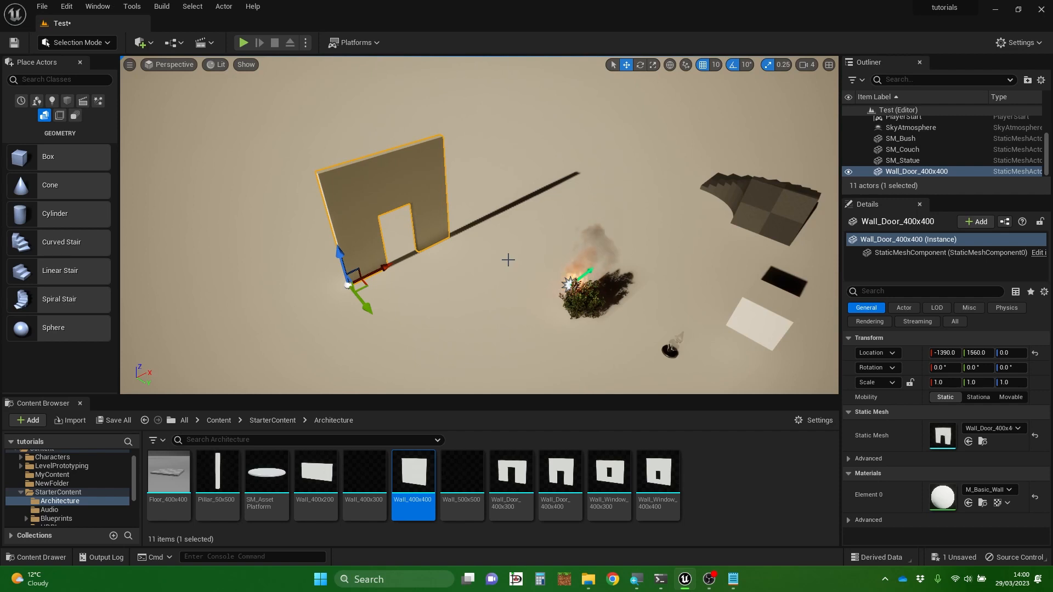
Examine the level from several angles, including the door wall, the burning bush, the staircase and the couch
right_click_drag(545, 239, 658, 231)
key("s")
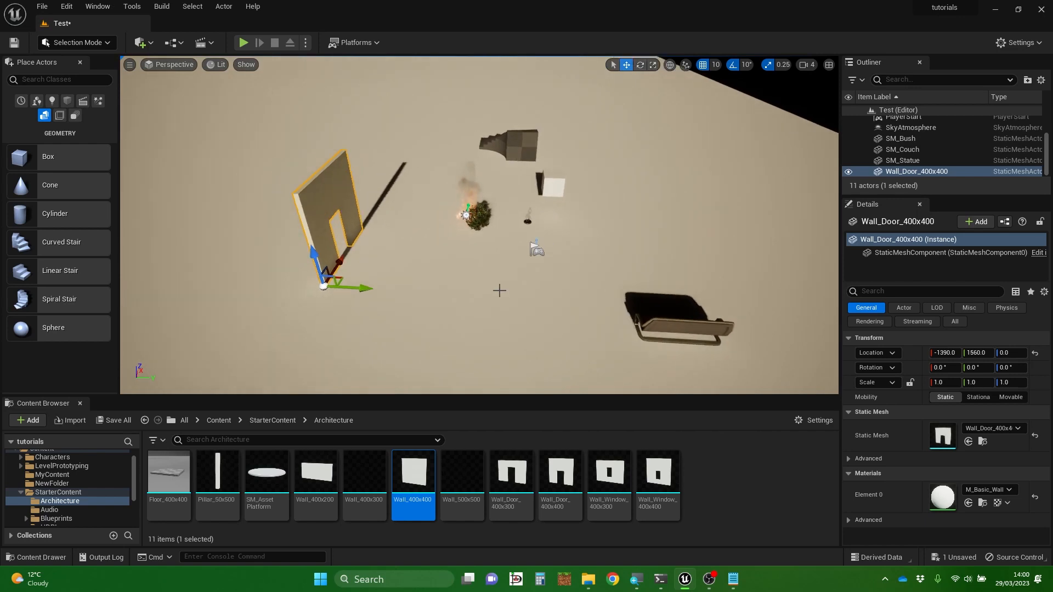
right_click_drag(488, 286, 509, 286)
key("w")
key("s")
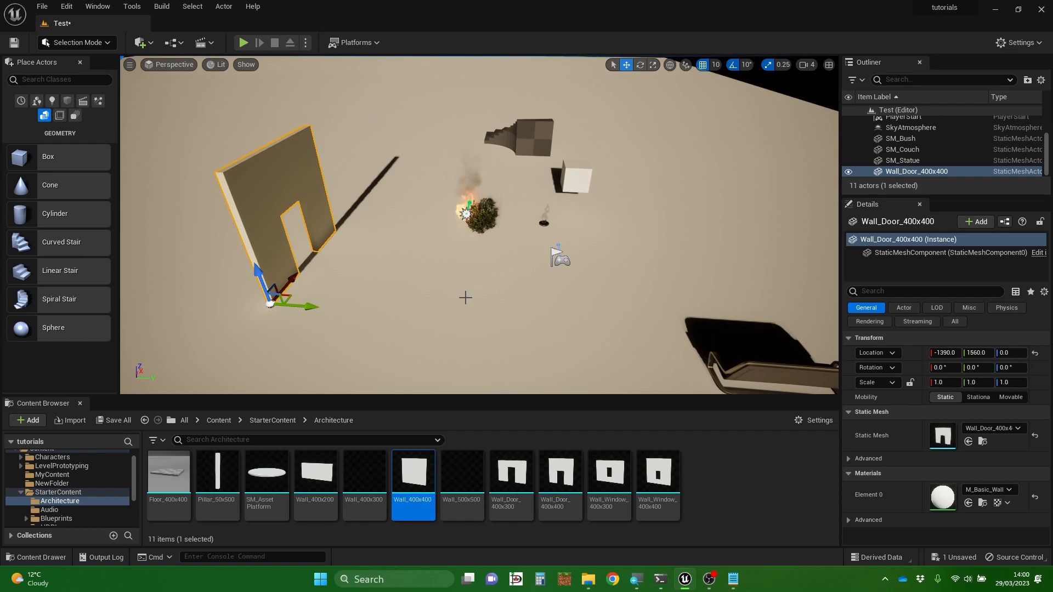
mouse_move(463, 288)
right_mouse_down()
mouse_move(452, 288)
mouse_move(462, 287)
right_mouse_up()
key("d")
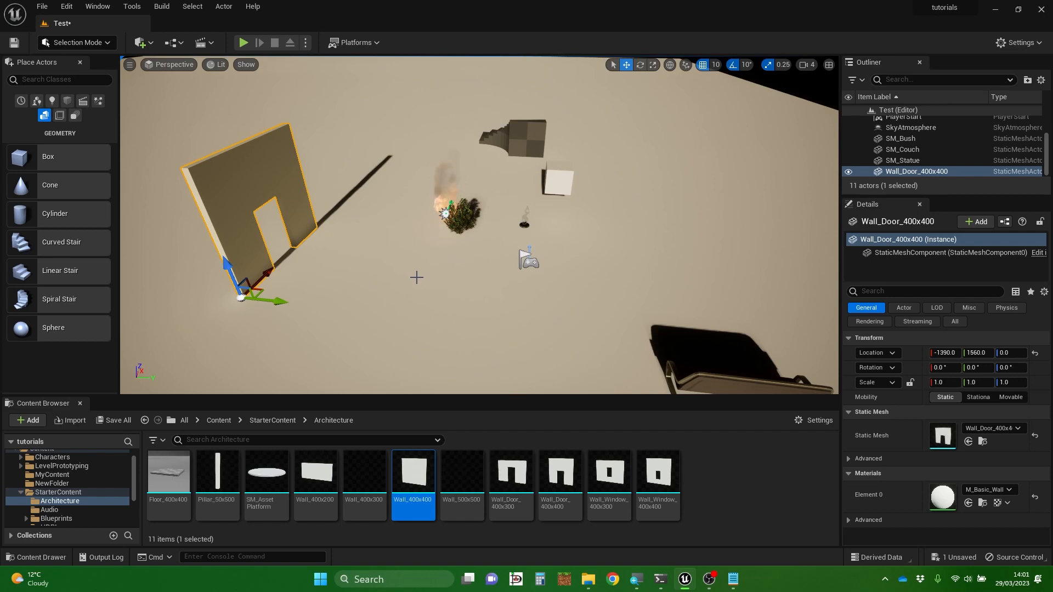
right_click_drag(401, 278, 356, 245)
key("w")
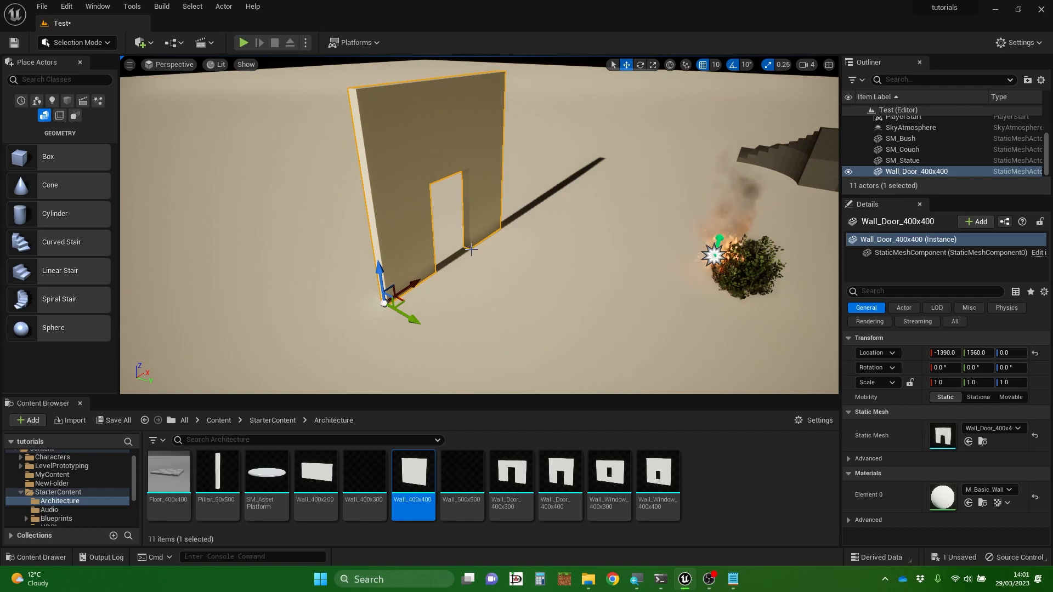
right_click_drag(467, 247, 510, 241)
key("a")
right_click_drag(446, 257, 440, 233)
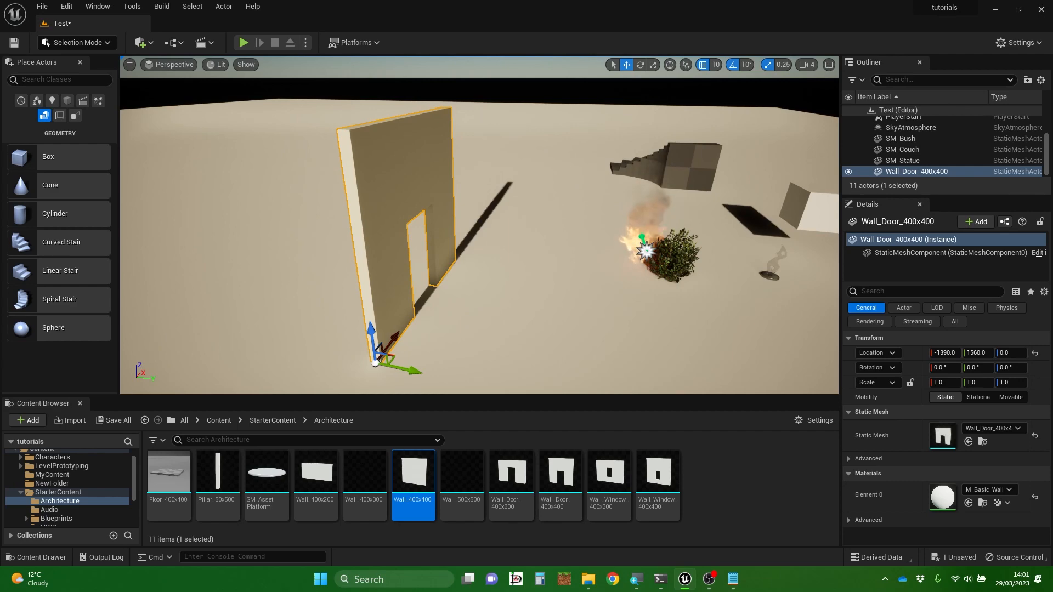
Select the curved staircase, the bush, the cube and the player start individually in the viewport
left_click(688, 162)
right_click_drag(651, 232, 657, 251)
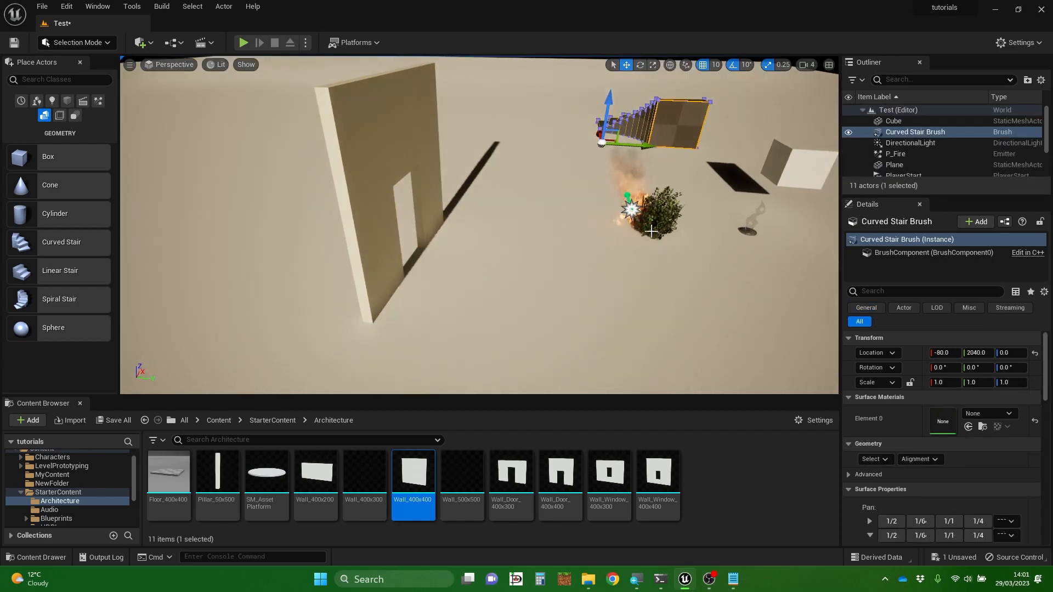
left_click(660, 224)
right_click_drag(677, 176, 732, 167)
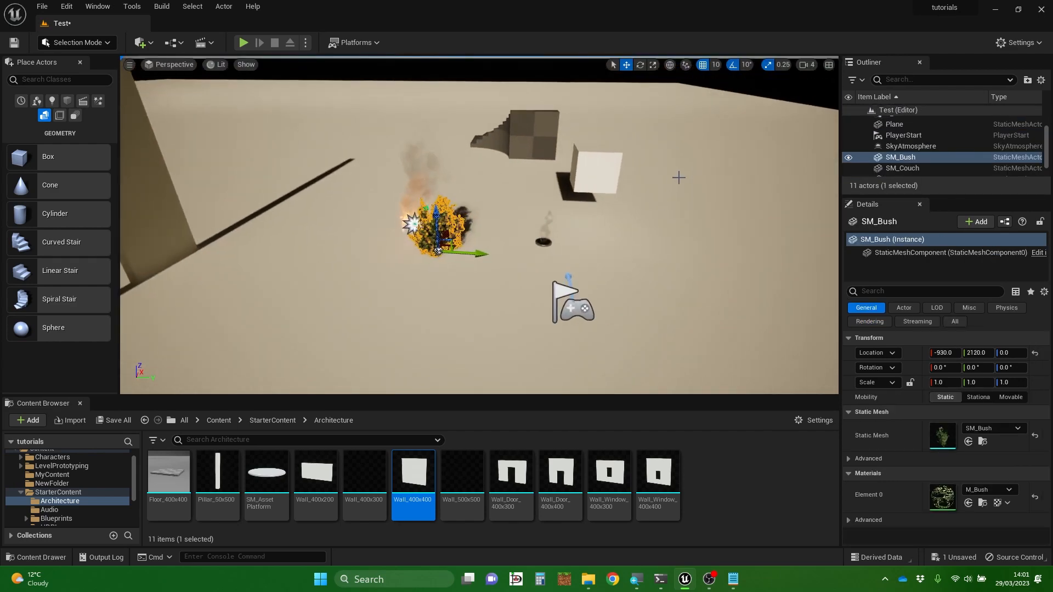
left_click(613, 169)
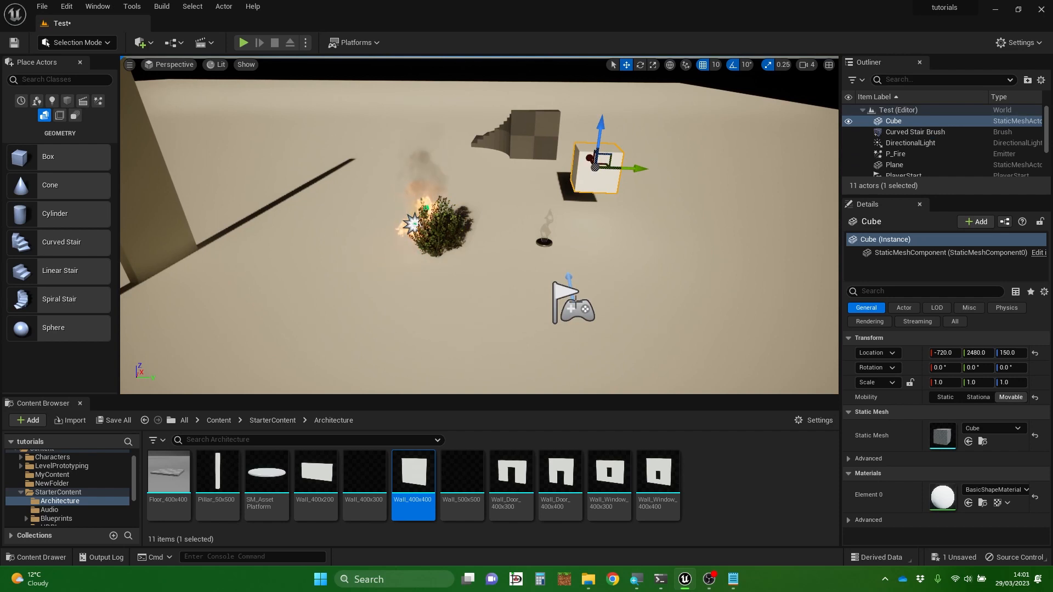
left_click(576, 302)
key("f")
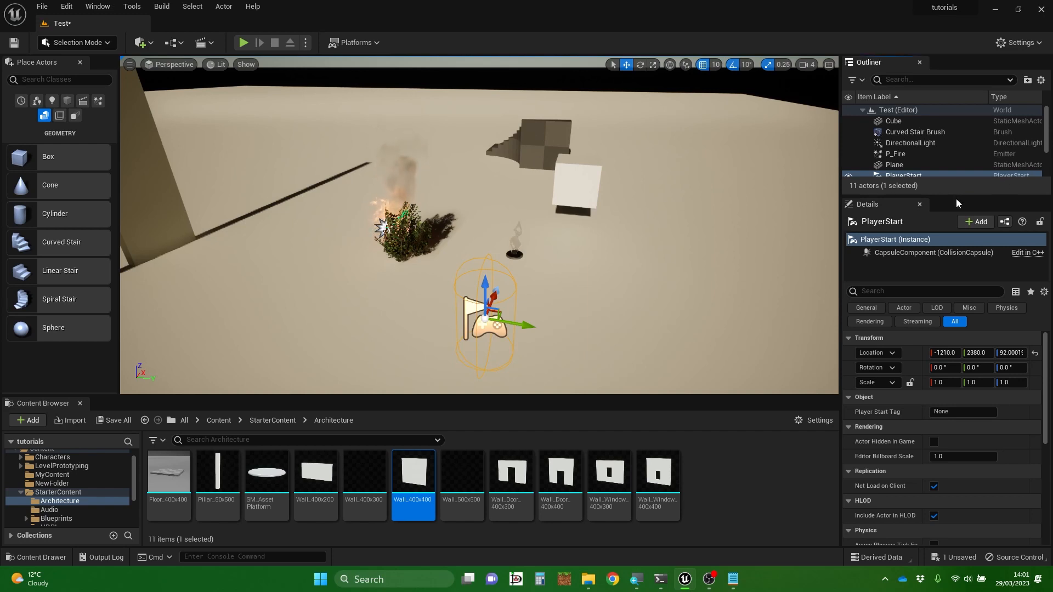
Enlarge the Outliner to list all actors in the level, and select DirectionalLight and PlayerStart one at a time
left_click_drag(956, 198, 958, 282)
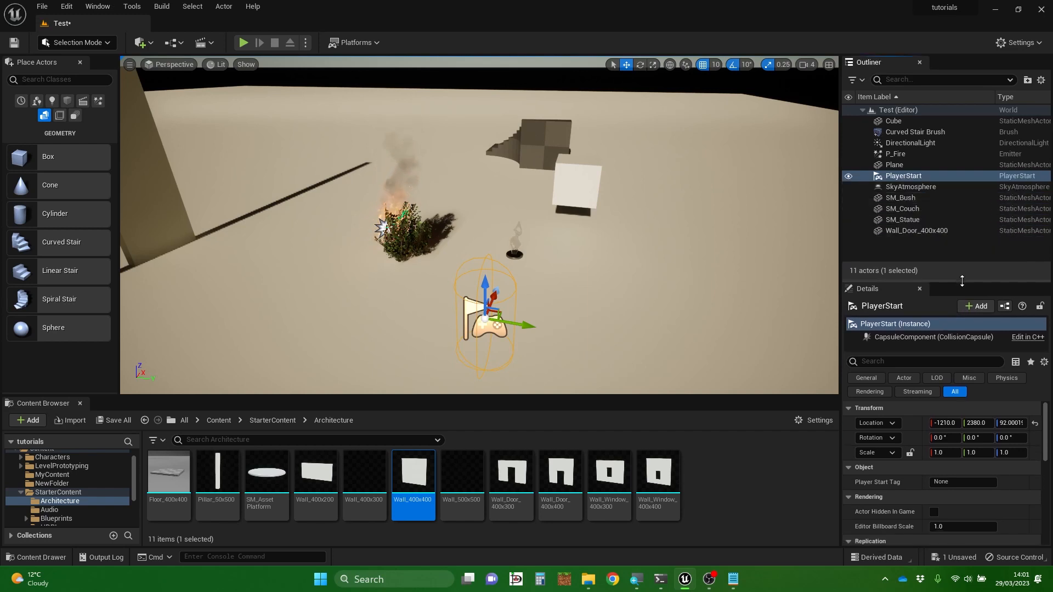
left_click(916, 144)
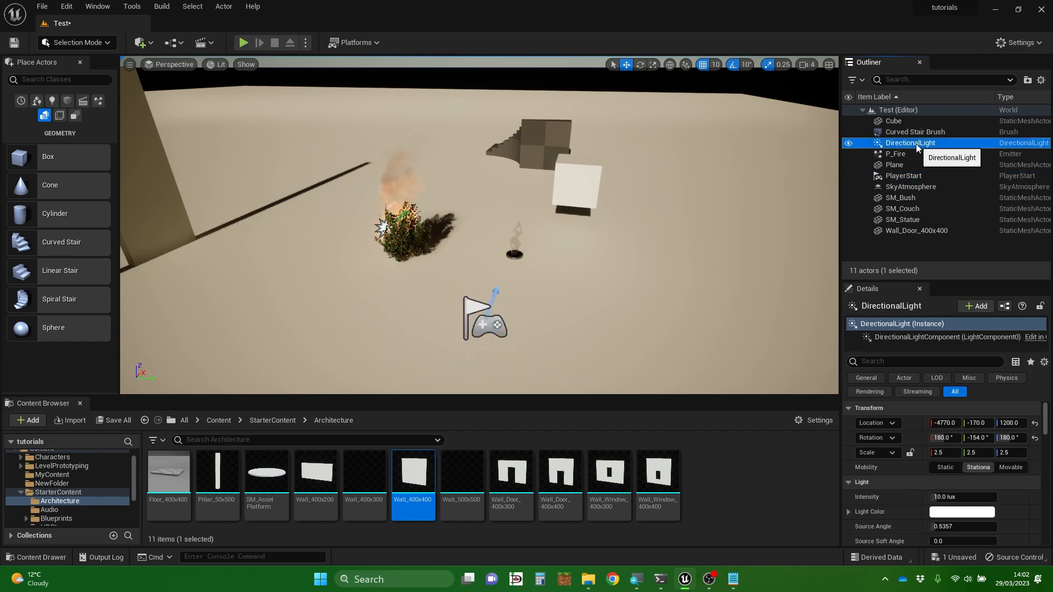
left_click(912, 176)
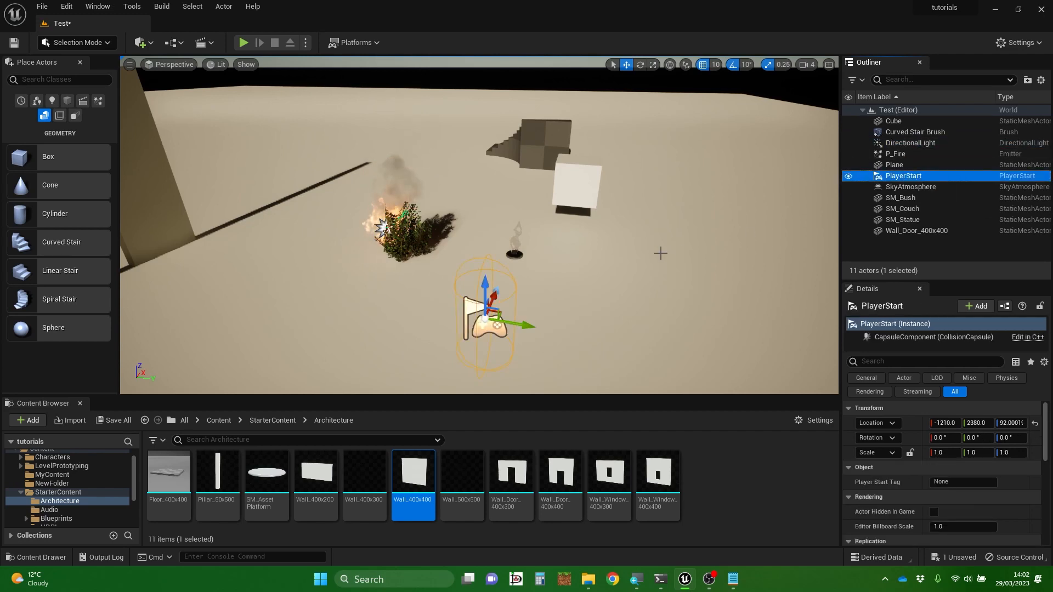
Select the cube and the door wall together and move them by -10 units along the Y axis
right_click_drag(661, 253, 622, 233)
key("s")
key("d")
mouse_move(433, 139)
right_mouse_down()
mouse_move(420, 139)
mouse_move(446, 149)
right_mouse_up()
key("w")
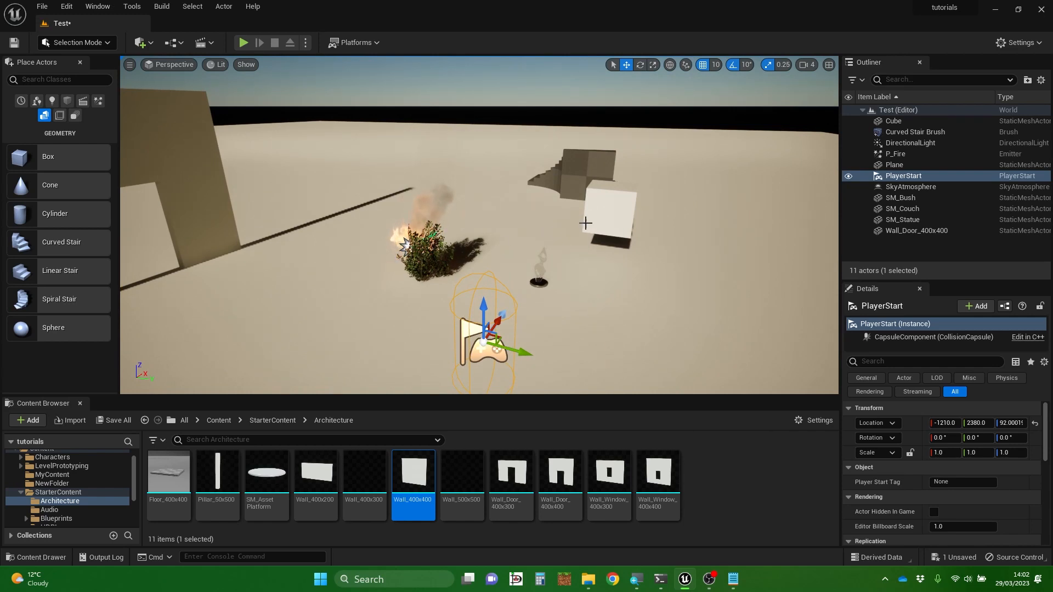
left_click(608, 215)
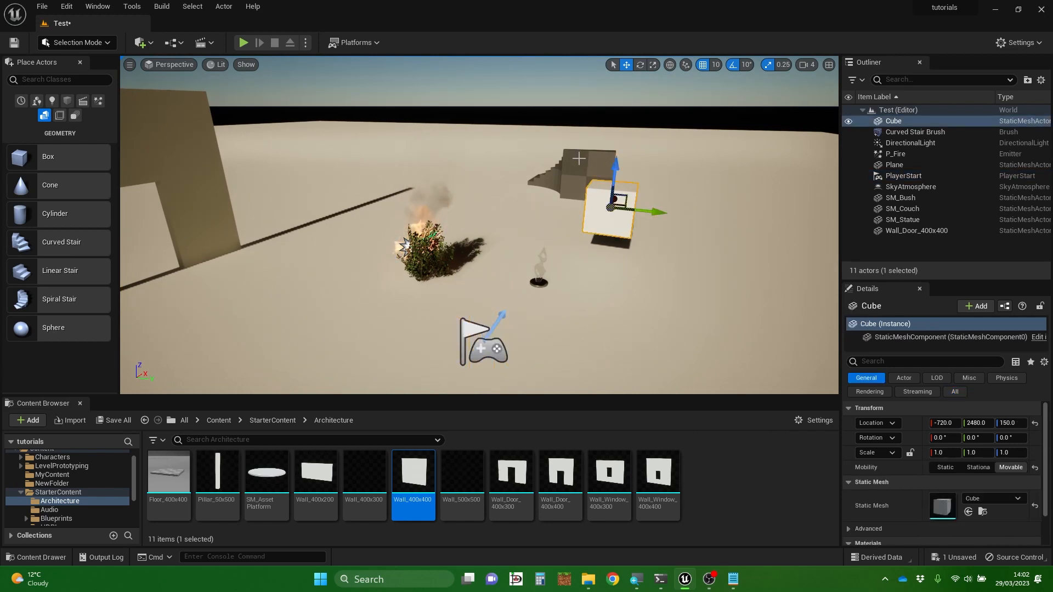
left_click(188, 174, "ctrl")
mouse_move(363, 166)
right_mouse_down()
mouse_move(307, 163)
mouse_move(353, 161)
right_mouse_up()
key("f")
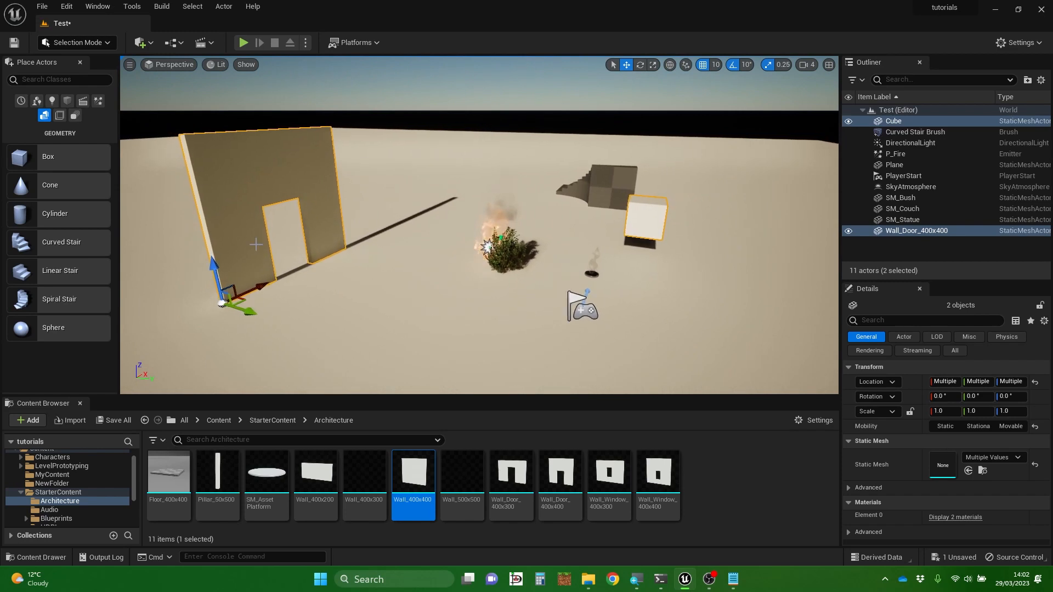
mouse_move(250, 310)
left_mouse_down()
mouse_move(235, 311)
mouse_move(247, 309)
left_mouse_up()
right_click_drag(378, 281, 370, 281)
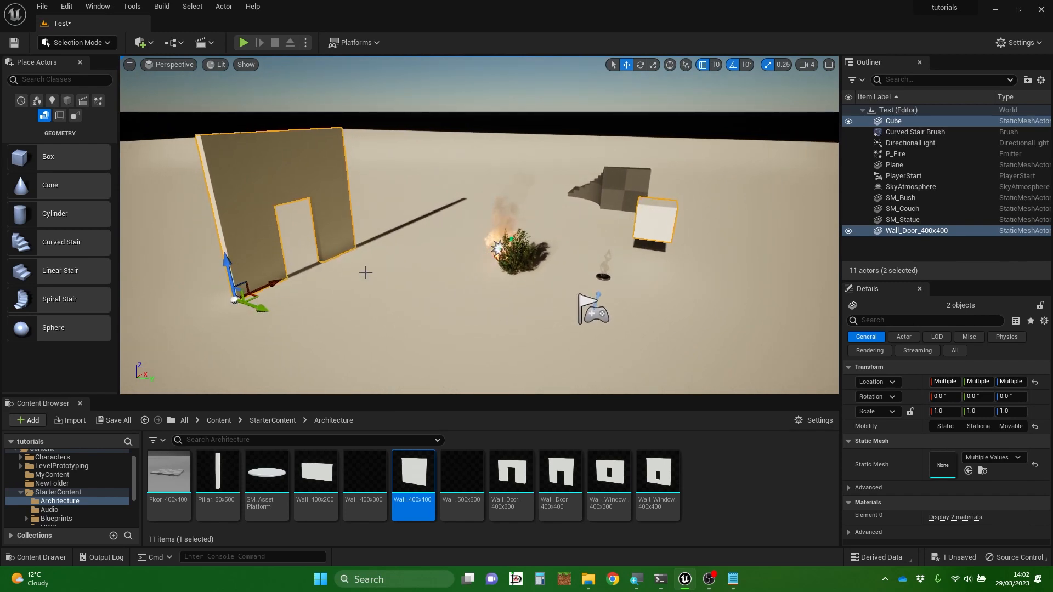
Select Curved Stair Brush and PlayerStart as a pair, and as a continuous range including every listed actor between them
left_click(912, 135)
left_click(926, 143, "ctrl")
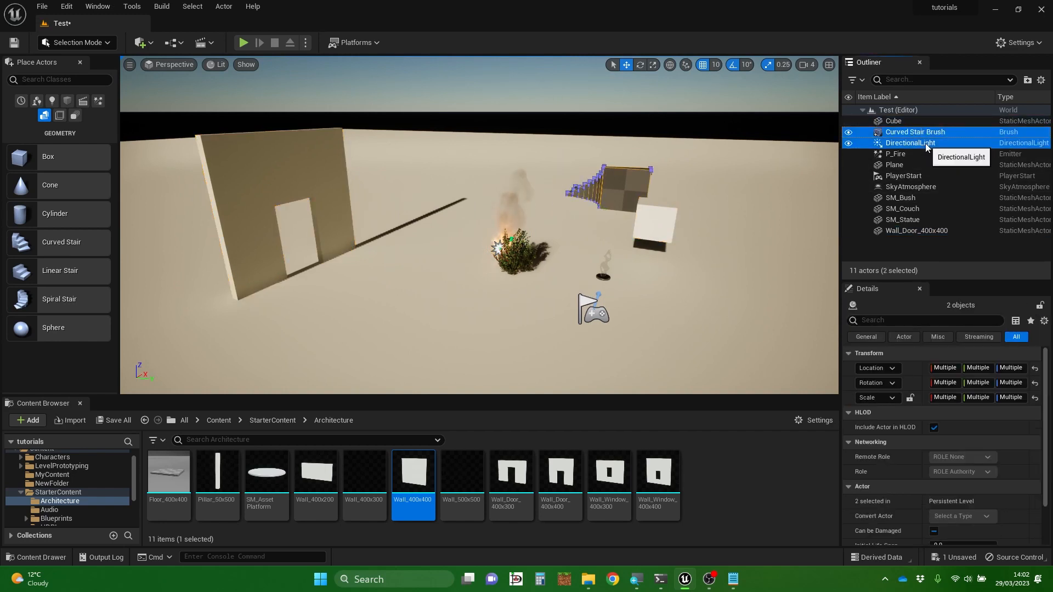
left_click(903, 177, "shift")
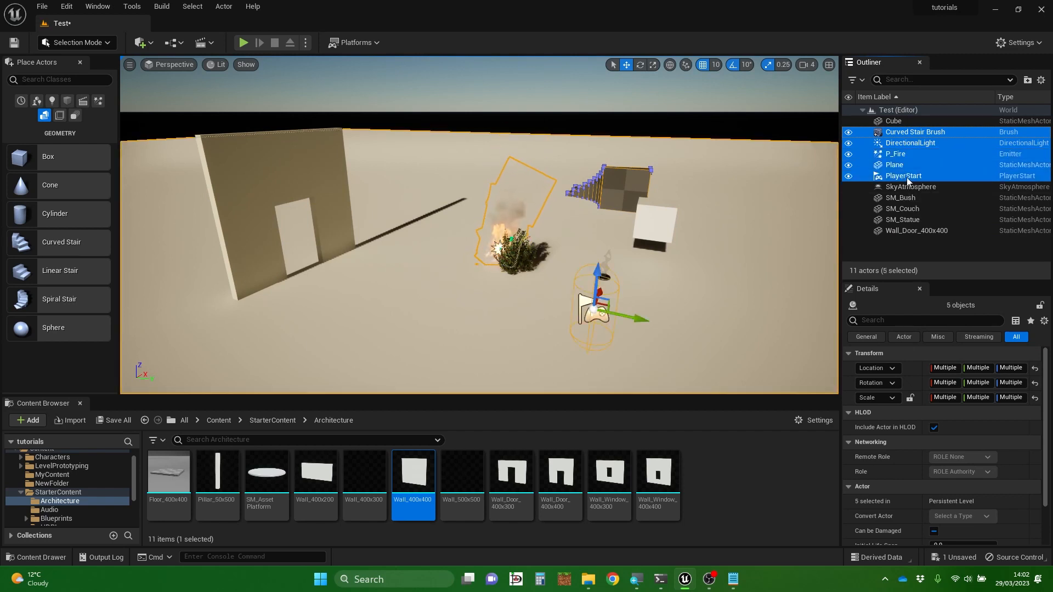
left_click(928, 134)
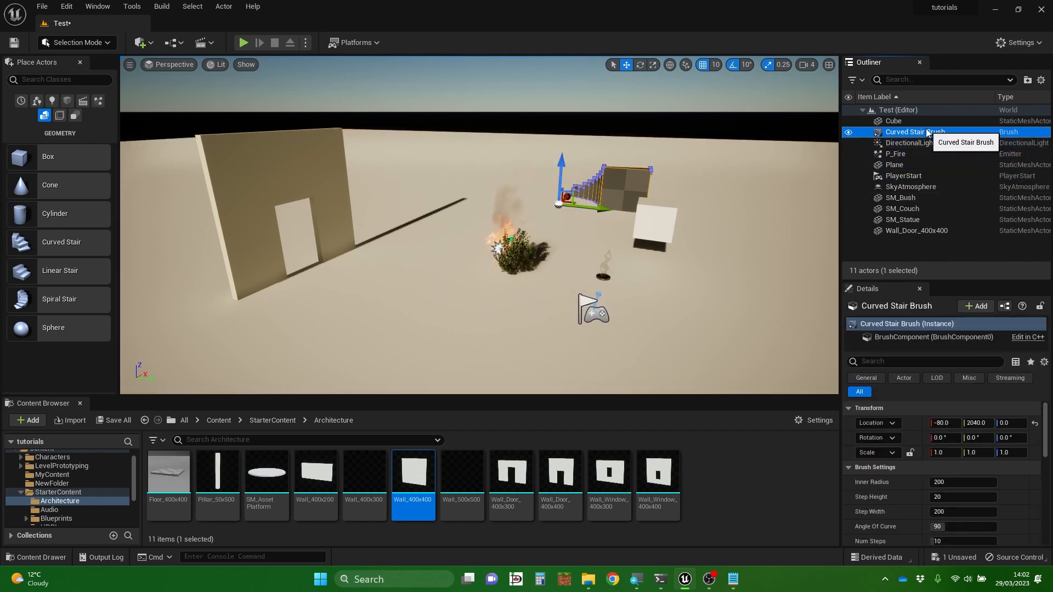
left_click(902, 179, "ctrl")
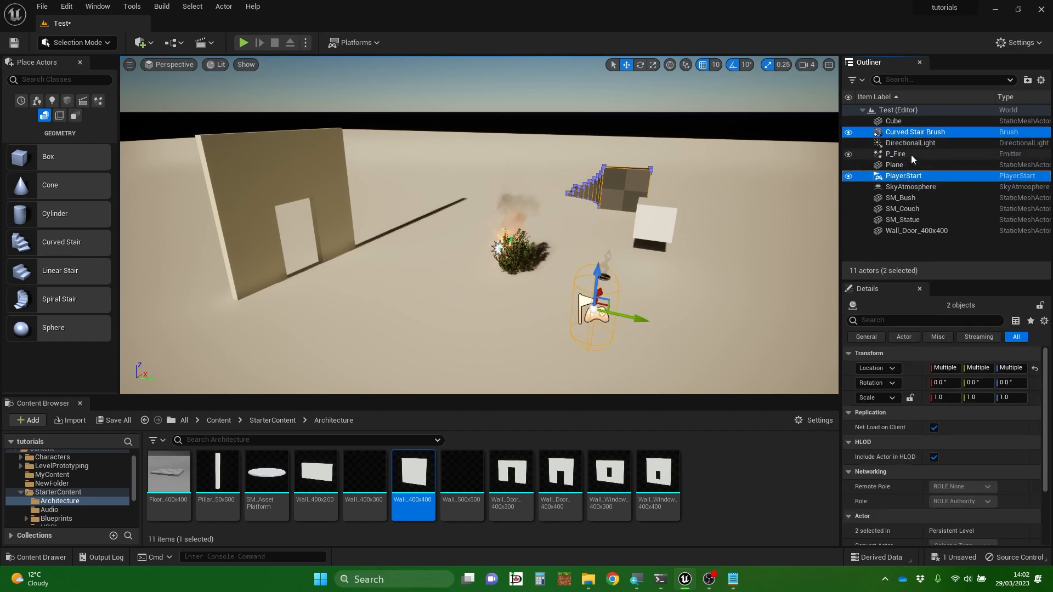
left_click(932, 134)
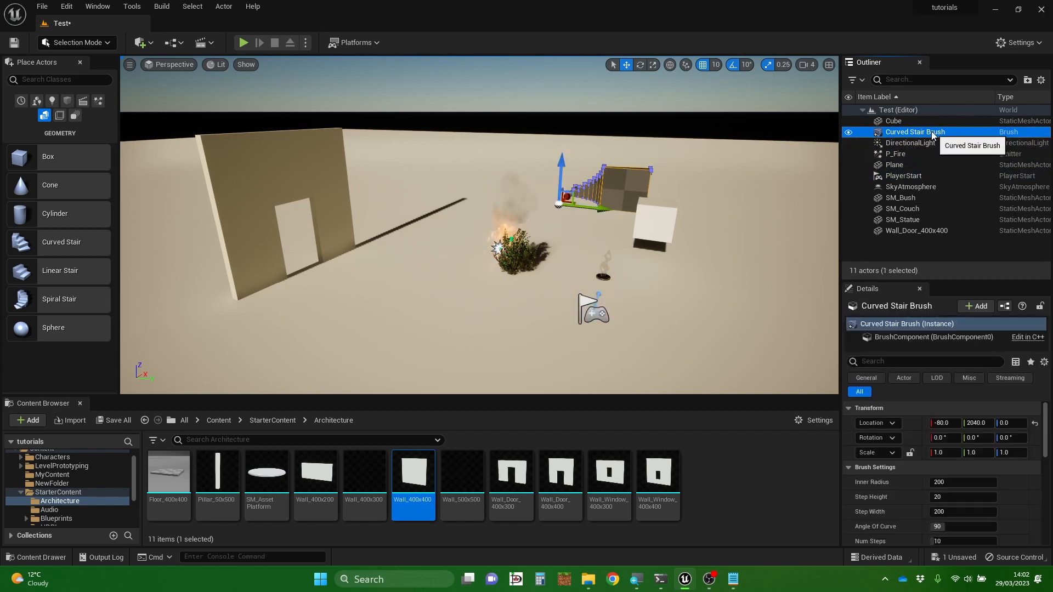
left_click(910, 176, "shift")
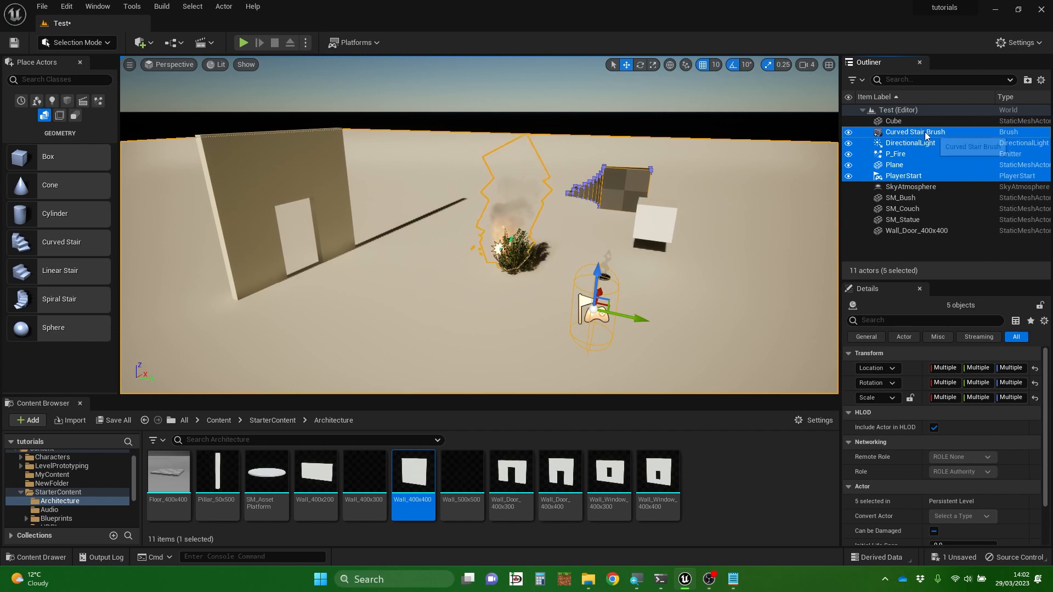
Select the non-adjacent actors Curved Stair Brush, SkyAtmosphere, P_Fire and SM_Couch together in the actor list
left_click(927, 133)
left_click(912, 189, "ctrl")
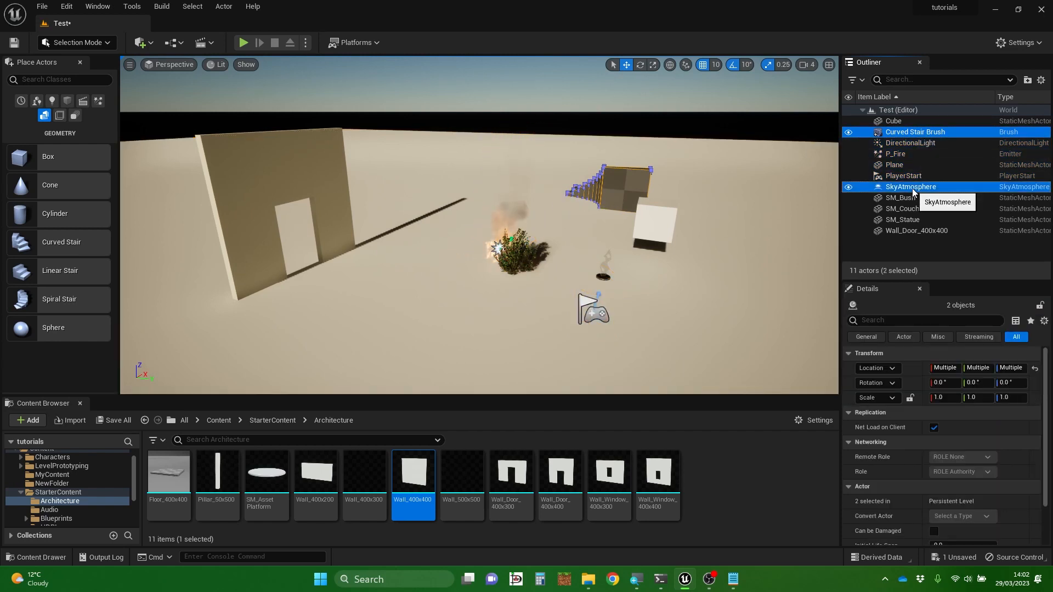
left_click(900, 155, "ctrl")
left_click(905, 212, "ctrl")
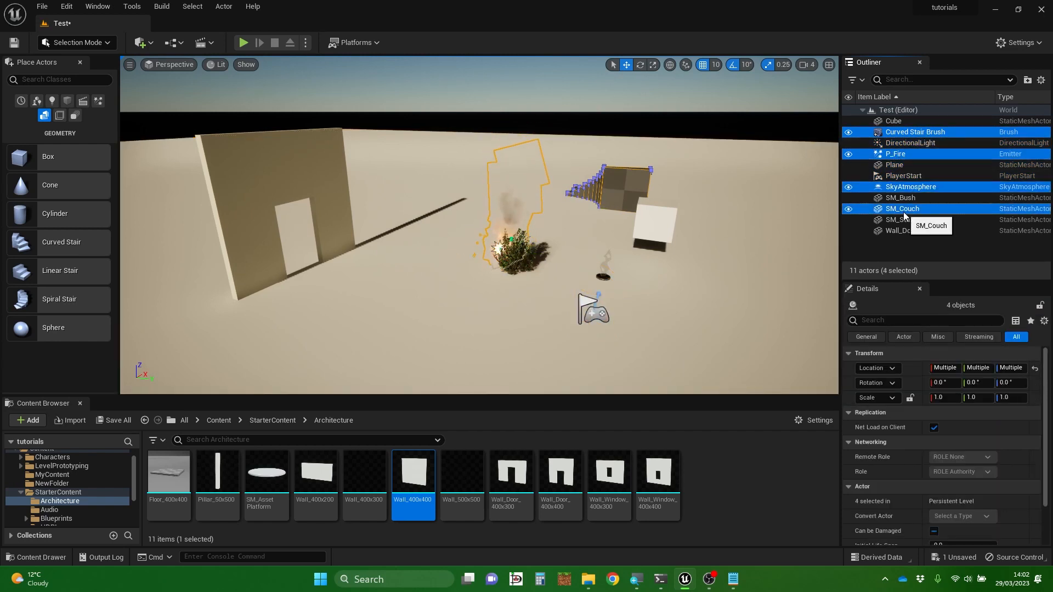
Select the cube and door wall together in the scene, and select the listed range from Curved Stair Brush to SM_Bush
left_click(645, 210)
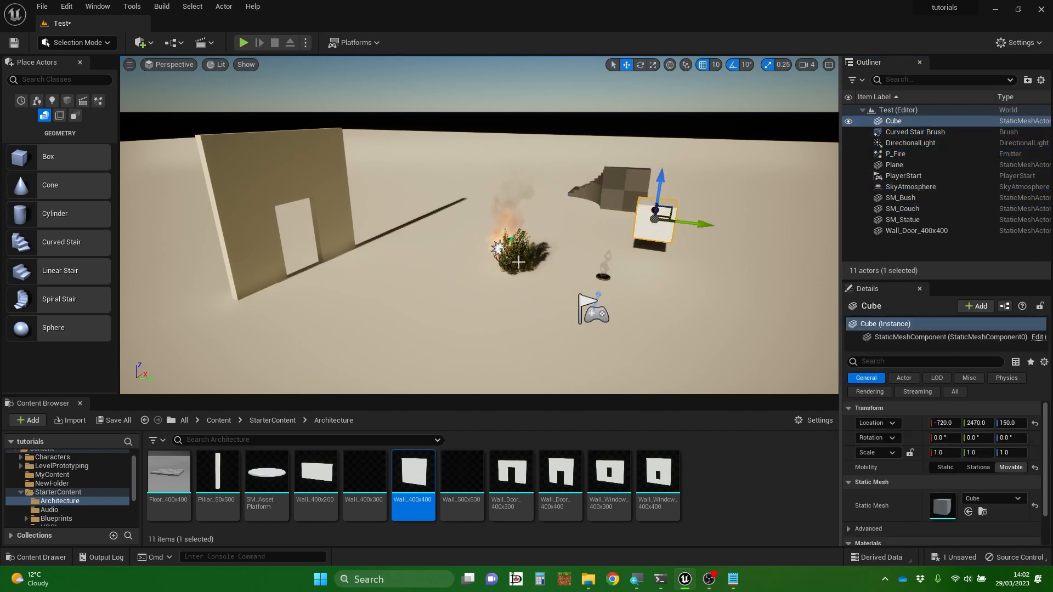
left_click(316, 167, "ctrl")
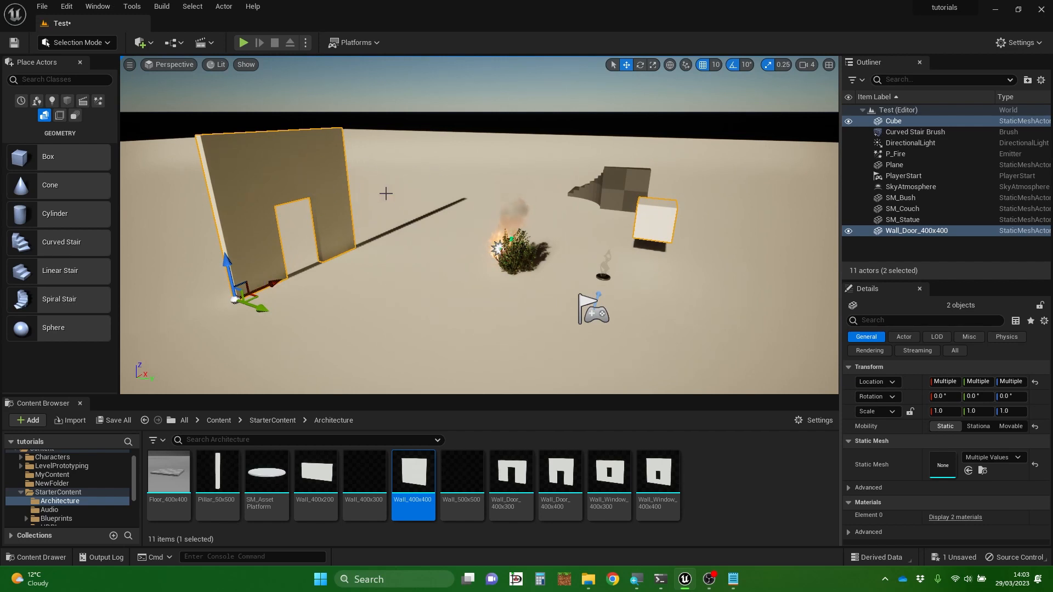
left_click(924, 136)
left_click(892, 197, "shift")
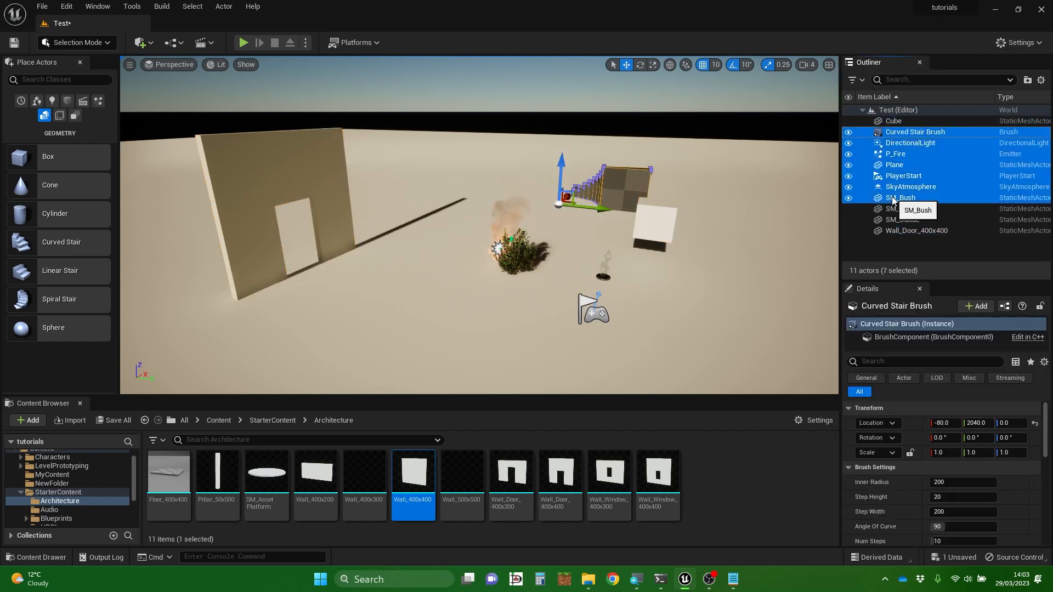
Select P_Fire and PlayerStart together, leaving SkyAtmosphere out of the selection, and move them slightly along the Y axis
left_click(898, 155)
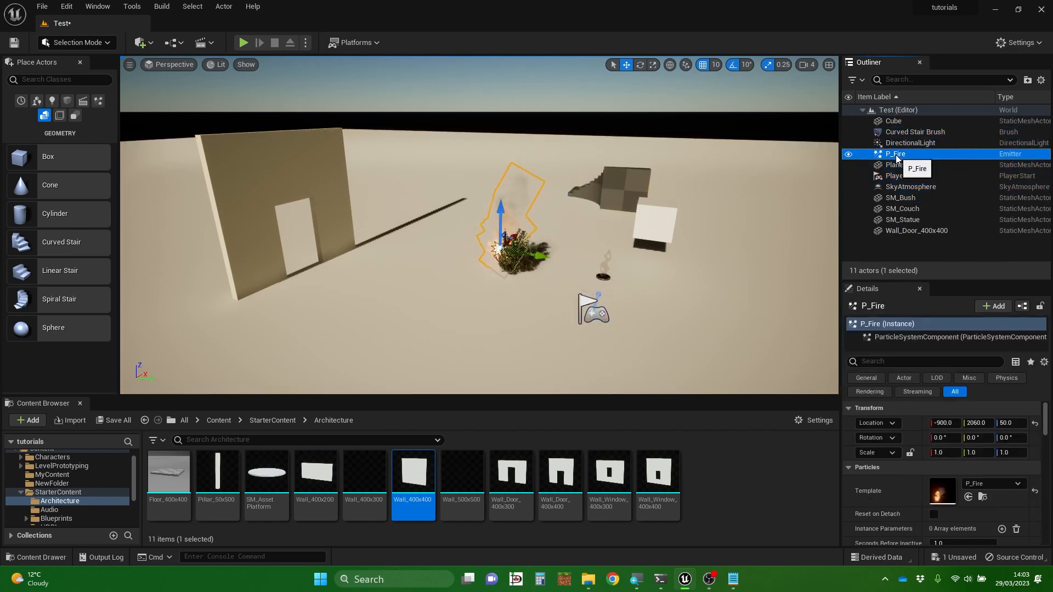
left_click(899, 188, "ctrl")
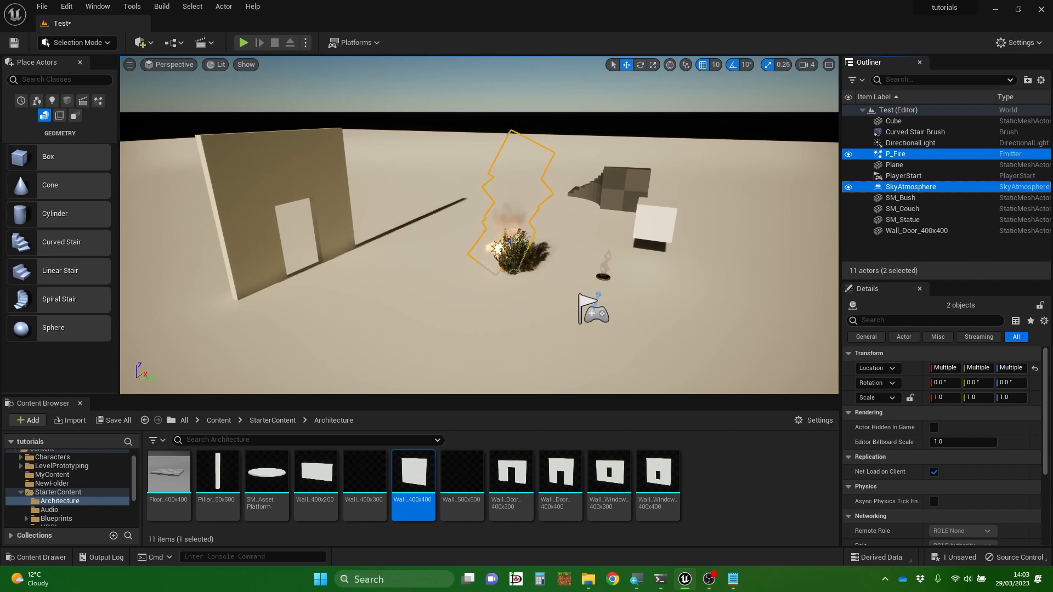
left_click(904, 176, "ctrl")
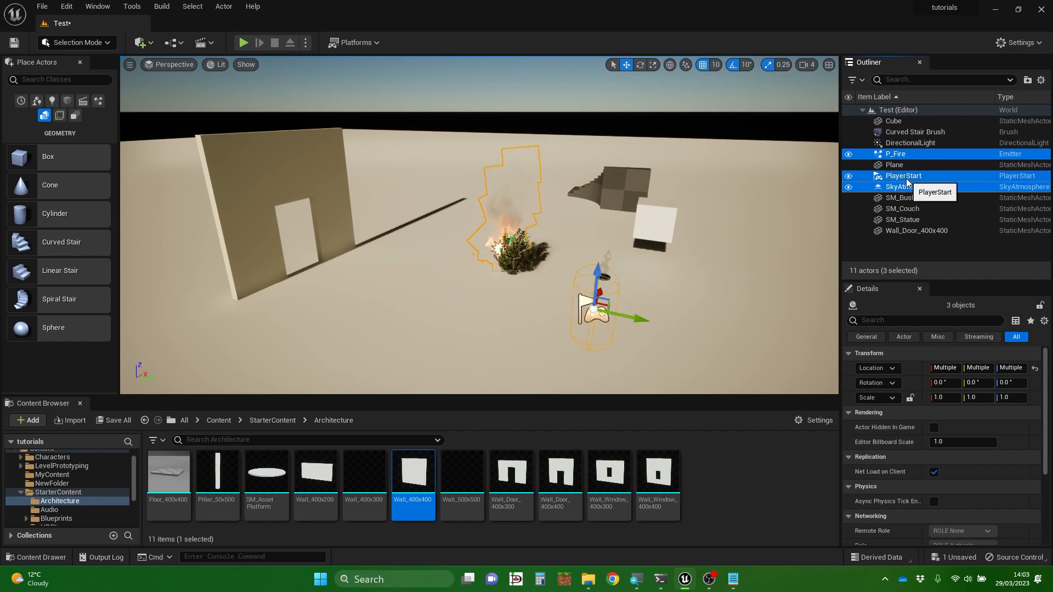
left_click(908, 188, "ctrl")
mouse_move(646, 319)
left_mouse_down()
mouse_move(725, 336)
mouse_move(616, 307)
mouse_move(648, 320)
left_mouse_up()
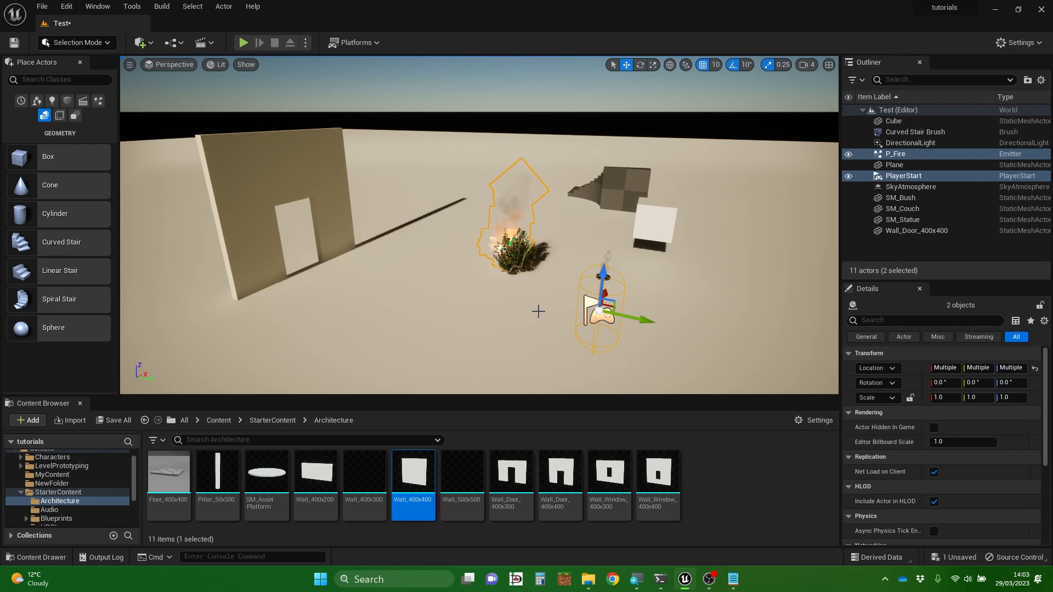
Replace the multi-selection with the ground plane, and select only the Wall_Door_400x400 actor
left_click(494, 323)
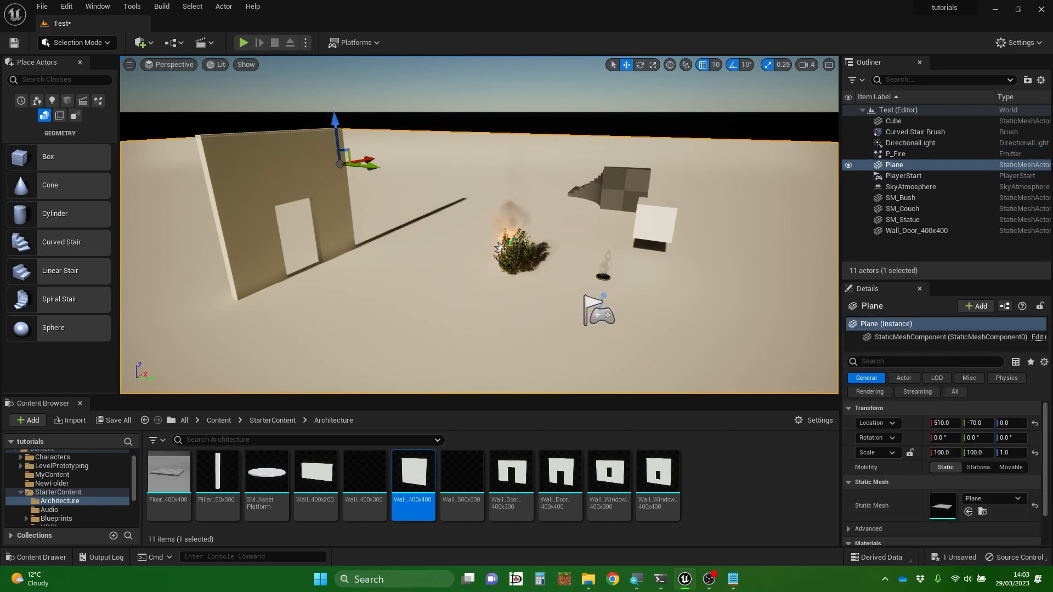
mouse_move(459, 266)
right_mouse_down()
mouse_move(400, 274)
mouse_move(459, 266)
right_mouse_up()
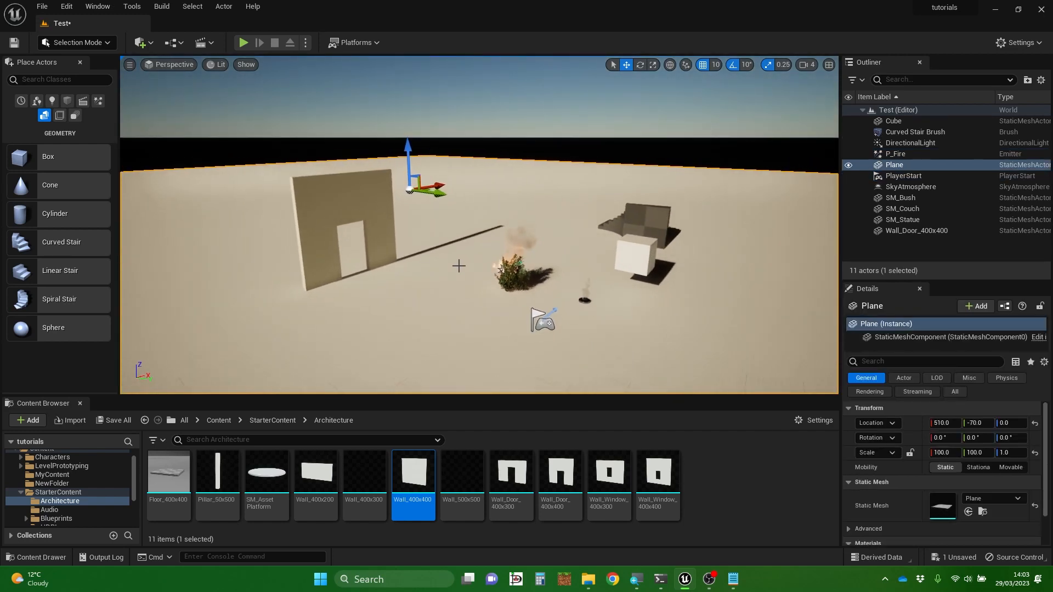
left_click(374, 204)
right_click_drag(367, 207, 316, 245)
key("w")
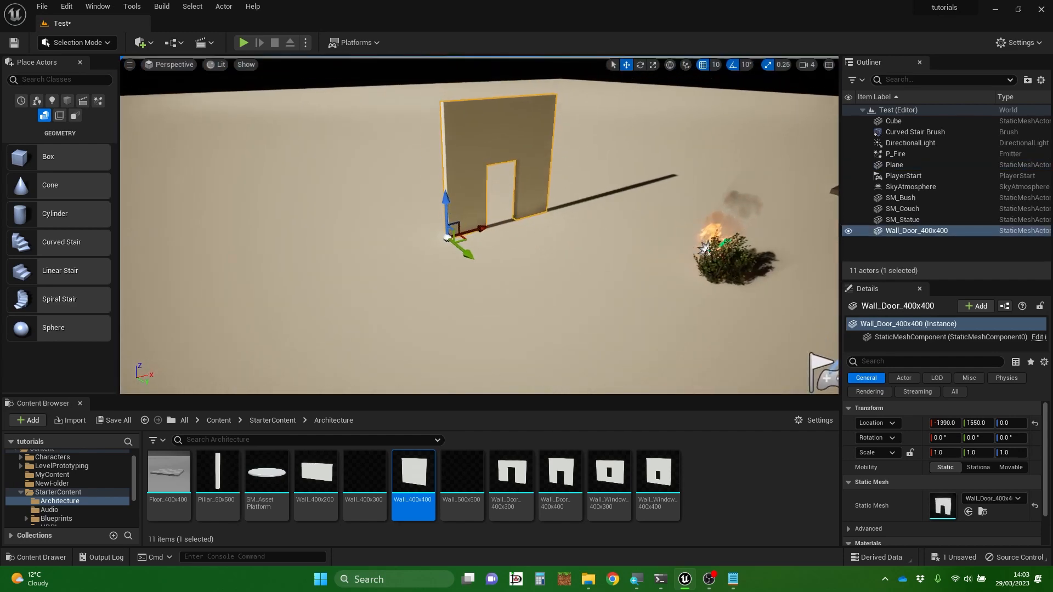
key("s")
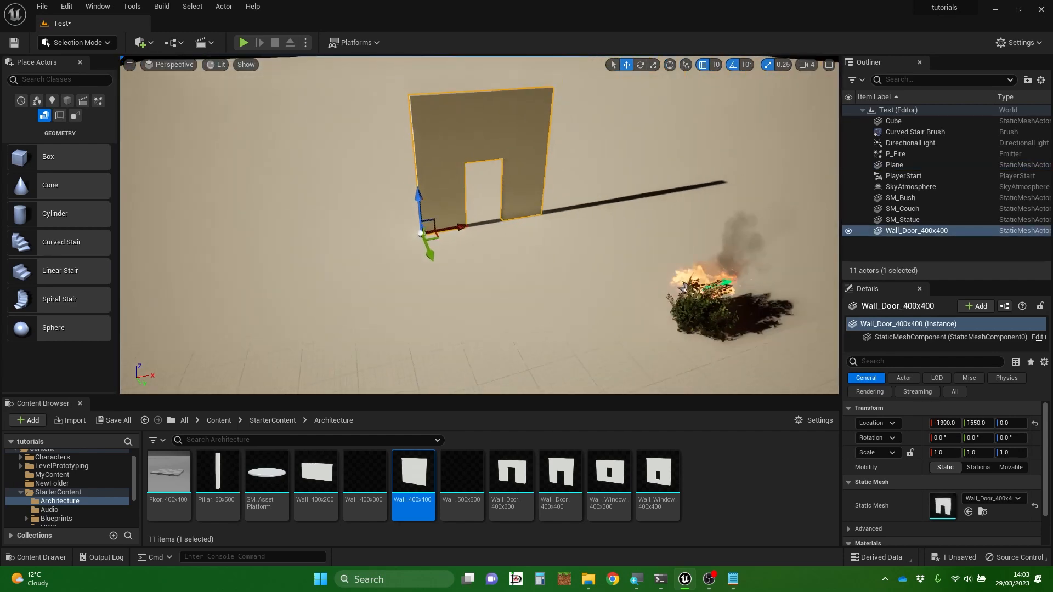
Move the Wall_Door_400x400 actor along its single axes, bringing its Y location to 1520
key("w")
key("s")
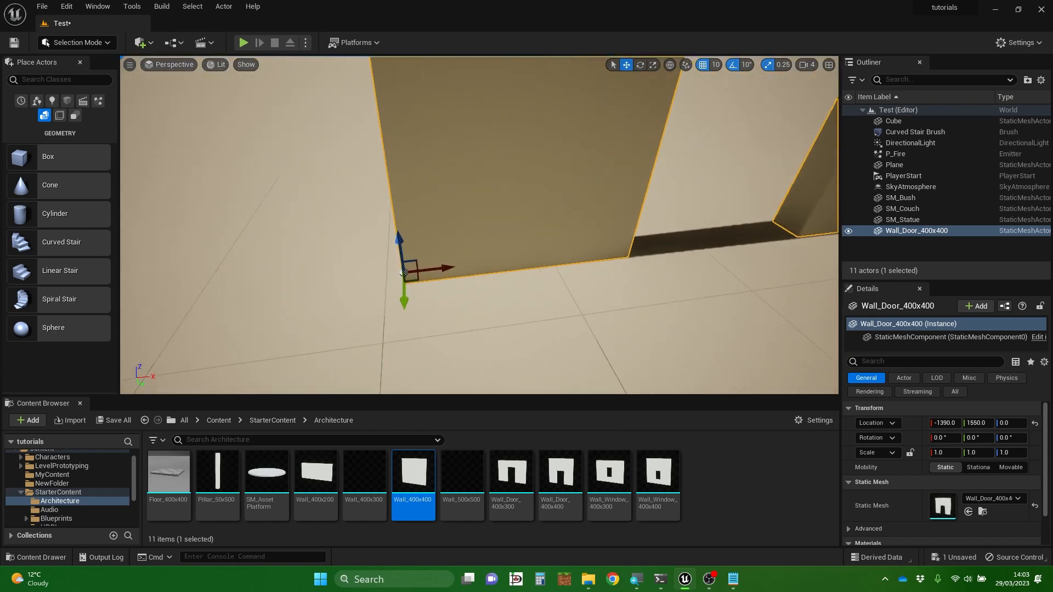
key("w")
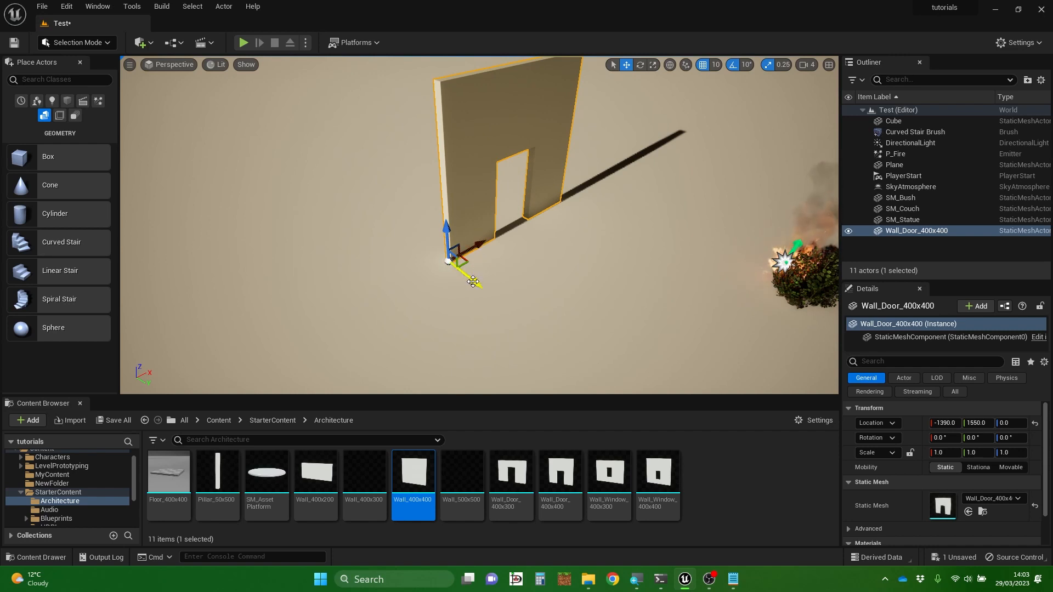
mouse_move(473, 283)
left_mouse_down()
mouse_move(565, 321)
mouse_move(464, 260)
mouse_move(471, 280)
left_mouse_up()
mouse_move(439, 222)
left_mouse_down()
mouse_move(437, 165)
mouse_move(442, 236)
mouse_move(450, 217)
left_mouse_up()
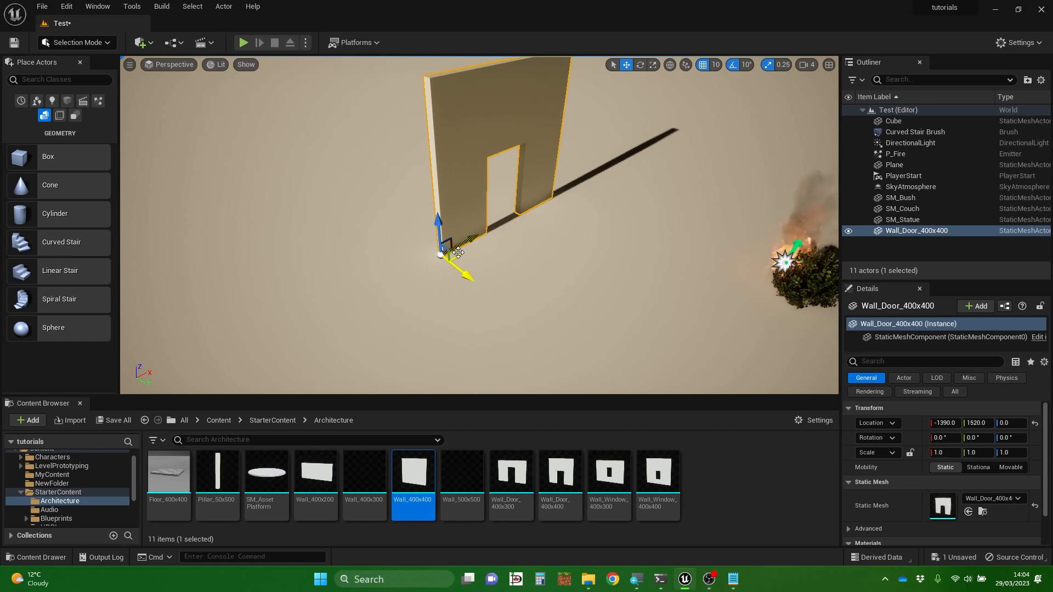
Move the door wall across two axes at once and freely on all three, to about X -1410.9, Y 1419.2, Z -1.9
mouse_move(458, 253)
left_mouse_down()
mouse_move(511, 223)
mouse_move(526, 252)
mouse_move(458, 253)
left_mouse_up()
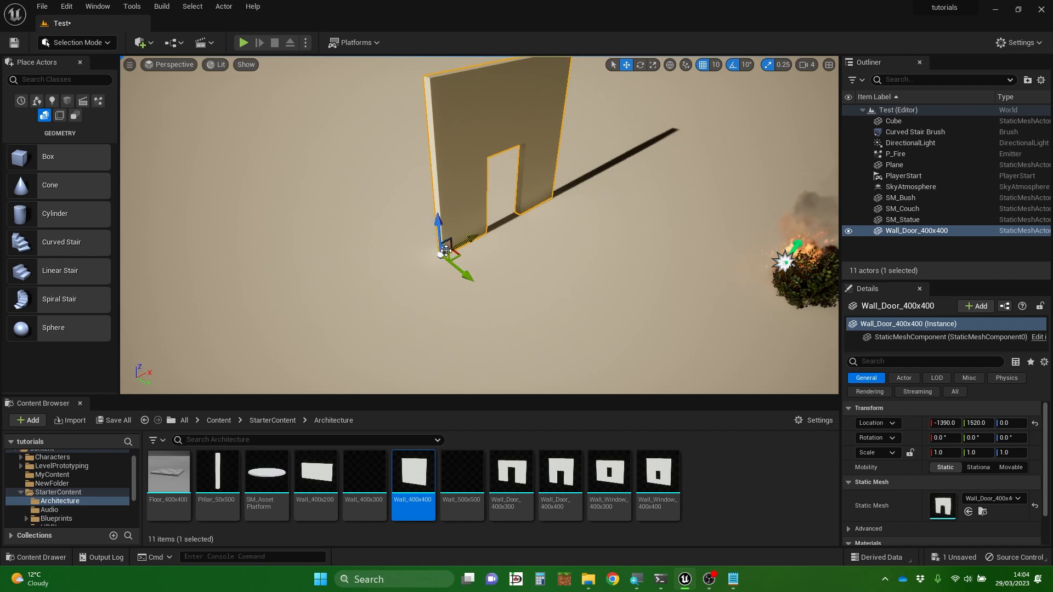
left_click_drag(446, 251, 458, 226)
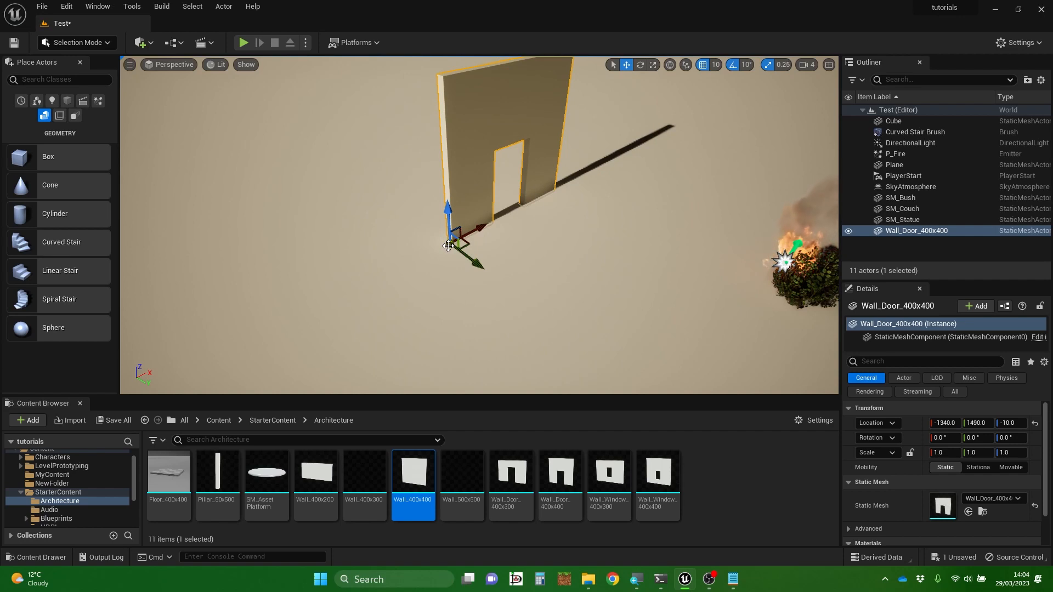
left_click_drag(451, 242, 408, 239)
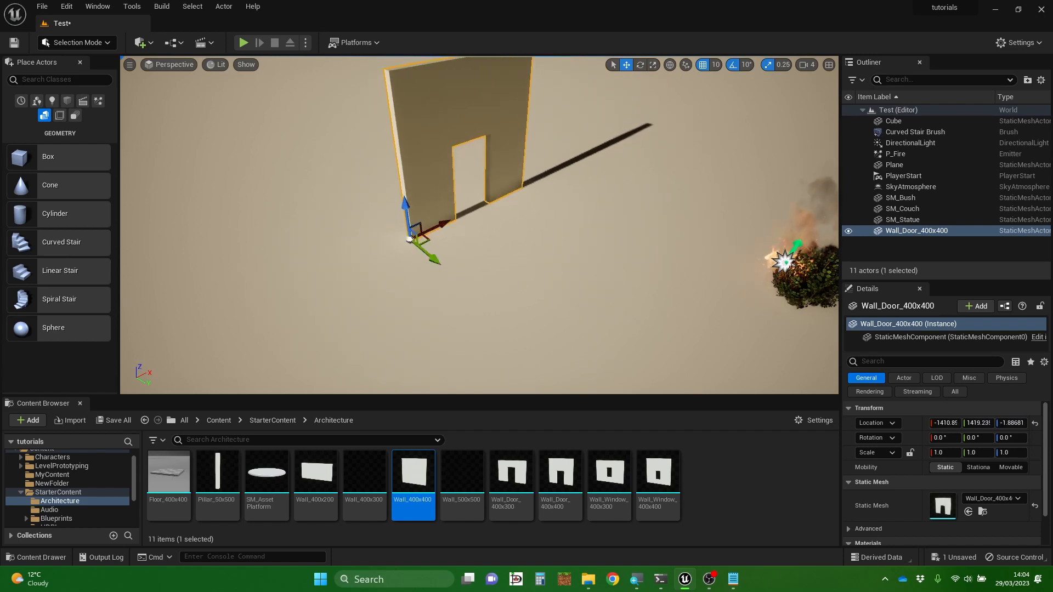
Select the curved stair using the select-only mode, and move it along the Y axis to 2010
right_click_drag(409, 239, 463, 219)
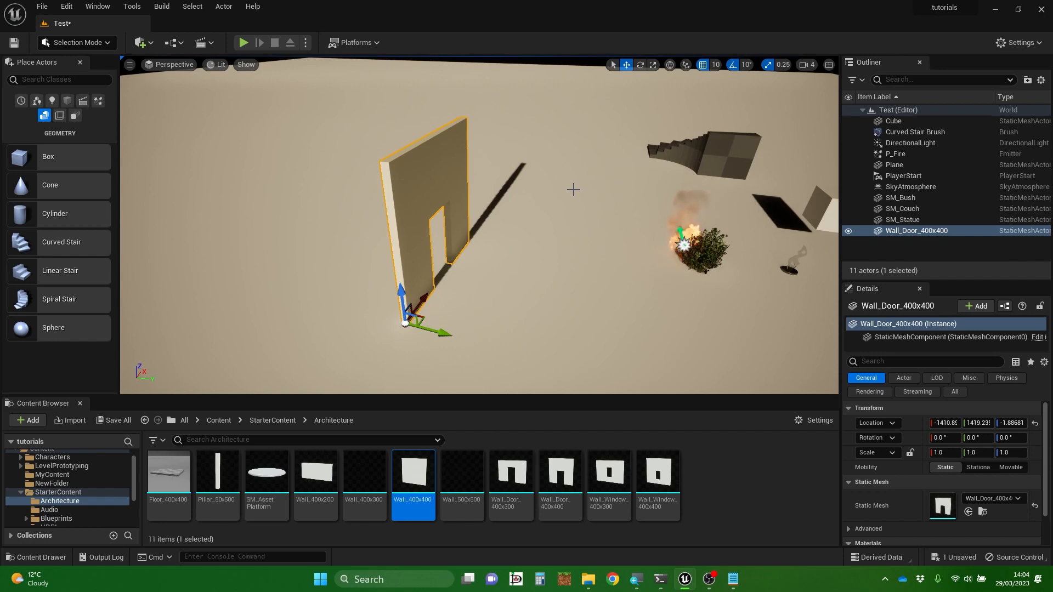
left_click(614, 66)
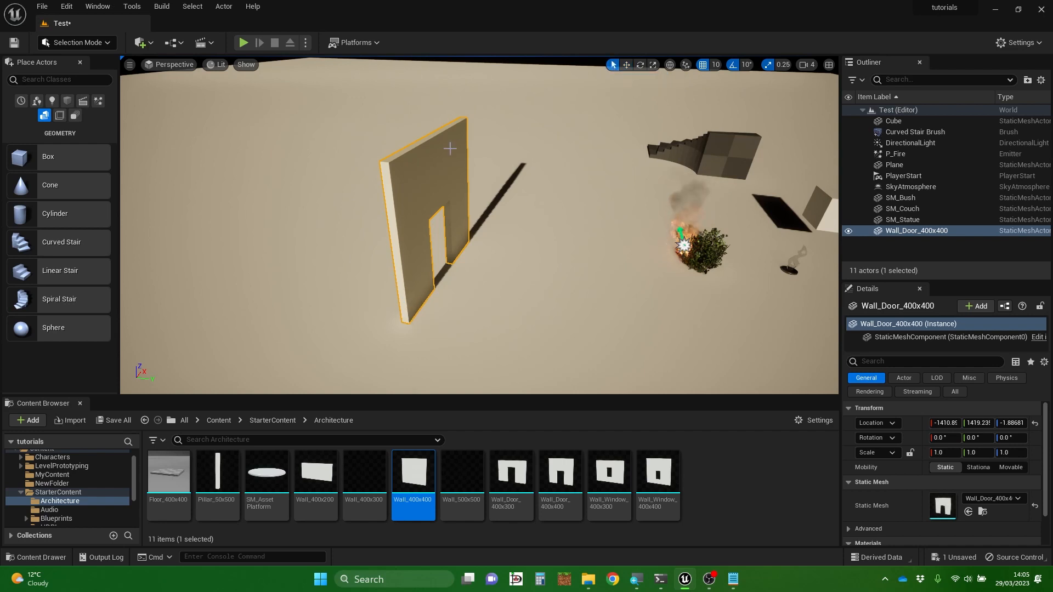
left_click(719, 163)
mouse_move(649, 149)
right_mouse_down()
mouse_move(587, 151)
mouse_move(702, 151)
right_mouse_up()
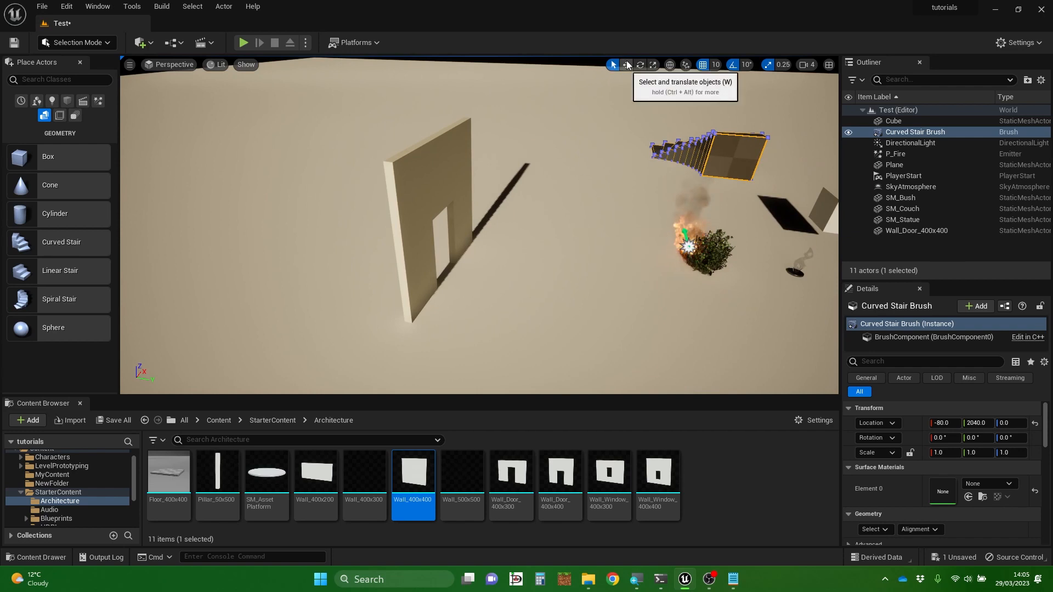
left_click(627, 64)
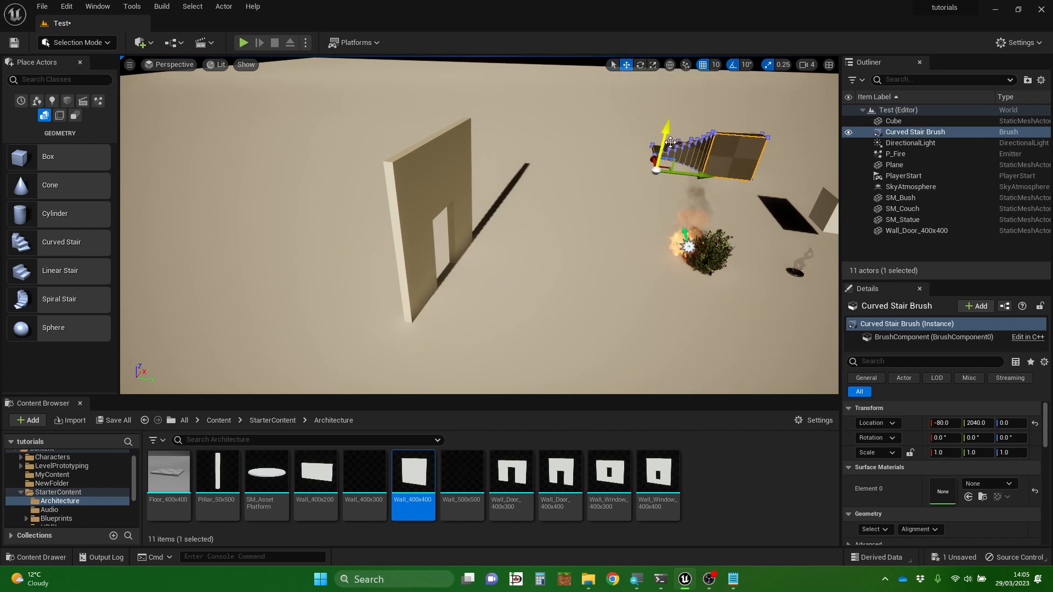
mouse_move(691, 176)
left_mouse_down()
mouse_move(625, 176)
mouse_move(699, 176)
mouse_move(682, 176)
left_mouse_up()
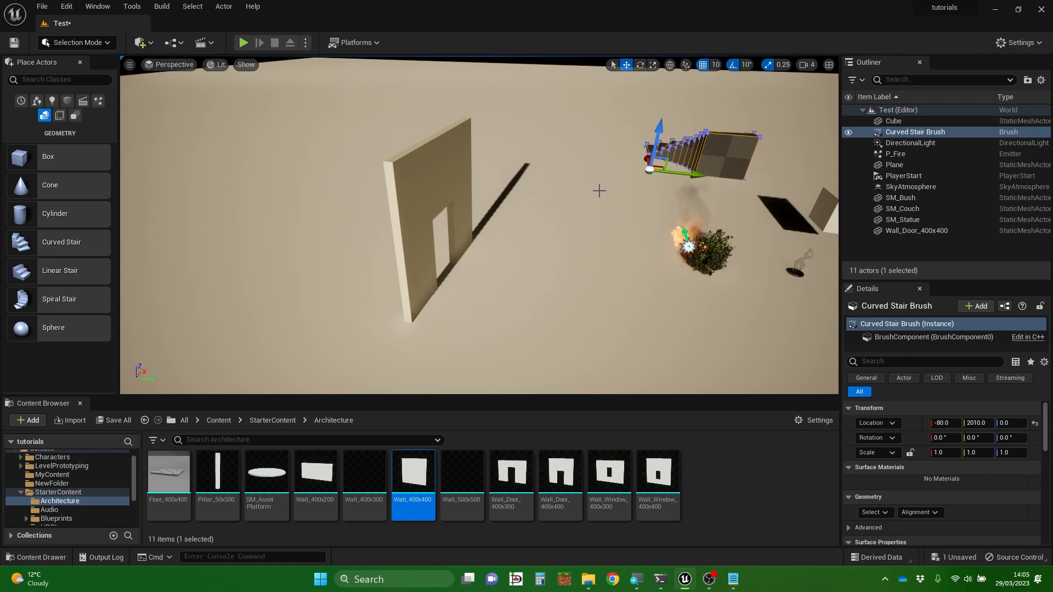
Rotate the door wall around all three axes to about 41.9°, 41.6° and 30.8°
left_click(641, 64)
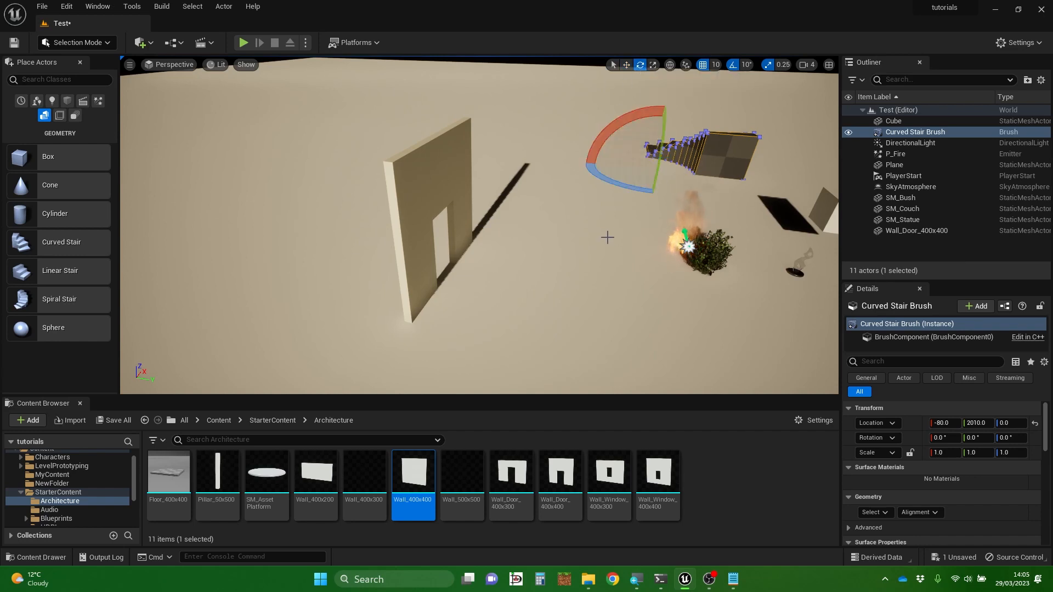
left_click(413, 166)
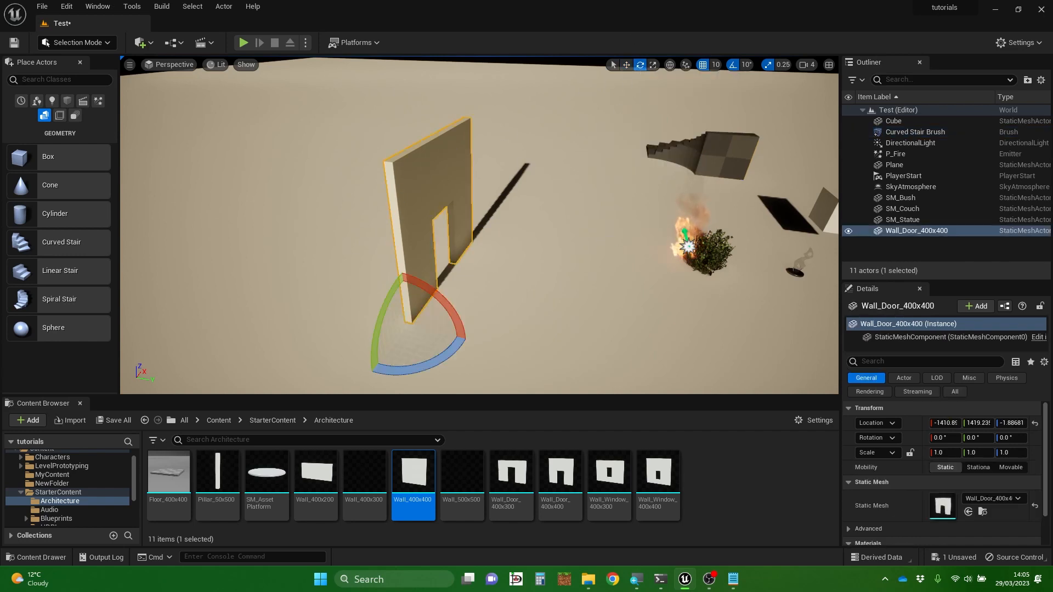
right_click_drag(413, 166, 425, 246)
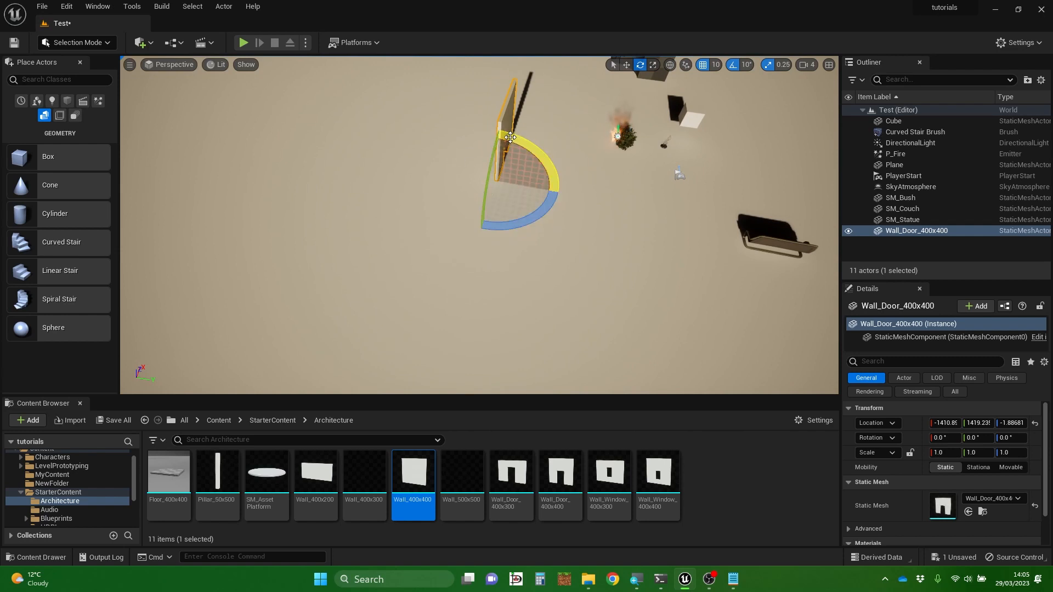
left_click_drag(513, 138, 491, 149)
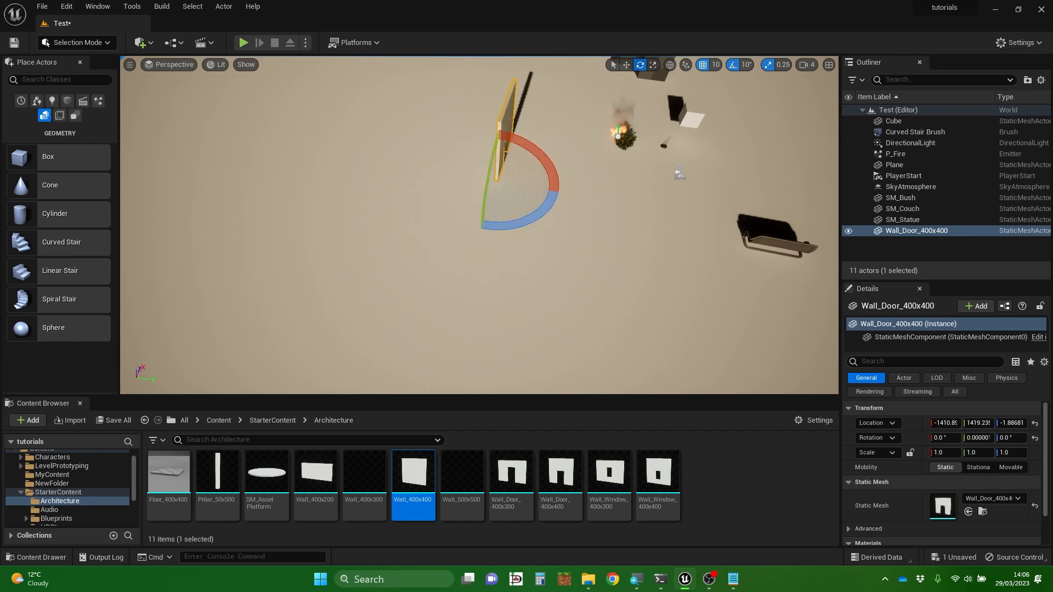
key("d")
right_click_drag(559, 166, 411, 164)
left_click_drag(556, 162, 604, 229)
key("a")
right_click_drag(605, 229, 719, 219)
key("d")
right_click_drag(640, 132, 640, 132)
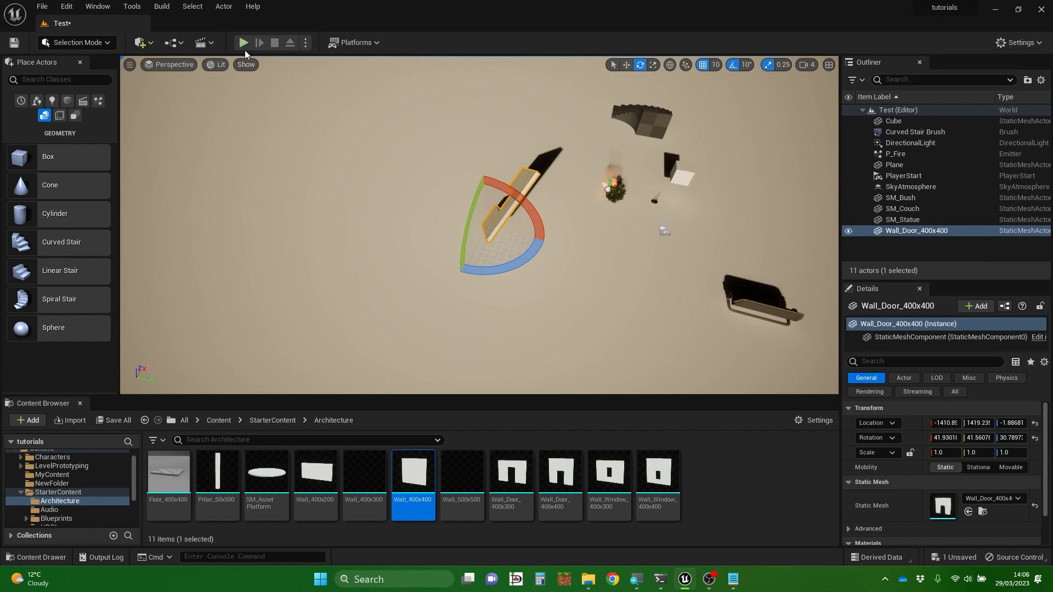
Play the level in the editor, run the character around the tilted door wall, and stop the play session
left_click(243, 42)
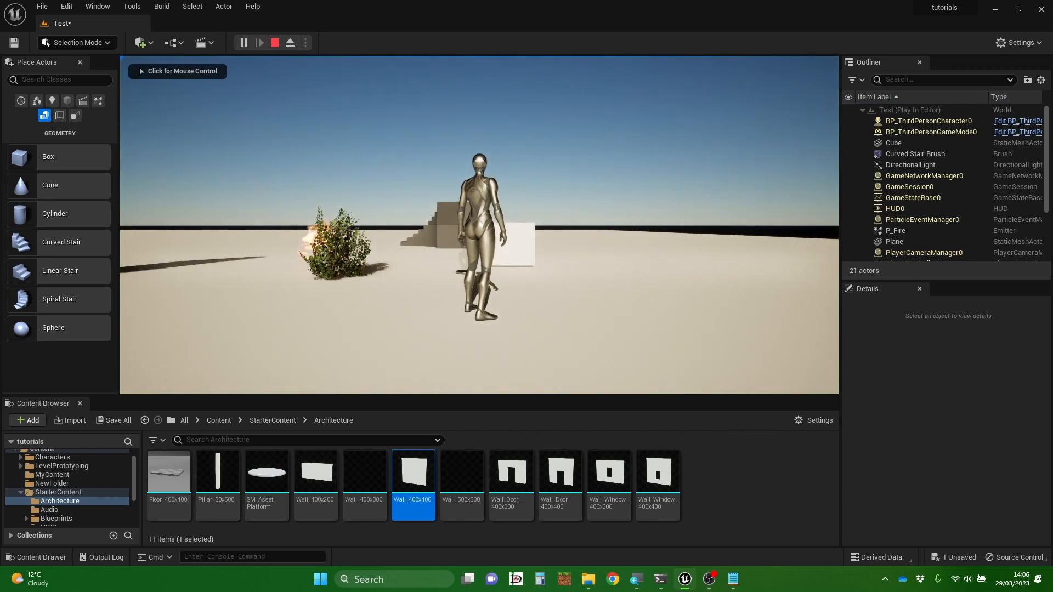
left_click(480, 225)
key("w")
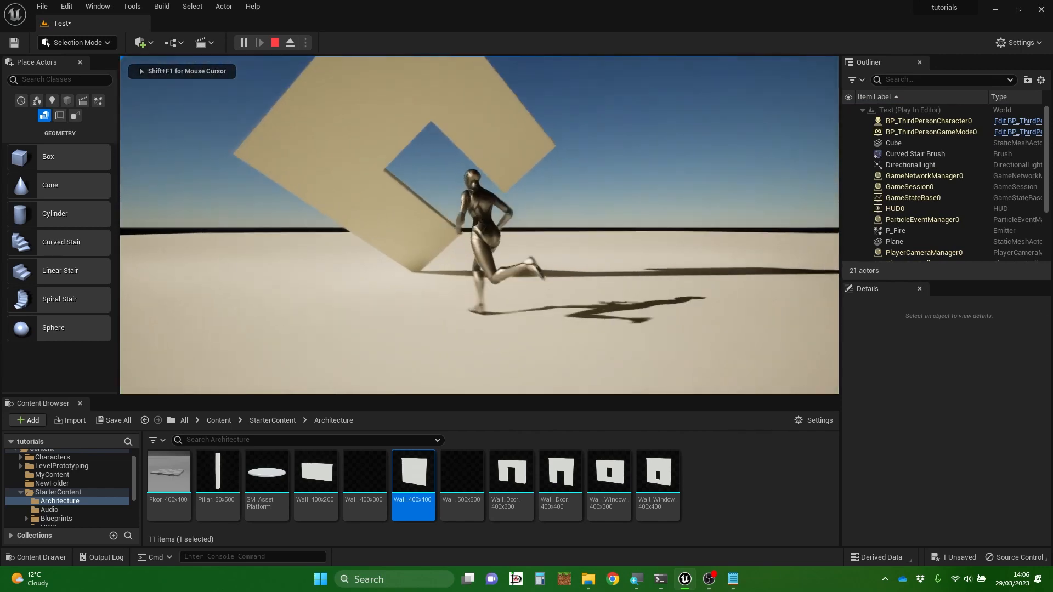
key("s")
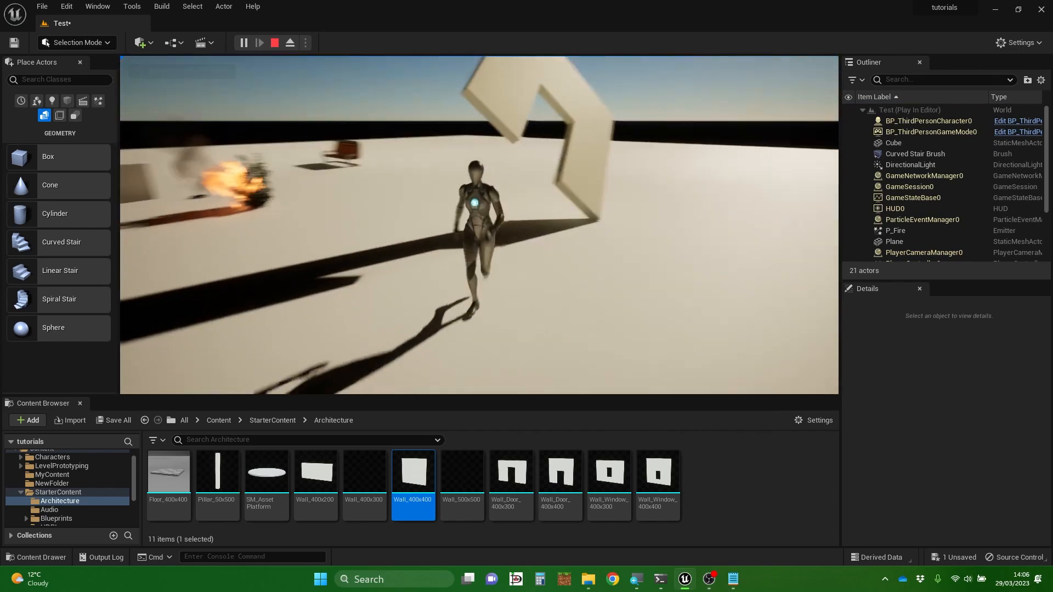
key("w")
key("s")
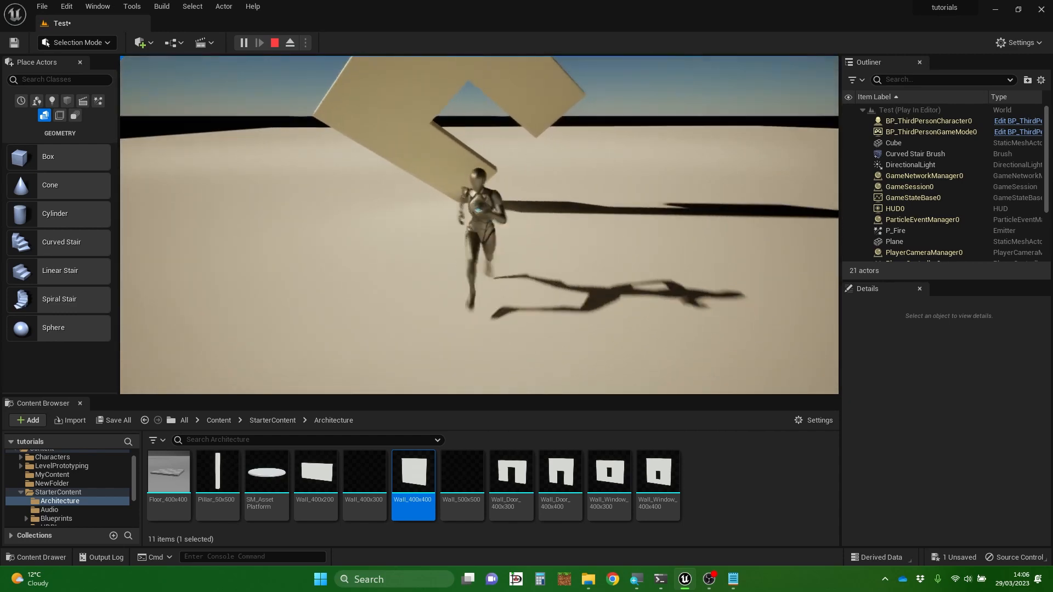
key("Escape")
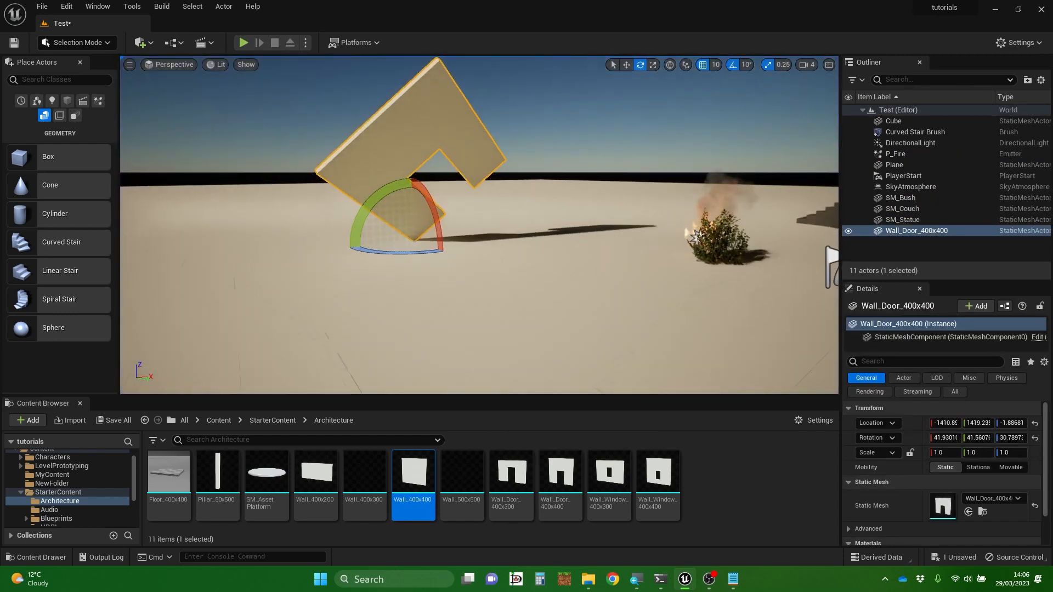
Switch to the scale tool and stretch the door wall along its X axis to a scale of 1.25
right_click_drag(553, 246, 553, 285)
key("w")
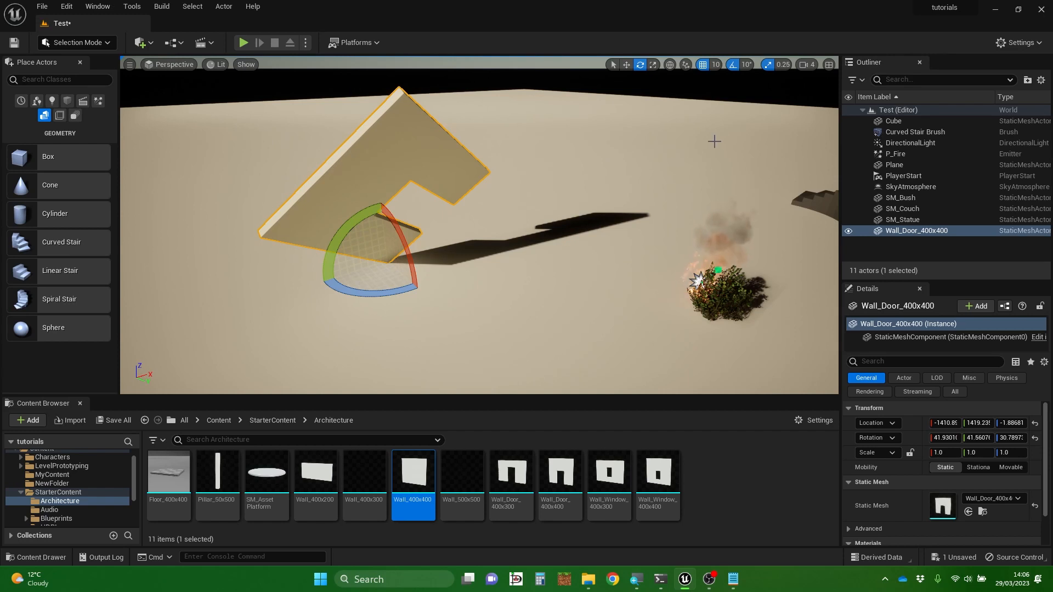
left_click(652, 67)
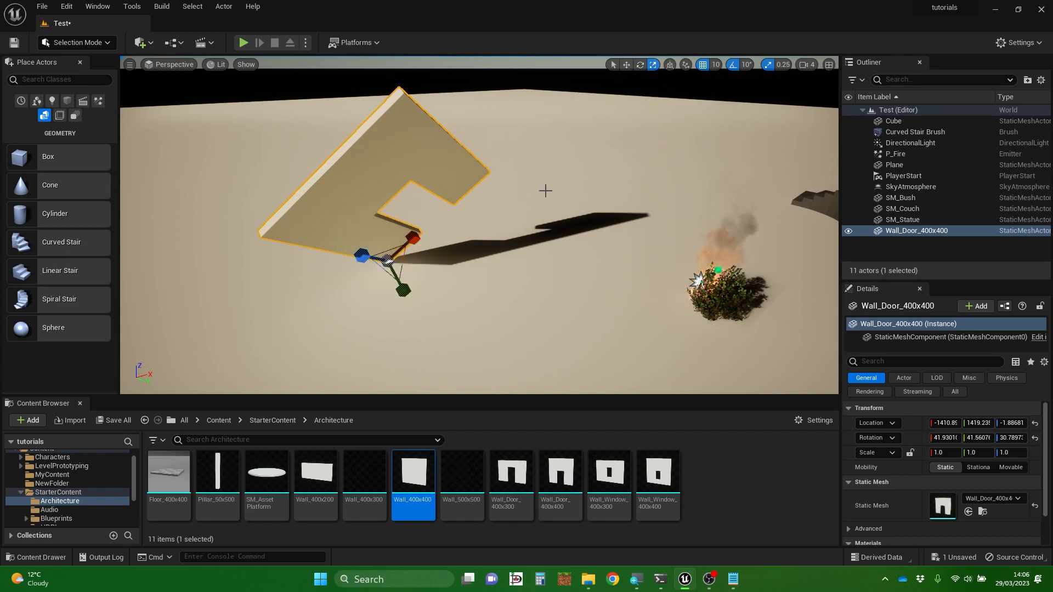
right_click_drag(545, 188, 530, 236)
key("w")
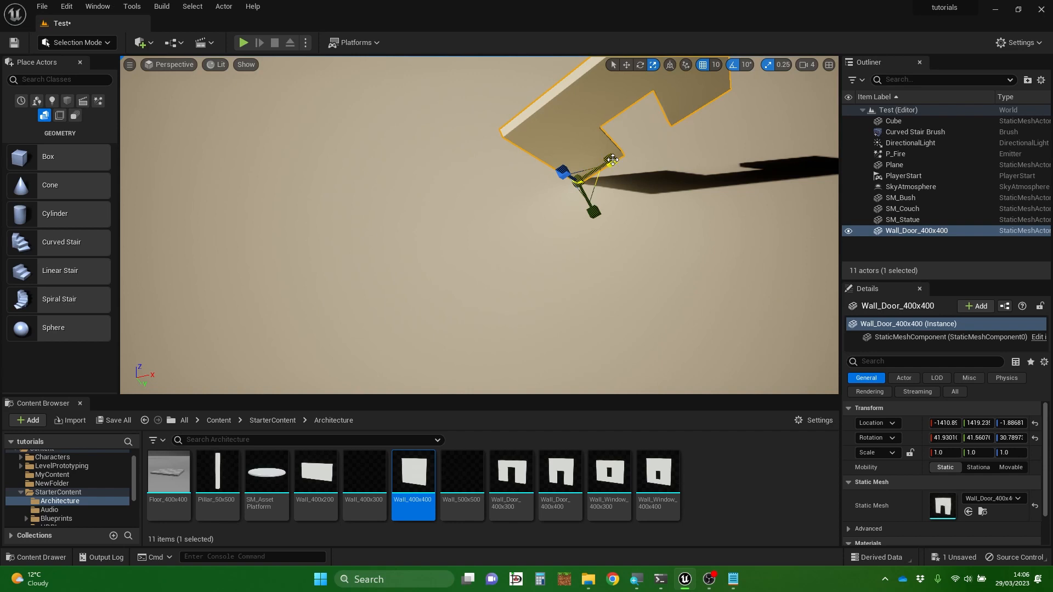
key("s")
right_click_drag(612, 160, 591, 153)
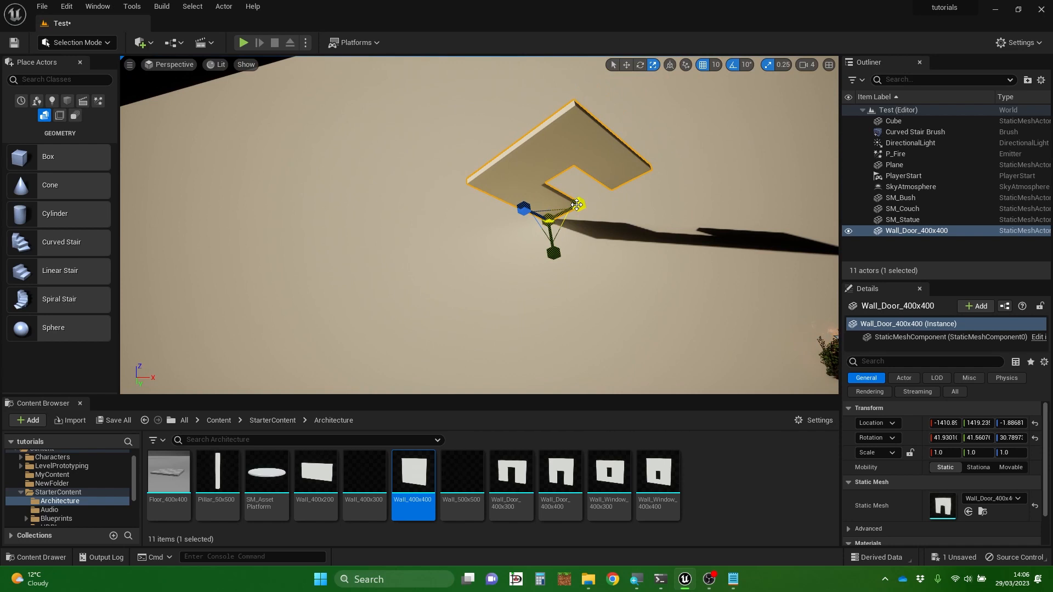
mouse_move(577, 205)
left_mouse_down()
mouse_move(622, 182)
mouse_move(596, 195)
left_mouse_up()
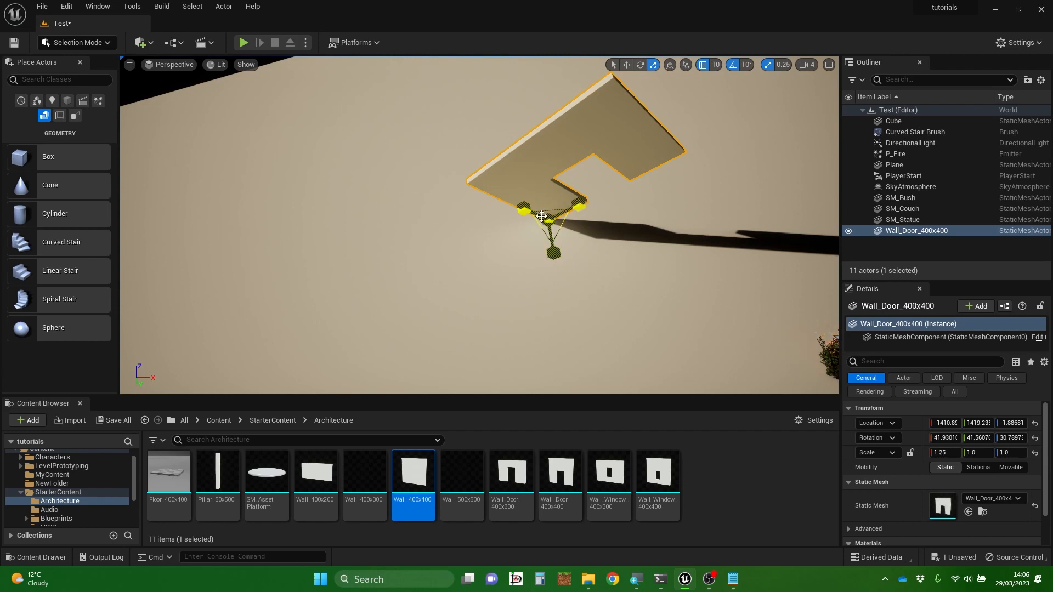
Scale the door wall along its Z axis to 1.25 and along its Y axis to 1.5
left_click_drag(579, 204, 596, 195)
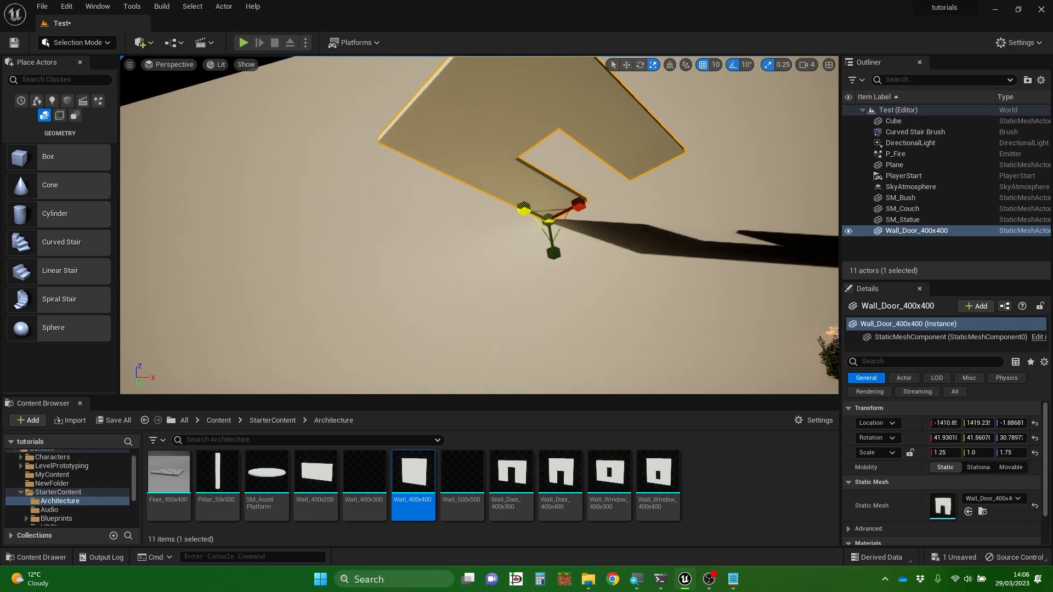
left_click_drag(516, 204, 523, 209)
right_click_drag(493, 230, 565, 234)
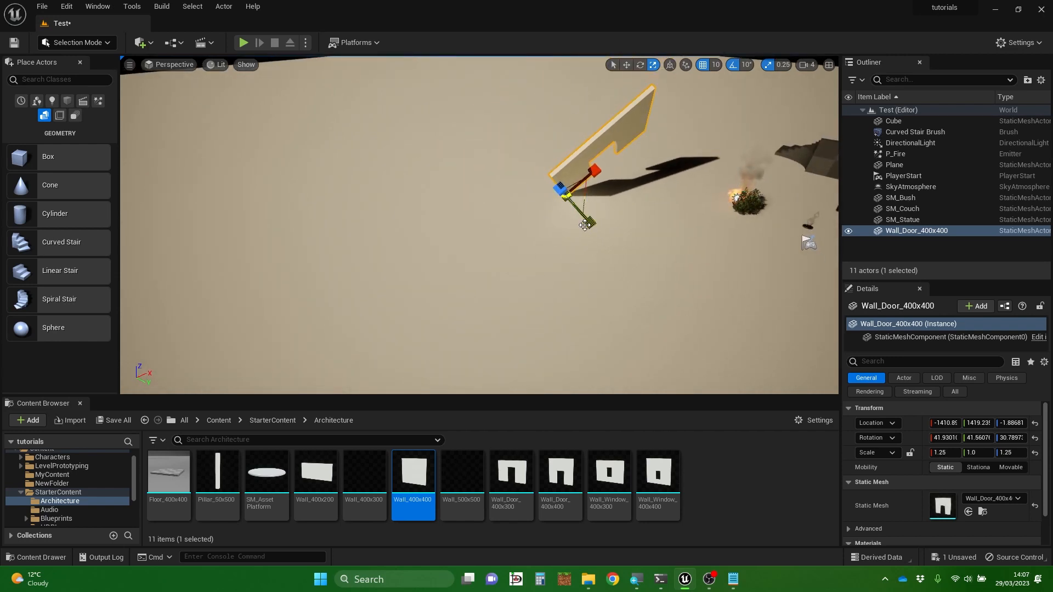
mouse_move(585, 225)
left_mouse_down()
mouse_move(603, 241)
mouse_move(593, 231)
left_mouse_up()
Scale the door wall on X and Y together to 1.5 and 1.75, and on all axes together to 1.75, 2.0 and 1.5
right_click_drag(593, 231, 573, 248)
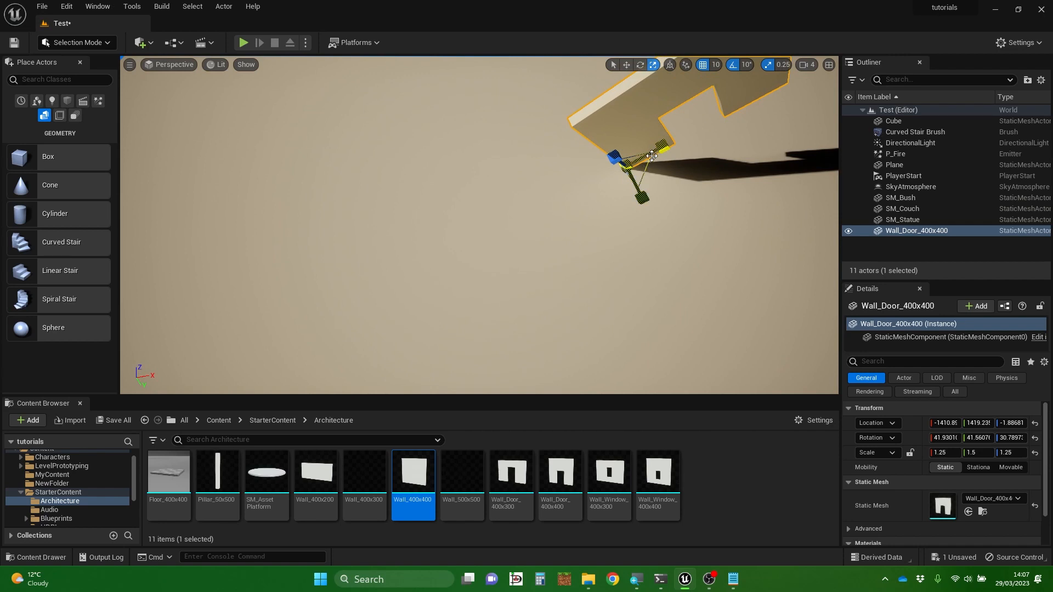
mouse_move(644, 170)
left_mouse_down()
mouse_move(683, 157)
mouse_move(658, 166)
left_mouse_up()
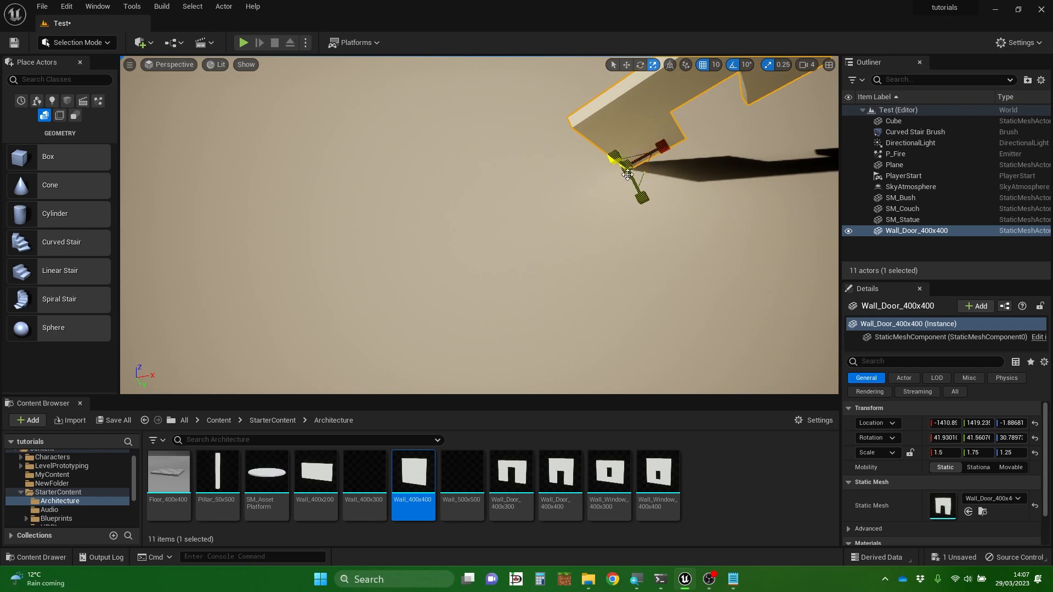
mouse_move(633, 158)
left_mouse_down()
mouse_move(653, 147)
mouse_move(633, 158)
left_mouse_up()
mouse_move(627, 167)
left_mouse_down()
mouse_move(650, 146)
mouse_move(620, 172)
left_mouse_up()
key("ctrl+z")
key("ctrl+y")
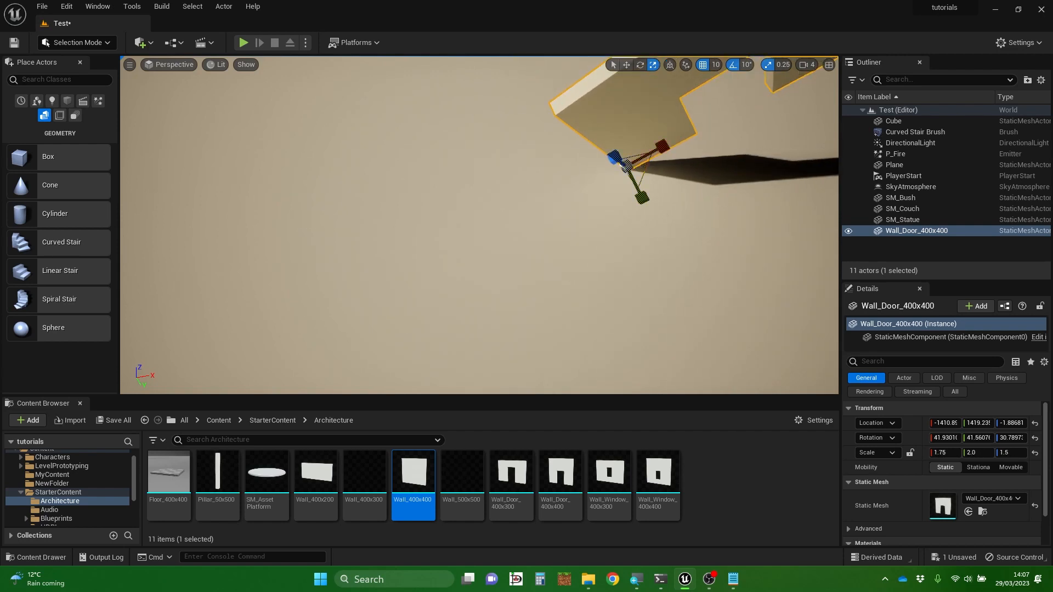
Enlarge the door wall's X scale to 2.25 and view the whole wall in the scene
key("s")
mouse_move(622, 185)
right_mouse_down()
mouse_move(645, 181)
mouse_move(603, 184)
right_mouse_up()
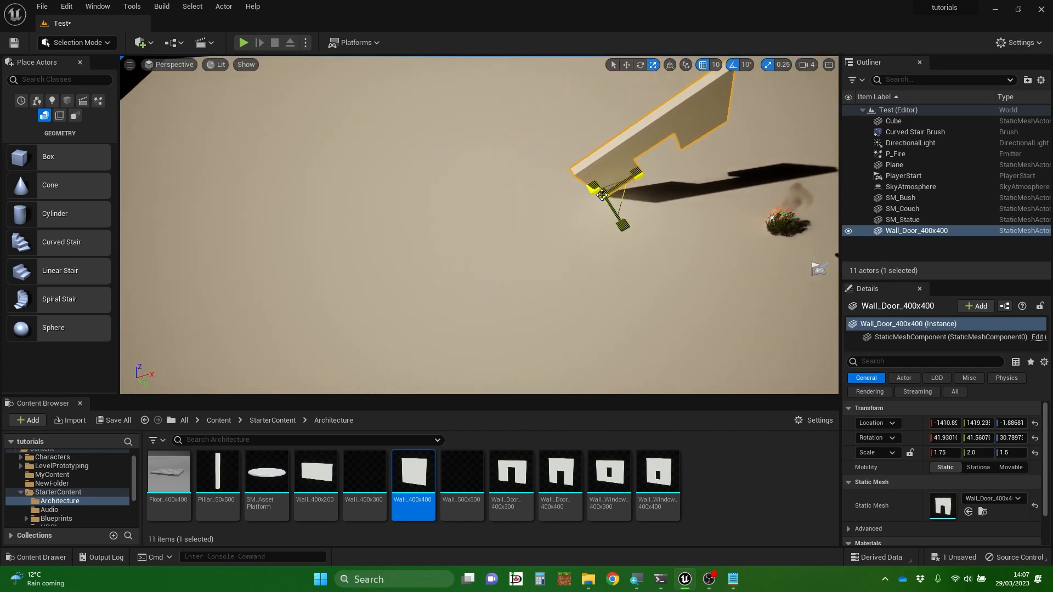
left_click_drag(610, 191, 625, 183)
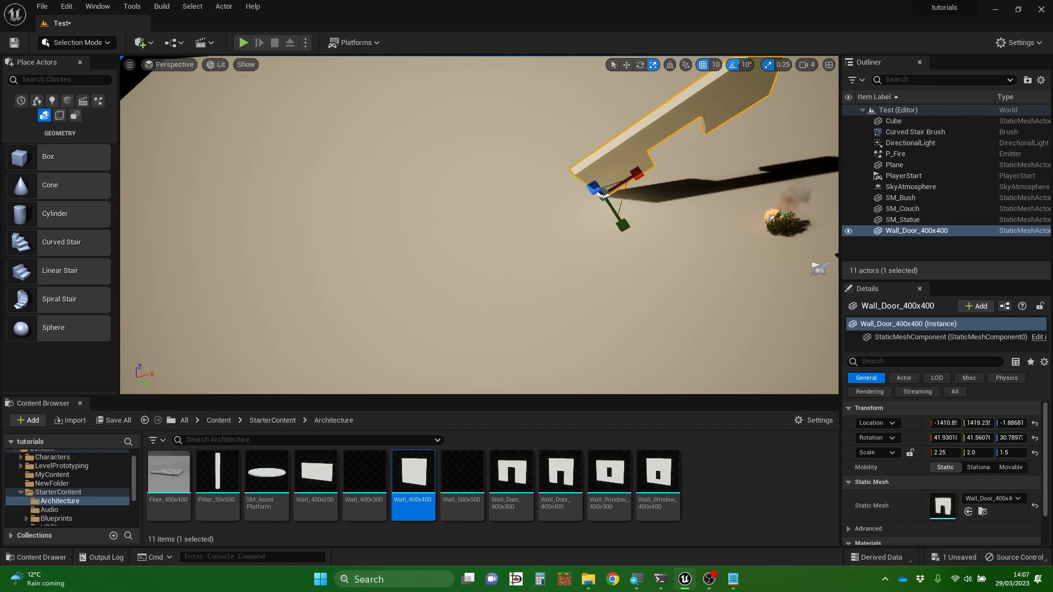
right_click_drag(480, 225, 544, 157)
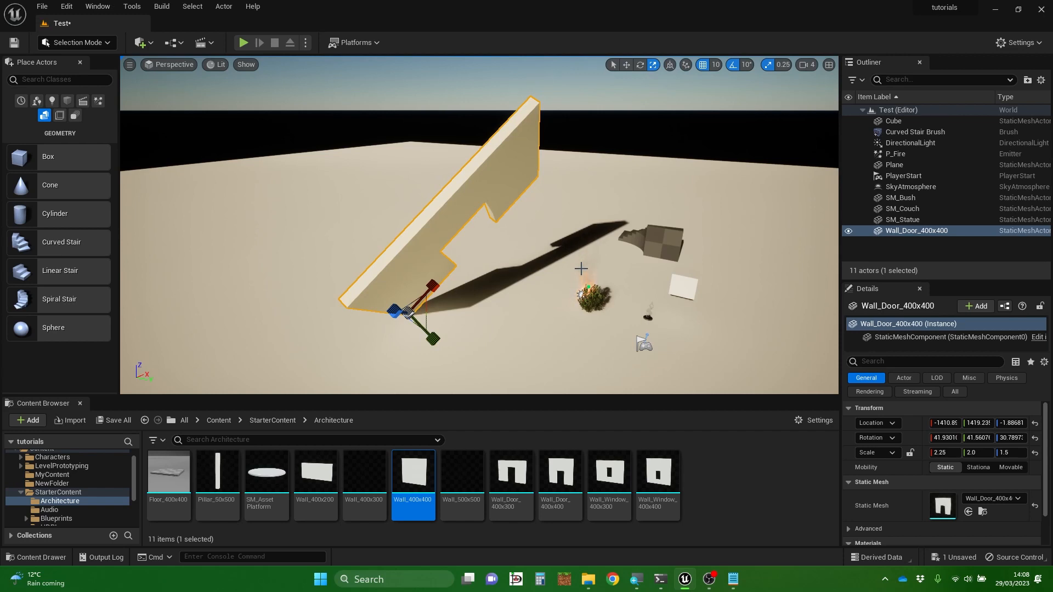
Undo the latest scaling of the door wall
key("ctrl+z")
key("ctrl+z")
key("ctrl+z")
key("ctrl+z")
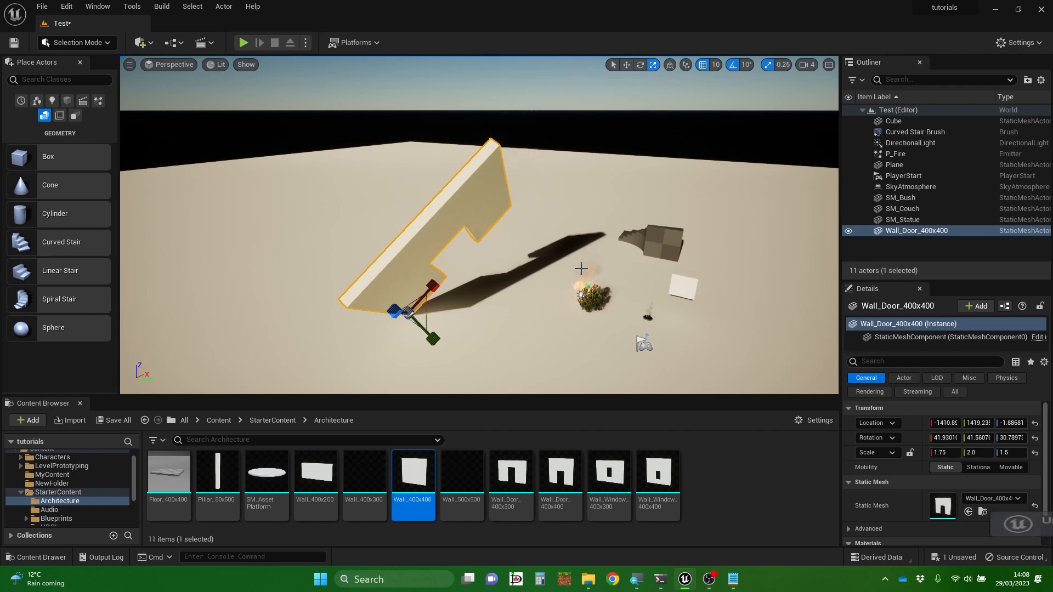
Undo the door wall's remaining scaling, rotation and move edits, back through the click that selected it
key("ctrl+z")
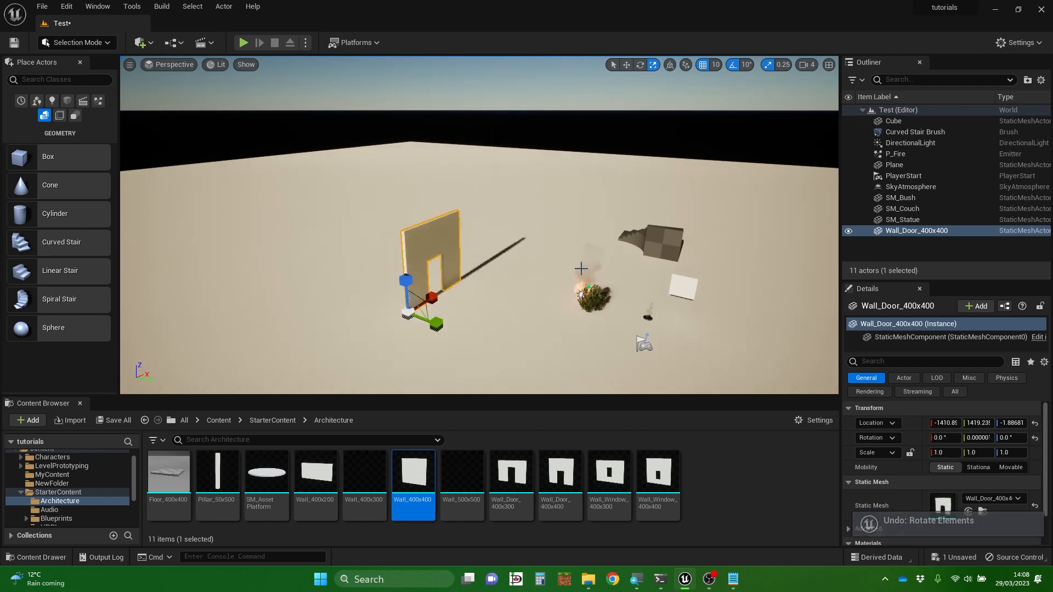
key("ctrl+z")
key("ctrl+z")
key("ctrl+z")
key("ctrl+z")
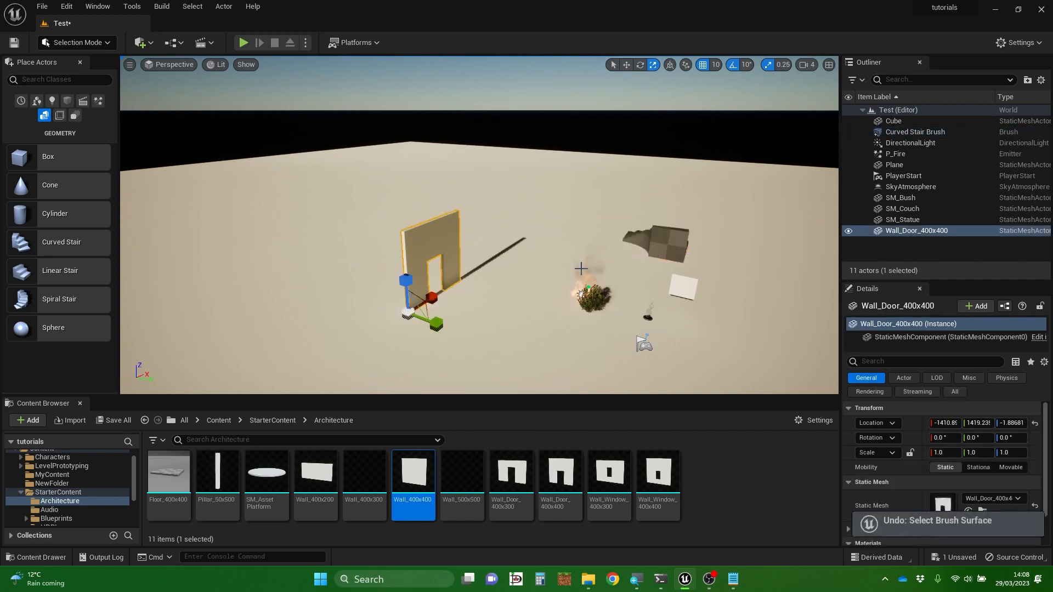
key("ctrl+z")
key("ctrl+z")
key("ctrl+z")
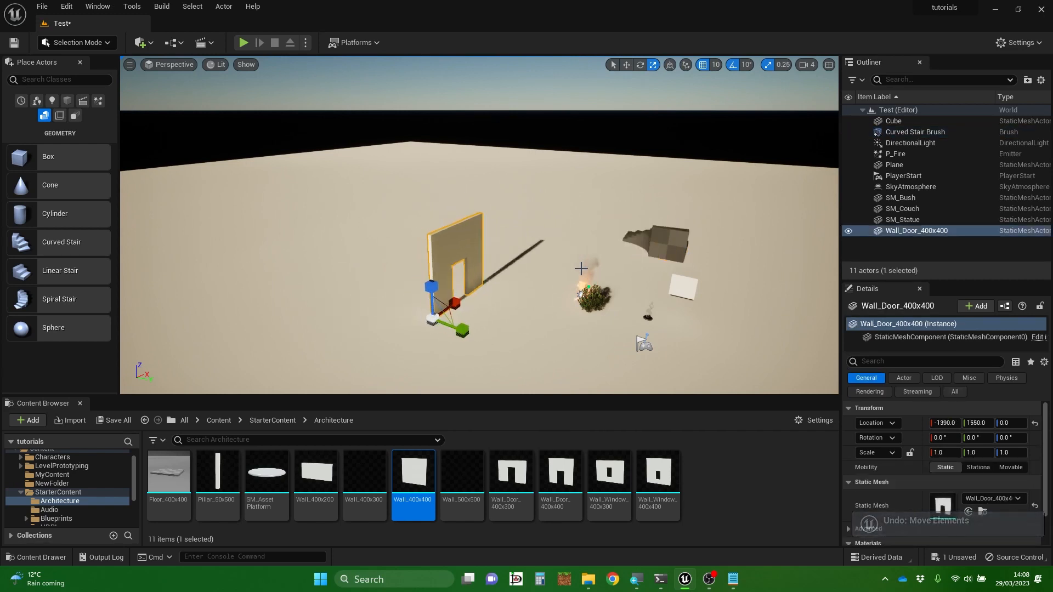
key("ctrl+z")
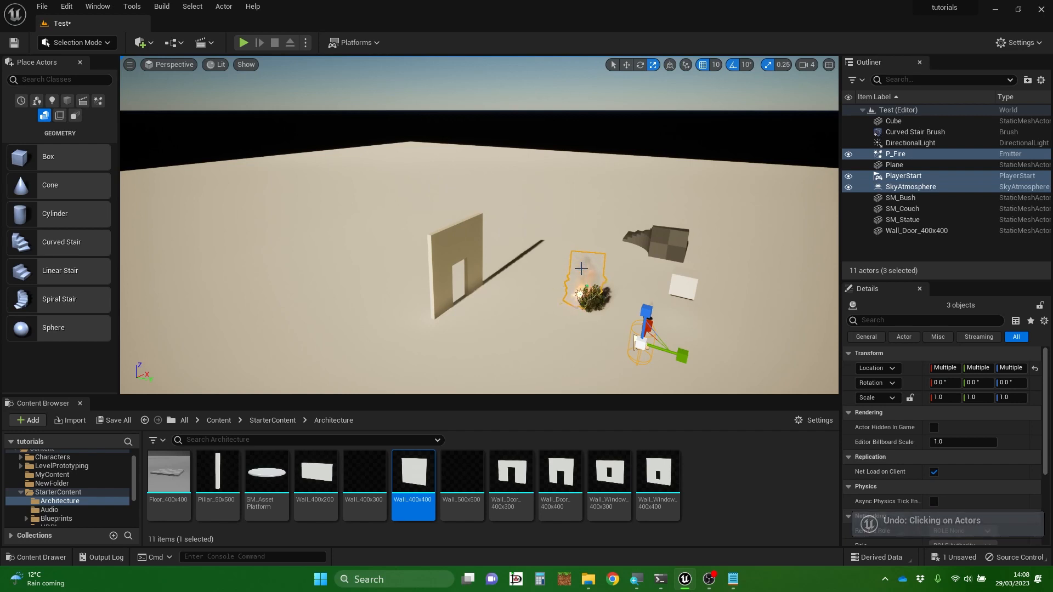
Select the door wall and cycle through the Move, Rotate and Scale tools, ending on Move
right_click_drag(526, 290, 514, 292)
key("d")
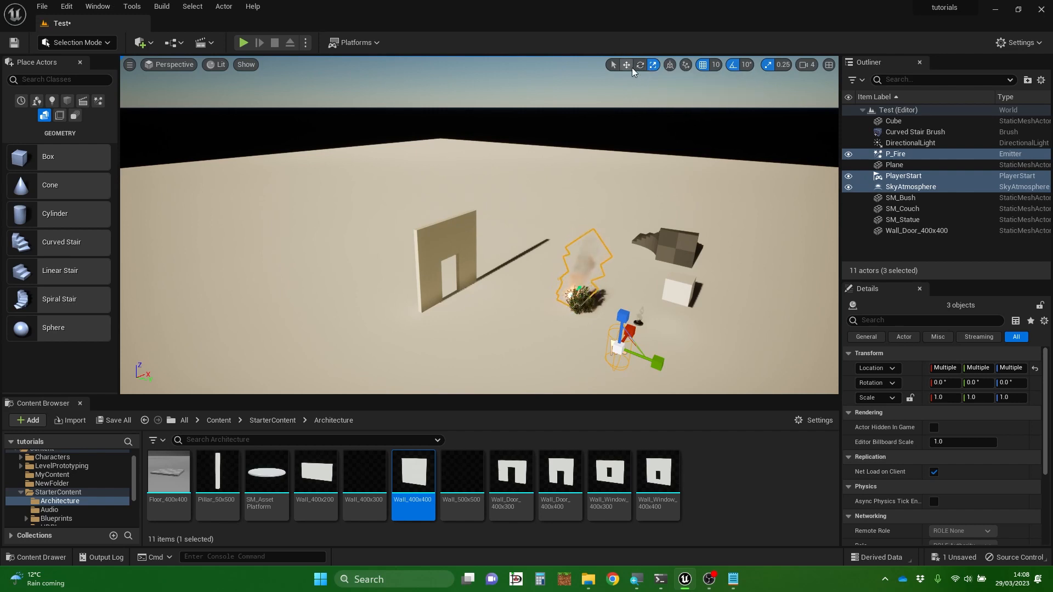
left_click(451, 231)
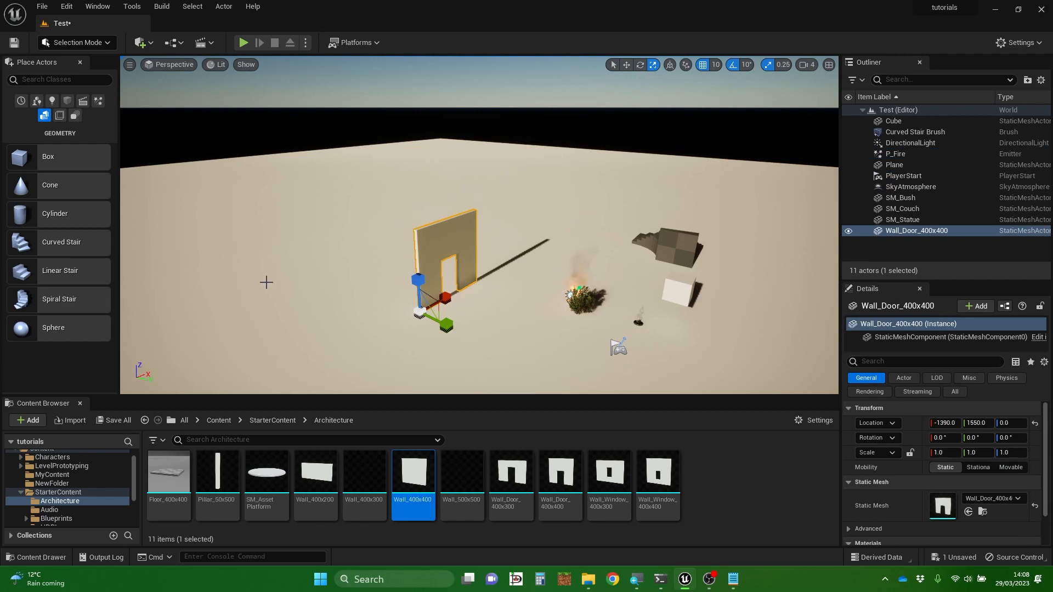
key("w")
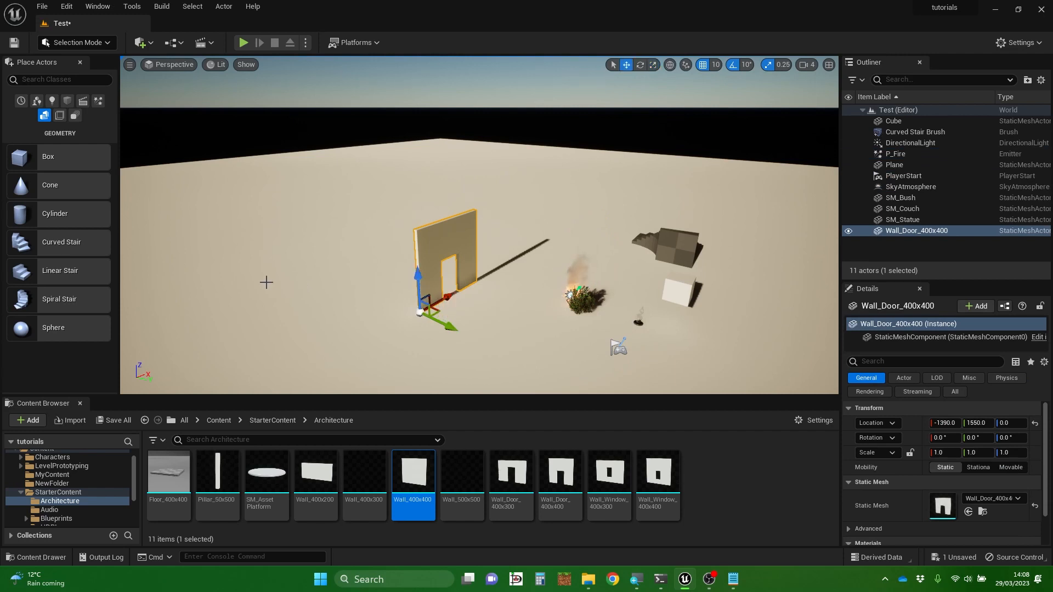
key("e")
key("r")
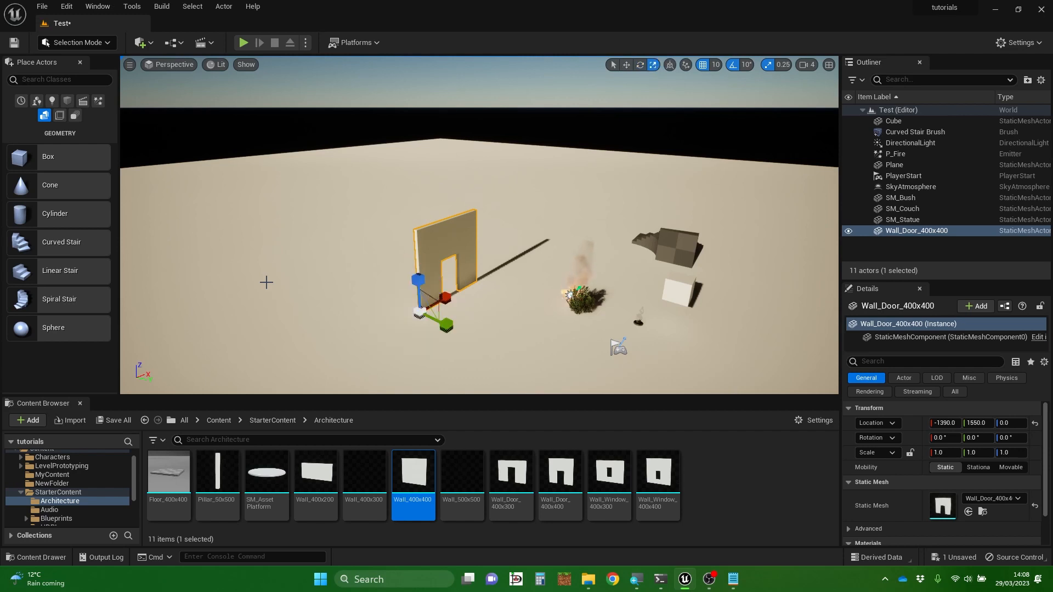
key("w")
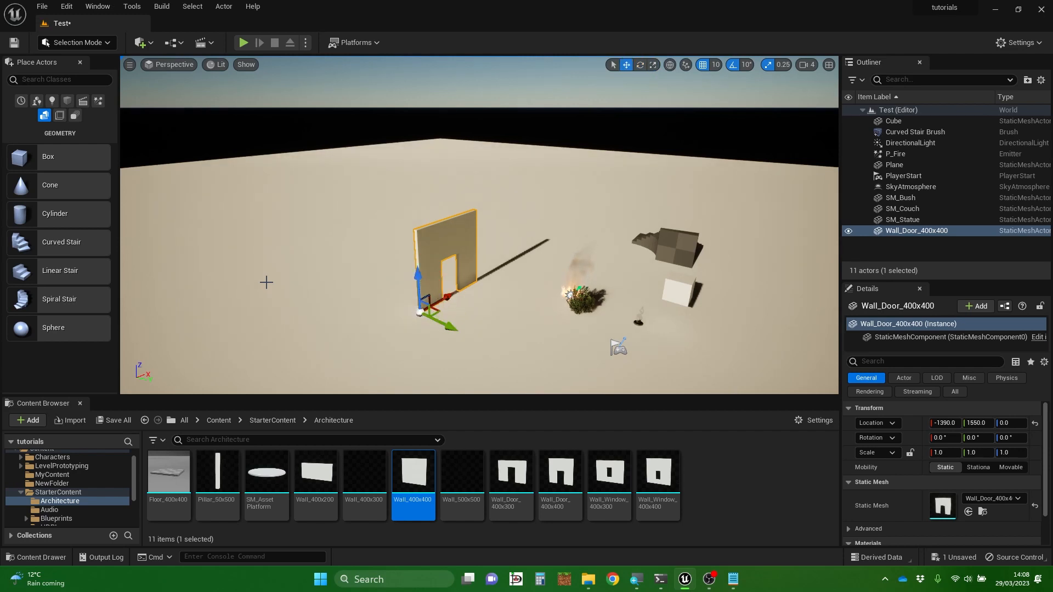
Fly around the selected door wall to examine it and the nearby actors from several angles
mouse_move(276, 296)
right_mouse_down()
mouse_move(238, 308)
mouse_move(285, 299)
mouse_move(276, 324)
mouse_move(276, 297)
right_mouse_up()
key("w")
key("w")
key("s")
key("w")
key("s")
key("a")
key("w")
key("s")
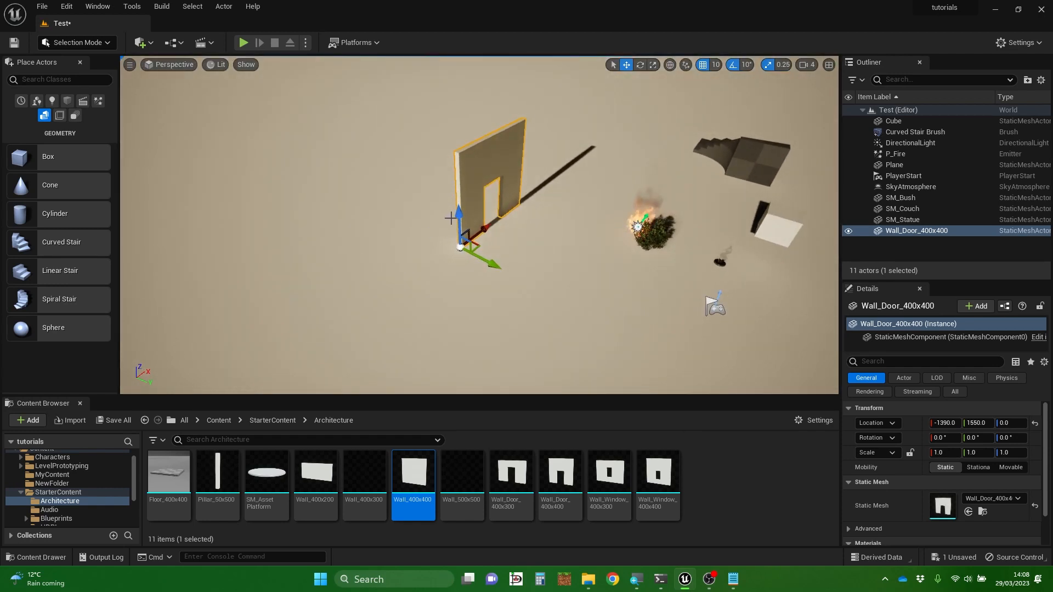
right_click_drag(409, 257, 392, 246)
key("d")
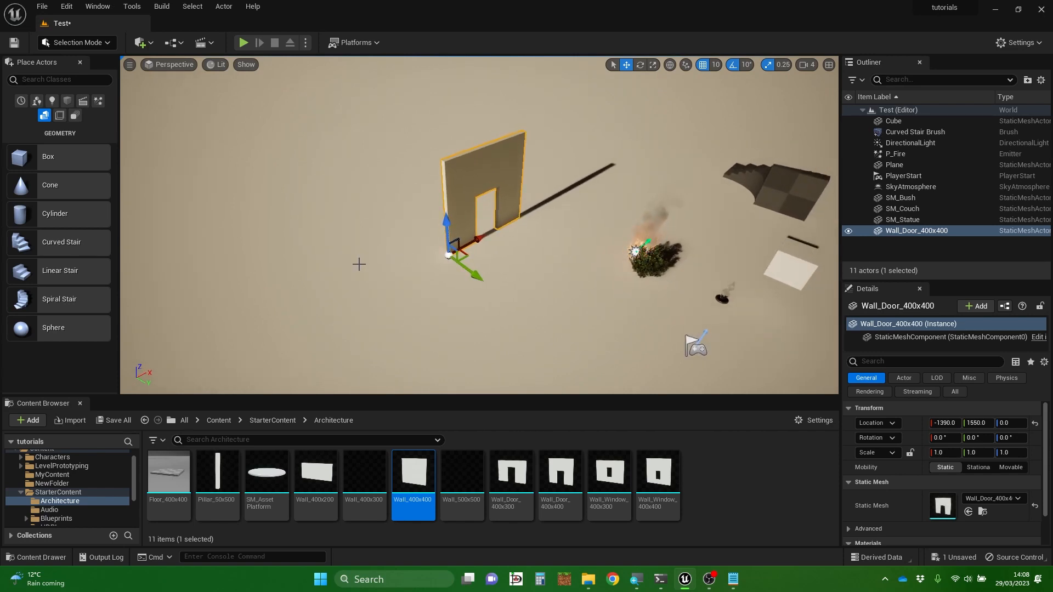
mouse_move(359, 264)
right_mouse_down()
mouse_move(362, 236)
mouse_move(367, 265)
right_mouse_up()
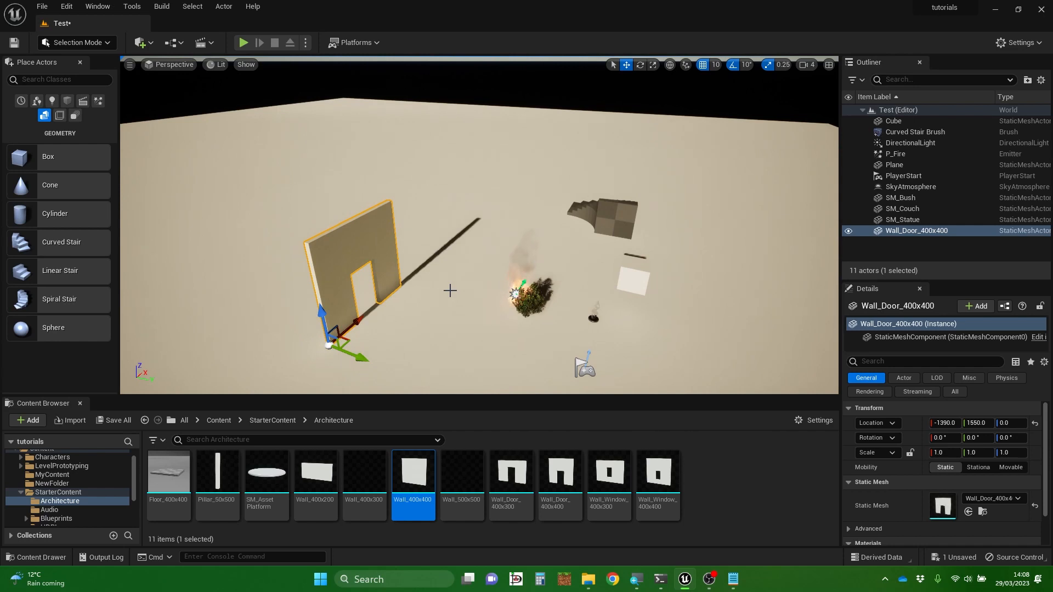
right_click_drag(450, 291, 330, 295)
key("w")
key("d")
key("w")
key("s")
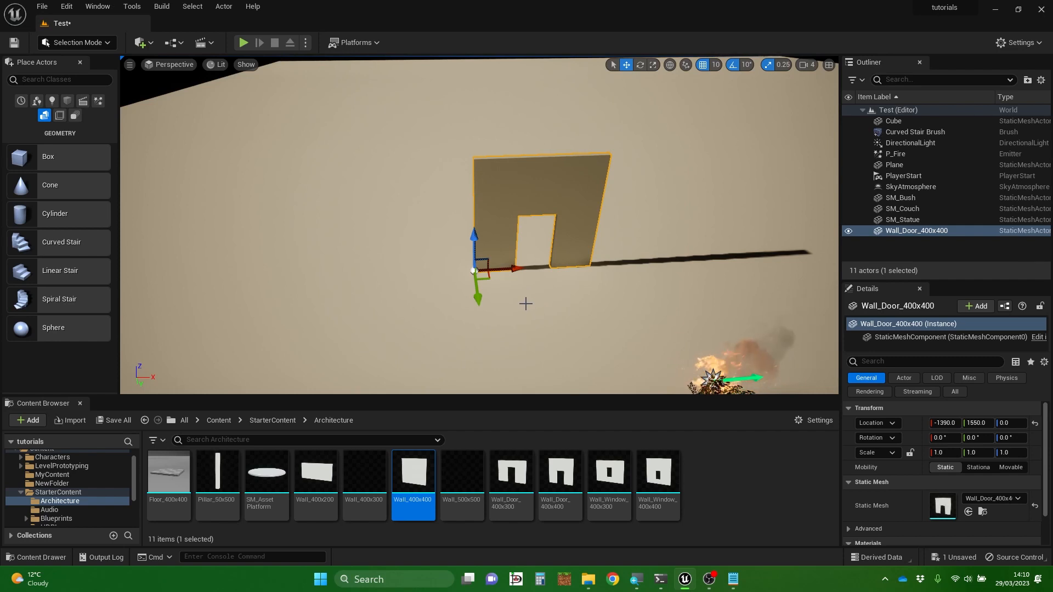
right_click_drag(480, 225, 525, 304)
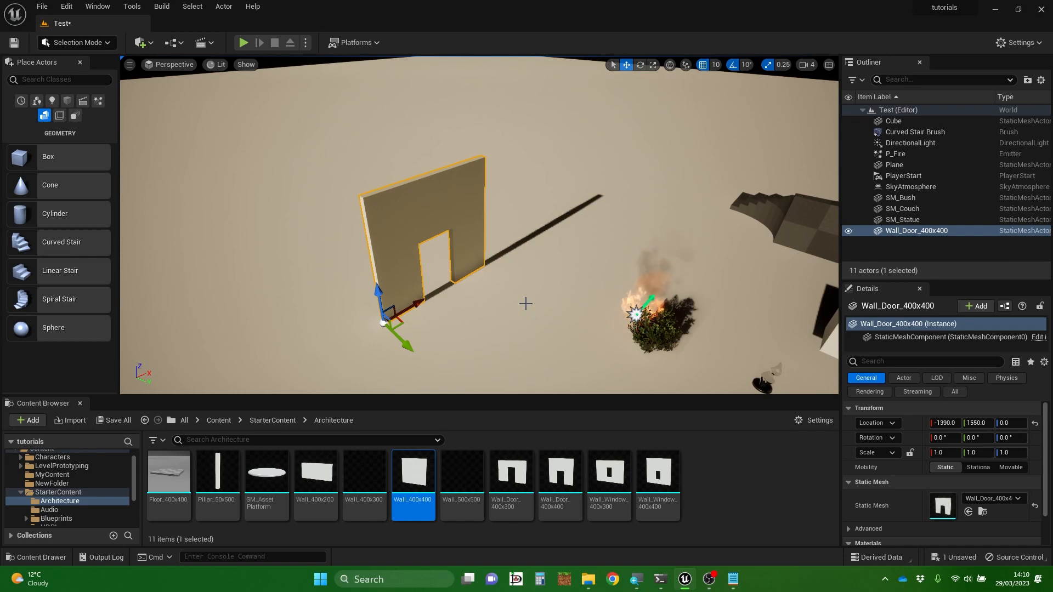
Move the door wall along its X axis to -1460 with the 10-unit grid snap
left_click_drag(527, 303, 498, 271)
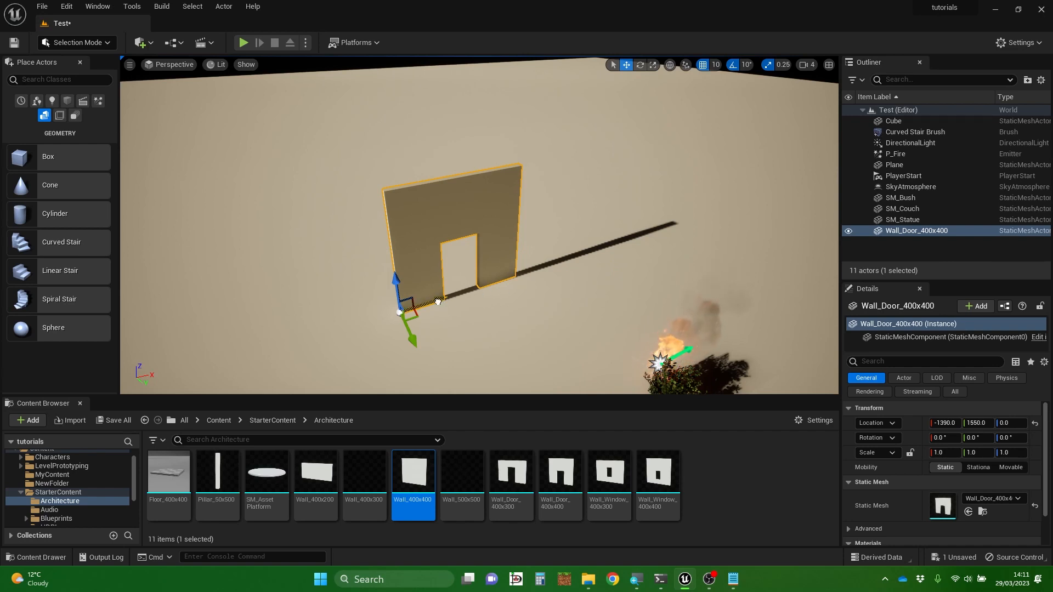
left_click_drag(438, 301, 409, 298)
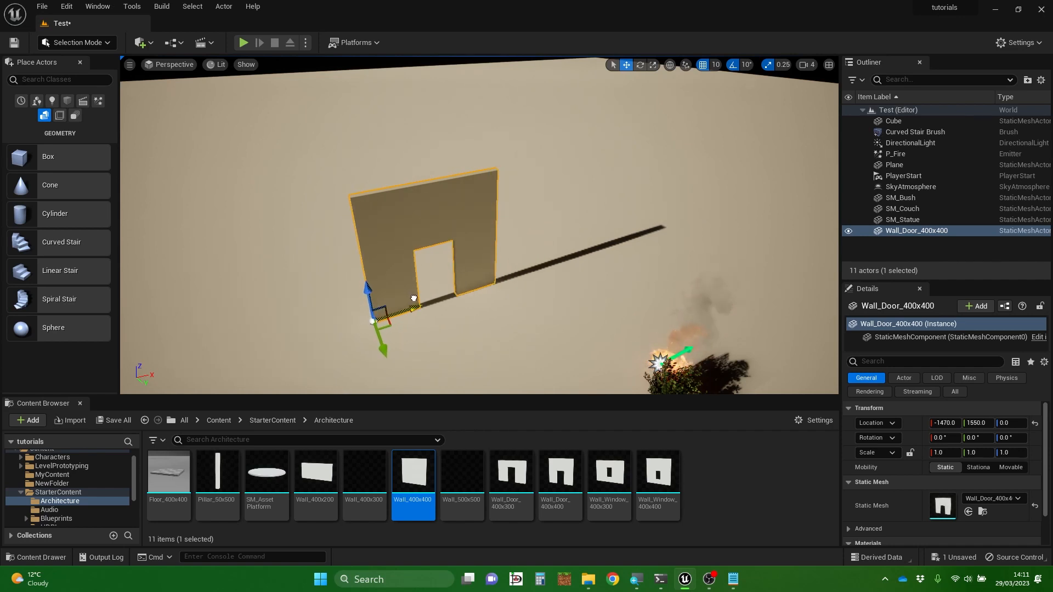
left_click_drag(410, 298, 416, 299)
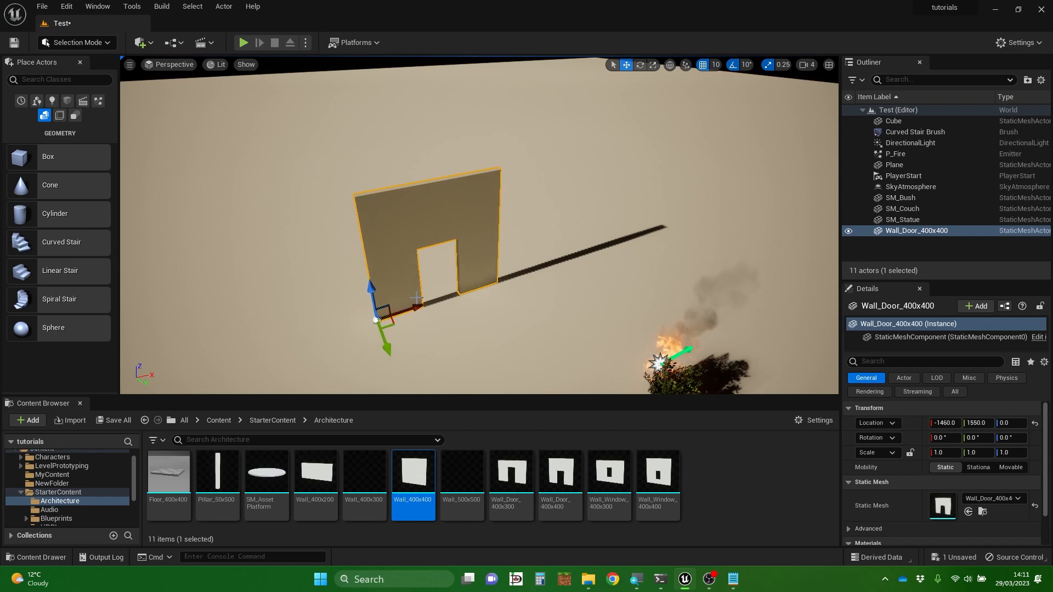
Set the position grid snap to 100 and move the door wall along X to -1060
left_click(715, 63)
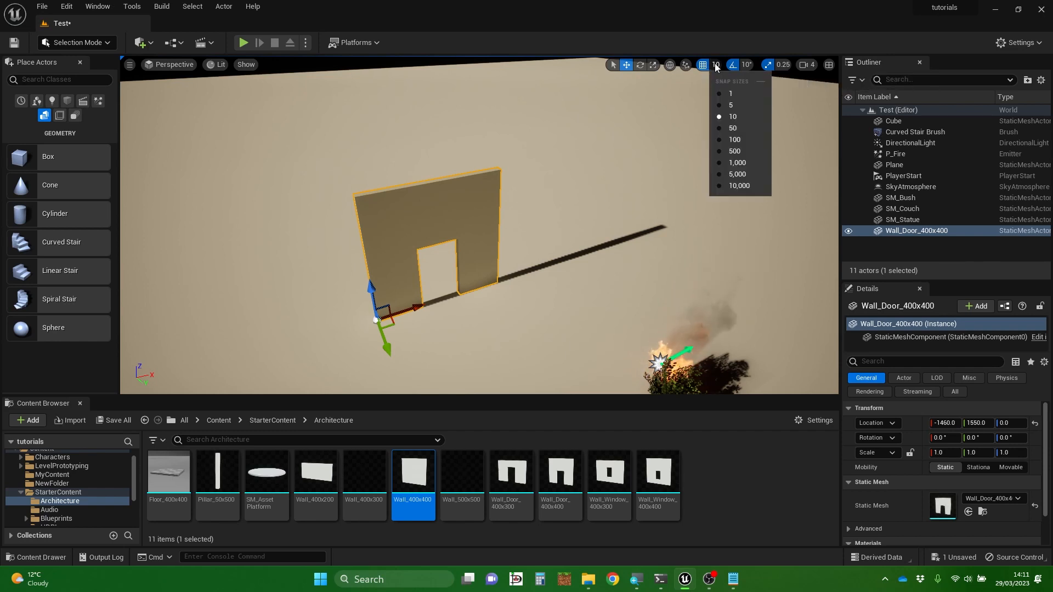
left_click(725, 140)
right_click_drag(504, 291, 471, 314)
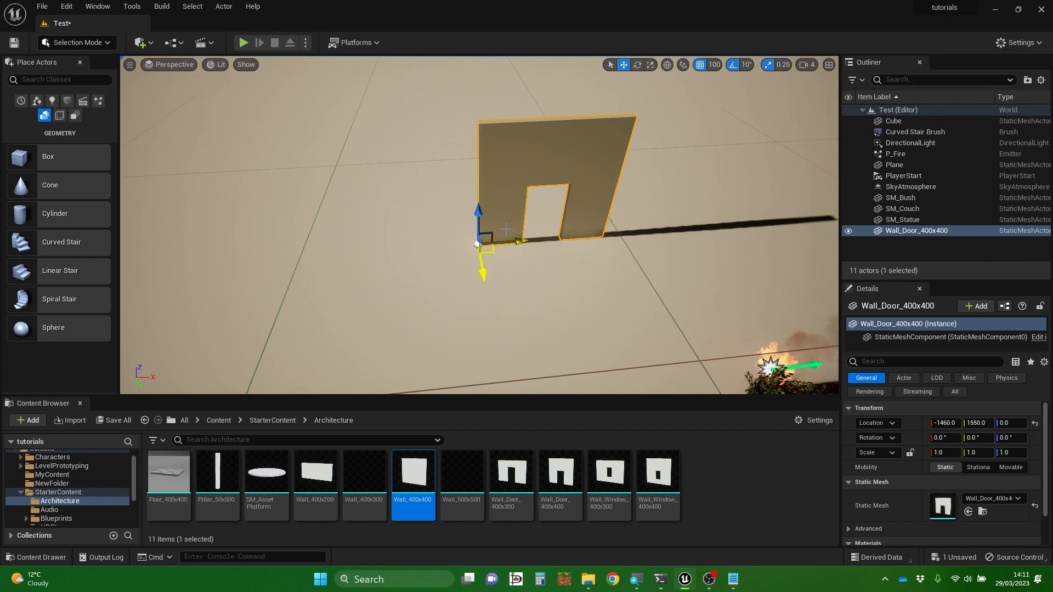
left_click_drag(518, 240, 630, 248)
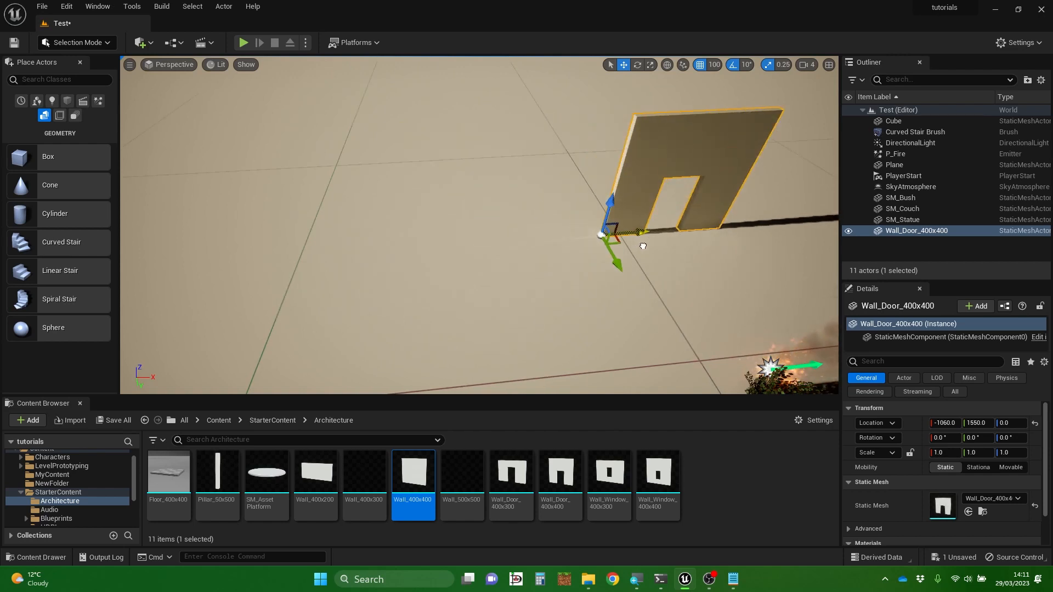
Turn off position grid snapping and move the door wall freely along X to about -1356
left_click(715, 65)
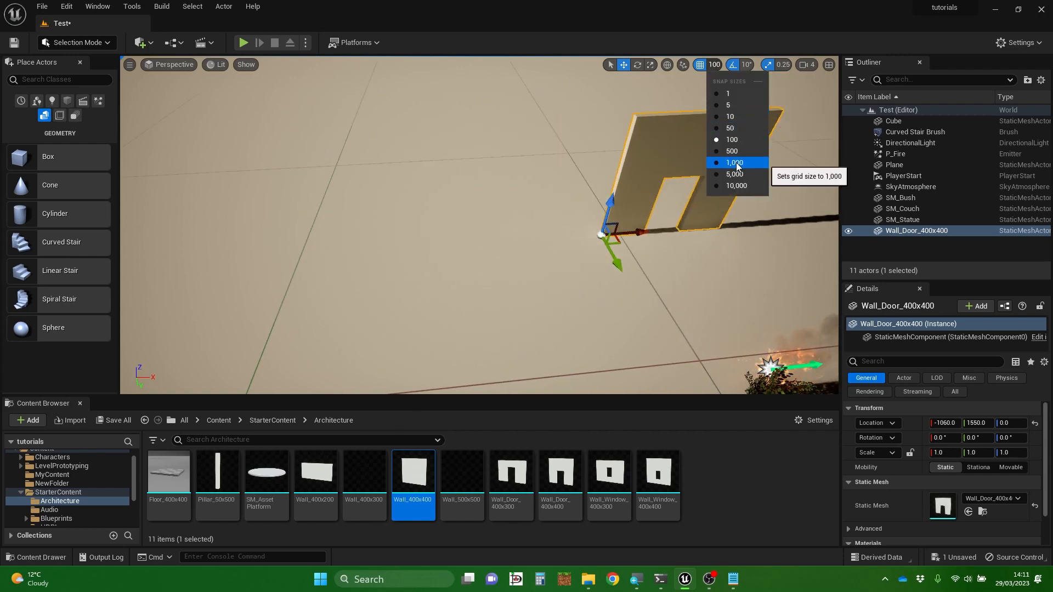
left_click(700, 64)
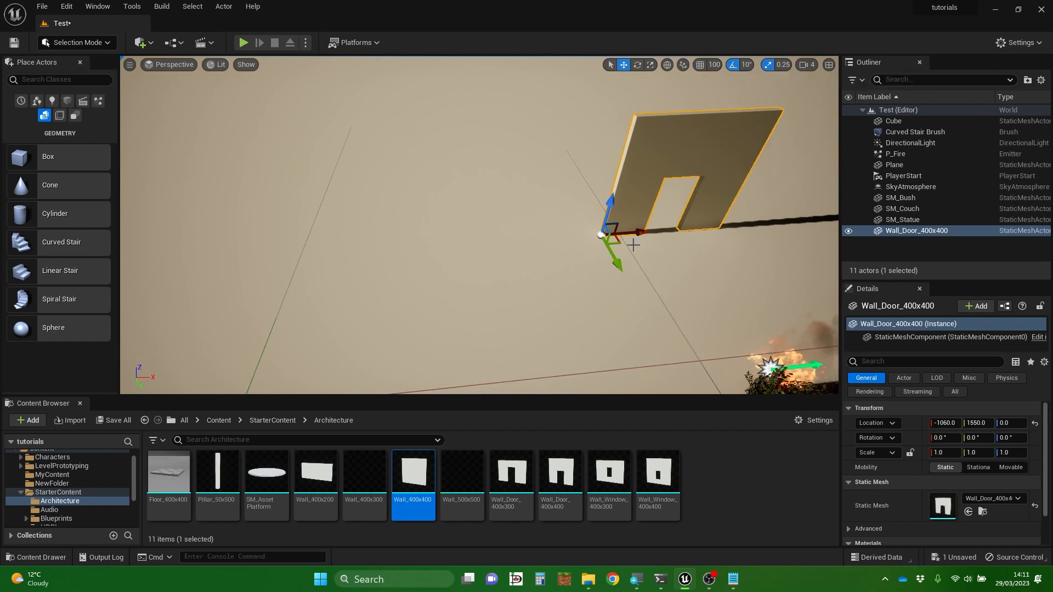
left_click_drag(639, 232, 554, 240)
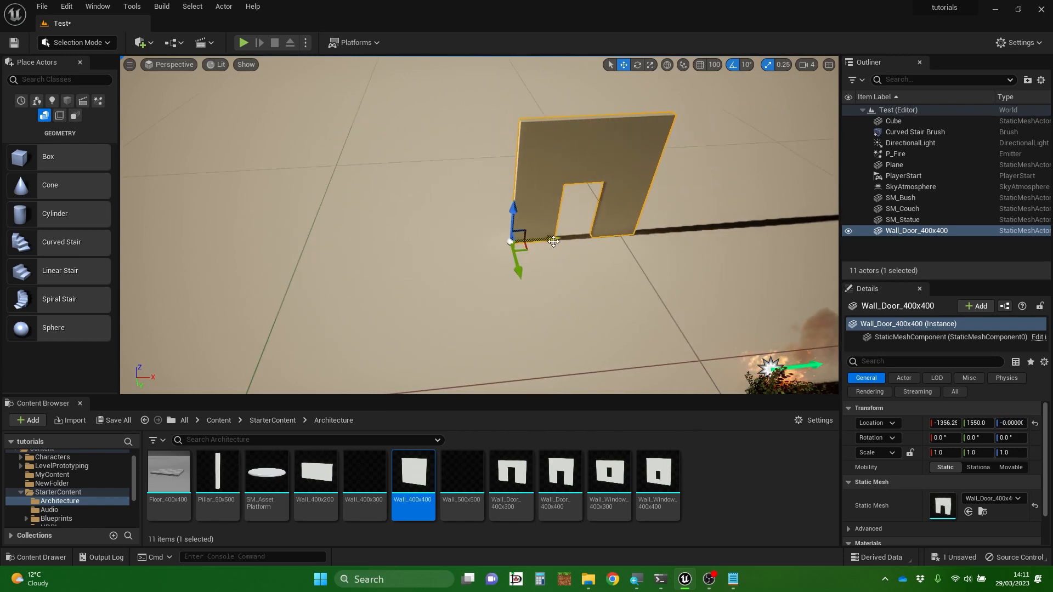
Turn position grid snapping back on and set its snap size to 10
left_click(703, 63)
right_click_drag(689, 117, 729, 118)
key("s")
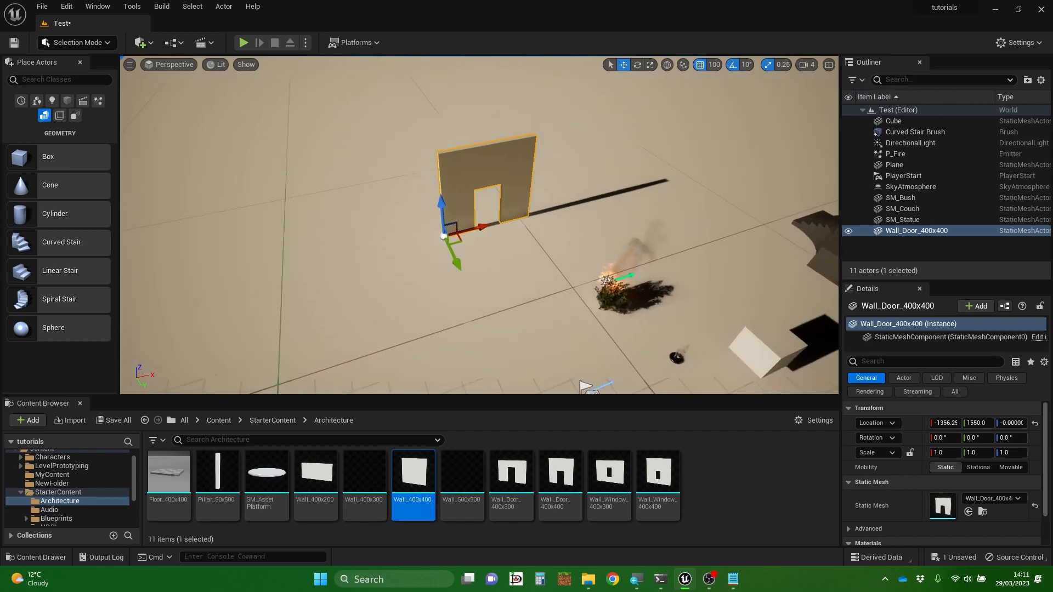
left_click(716, 65)
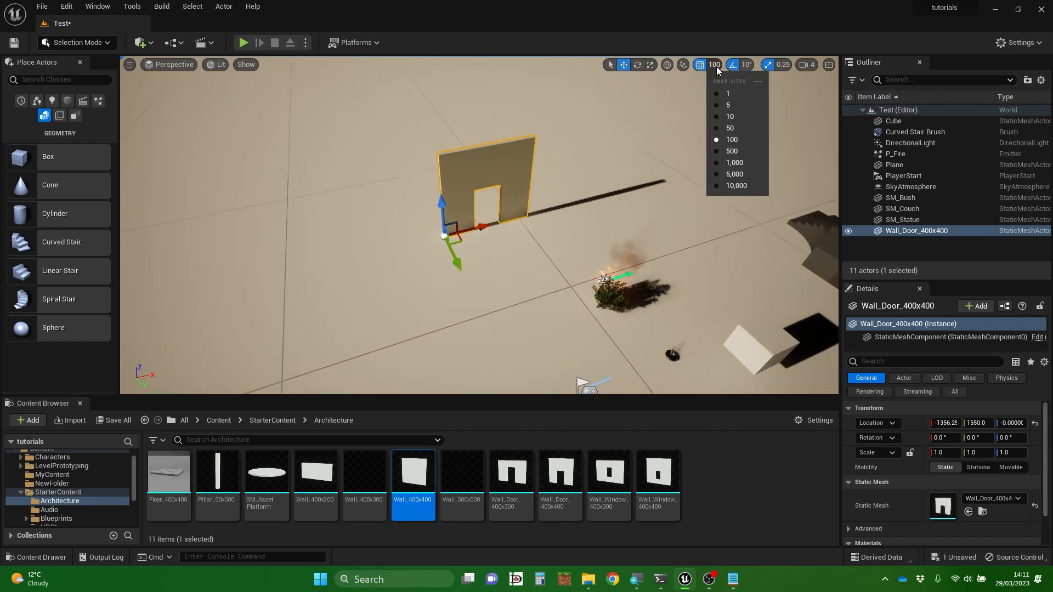
left_click(732, 116)
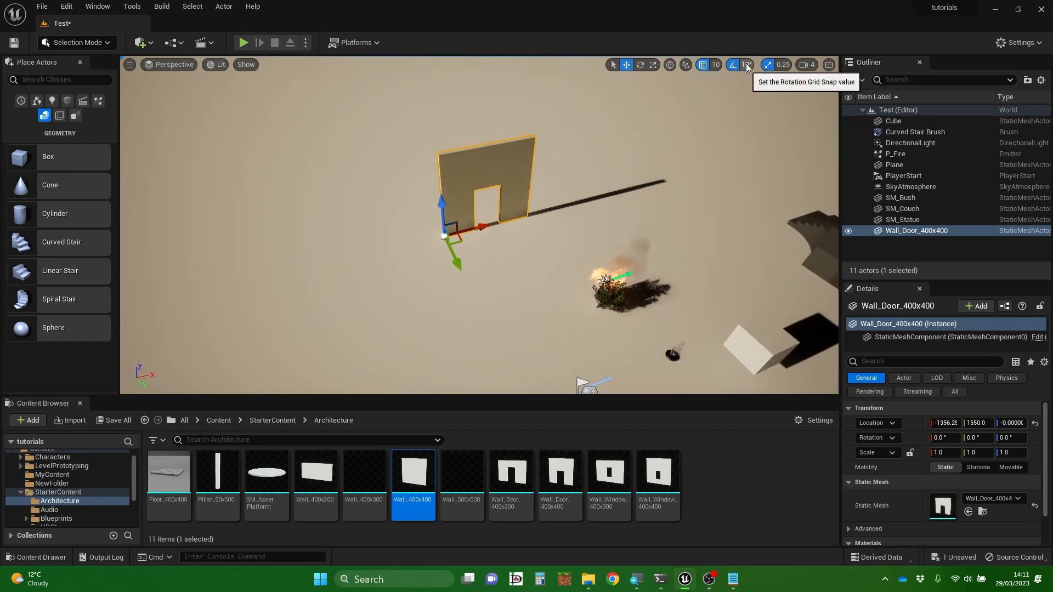
Rotate the door wall about 1.5° around Z with rotation snapping off, and turn rotation snapping back on
right_click_drag(561, 236, 527, 236)
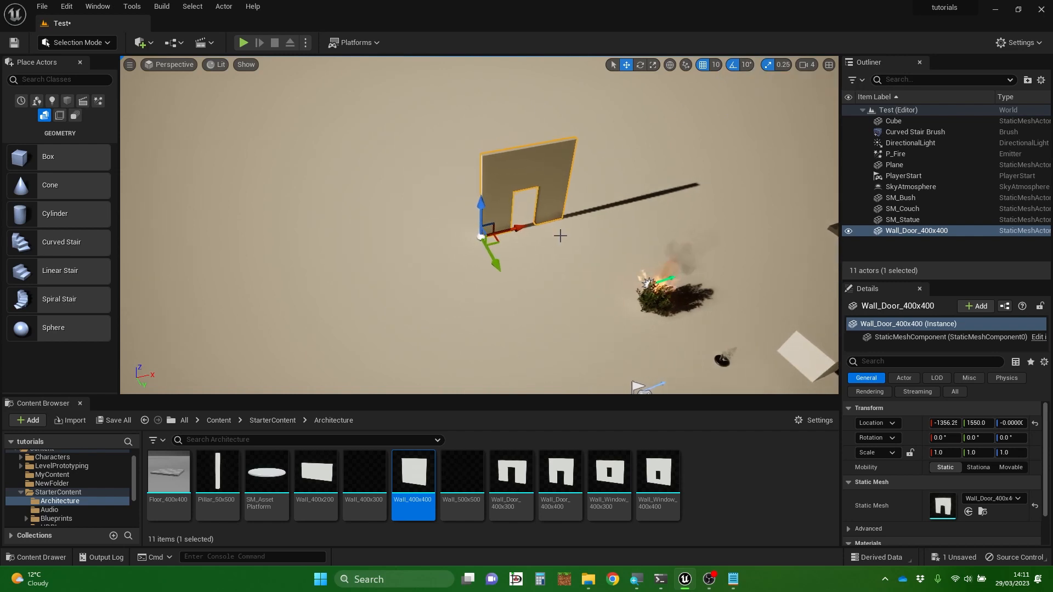
key("e")
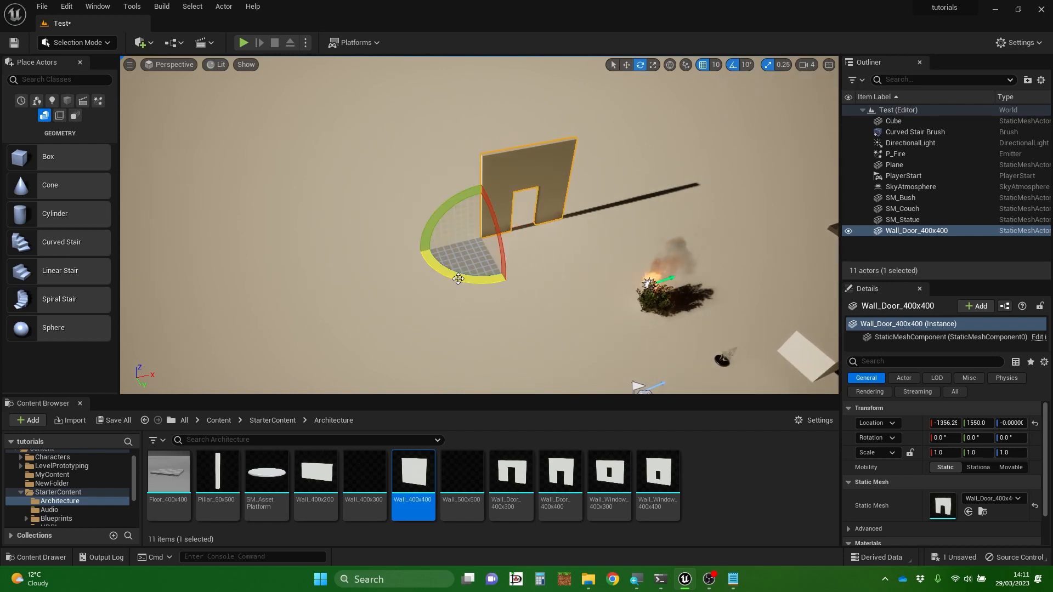
mouse_move(458, 278)
left_mouse_down()
mouse_move(544, 283)
mouse_move(441, 283)
mouse_move(465, 279)
left_mouse_up()
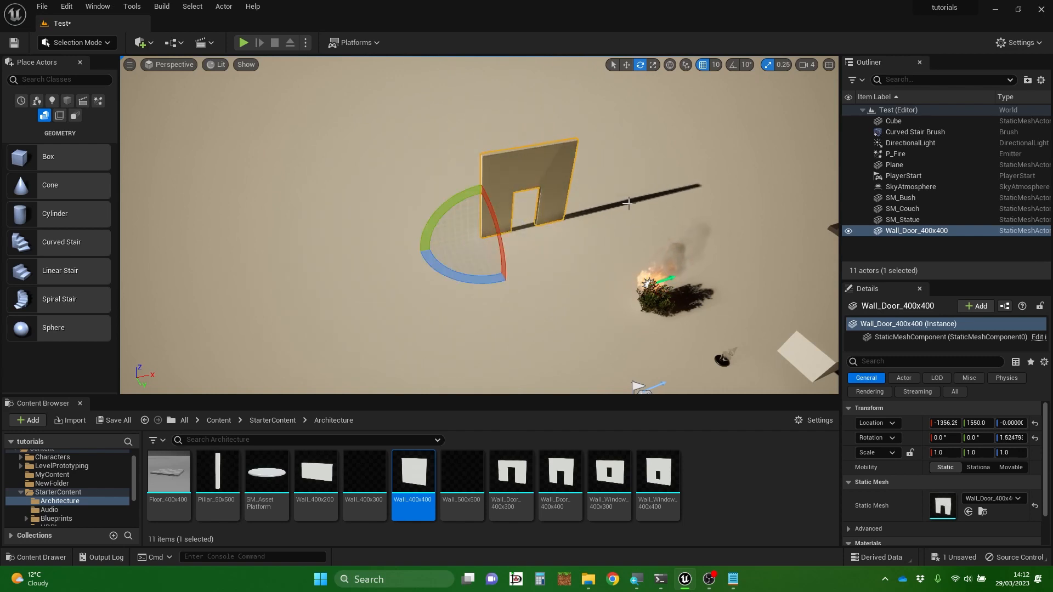
left_click(733, 65)
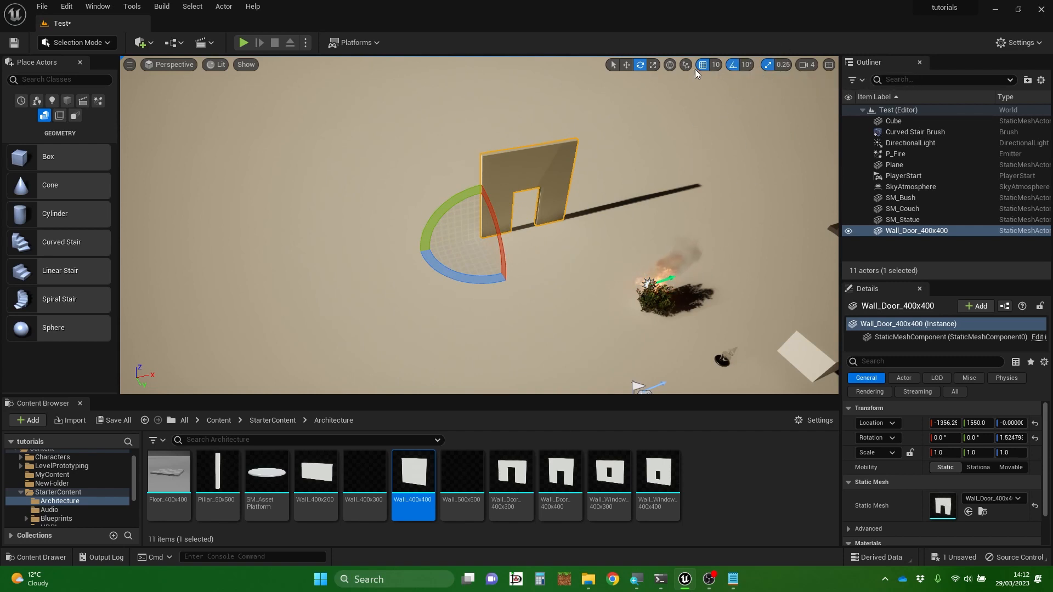
Toggle scale snapping off and on, and set the scale snap value to 1
left_click(769, 66)
left_click(768, 65)
right_click_drag(750, 104, 750, 102)
left_click(783, 65)
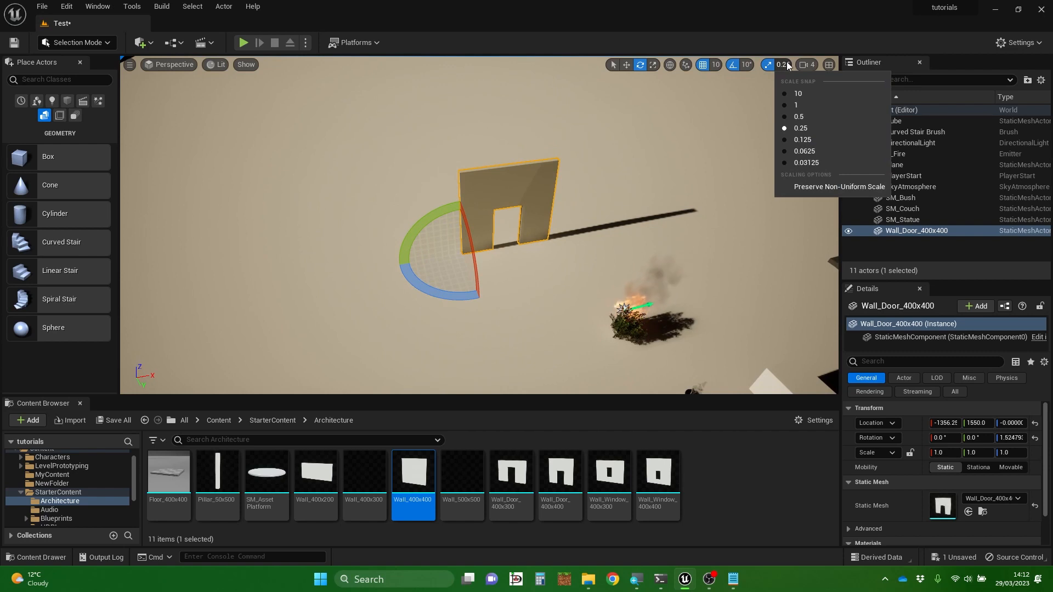
left_click(796, 105)
Try to scale the door wall along X with the Scale tool, and switch back to the Move tool
type("e")
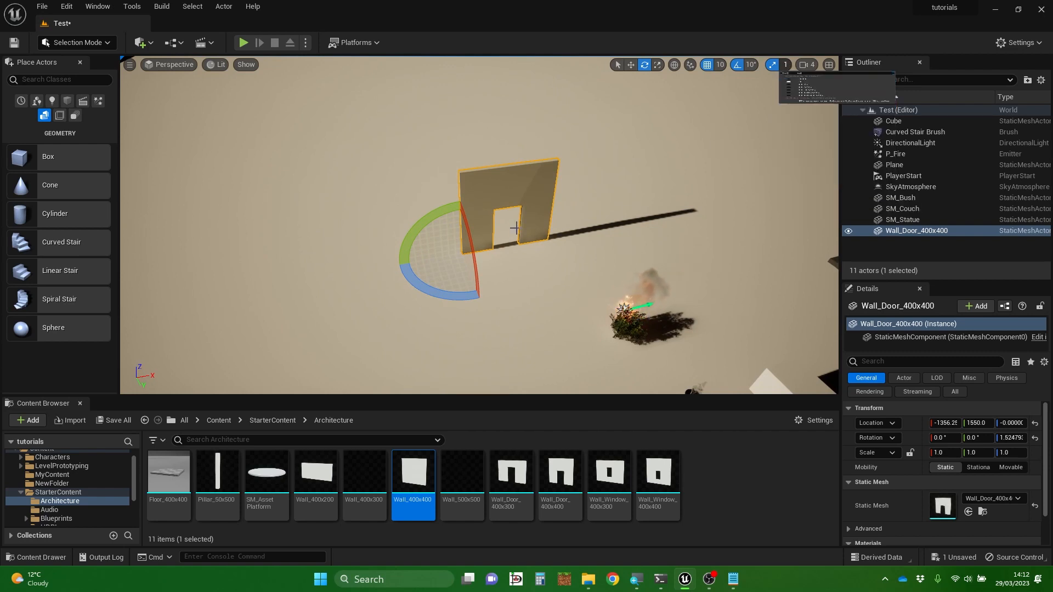
left_click(524, 197)
key("r")
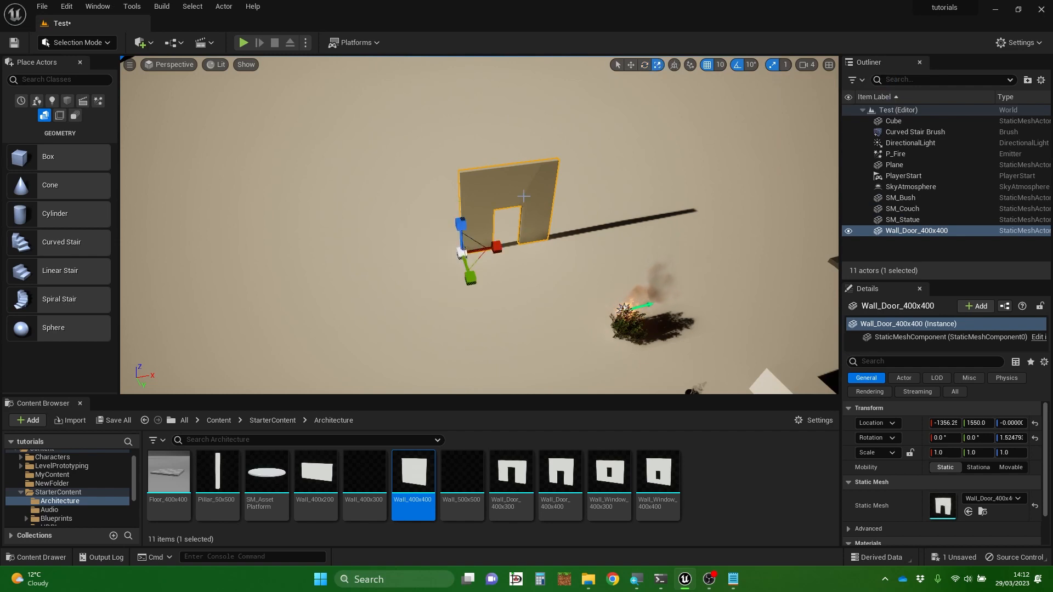
mouse_move(497, 247)
left_mouse_down()
mouse_move(581, 244)
mouse_move(496, 247)
left_mouse_up()
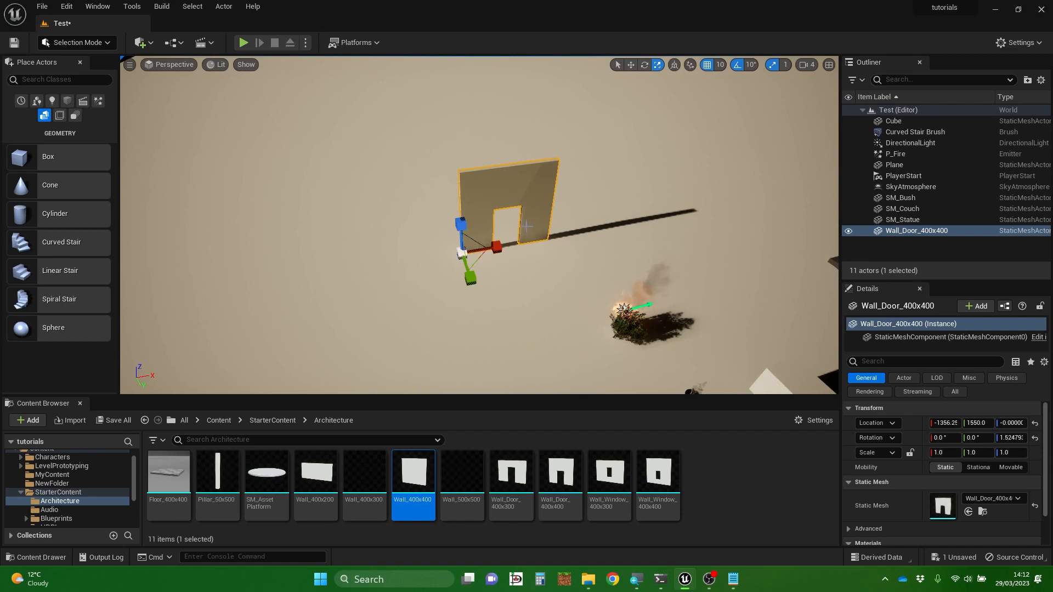
key("w")
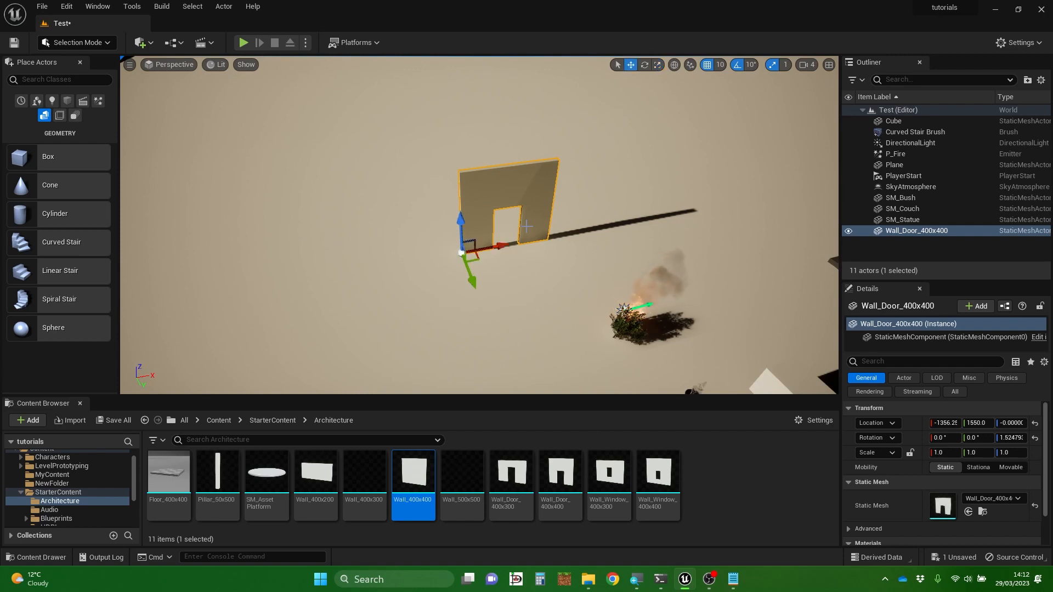
Duplicate the door wall and move the copy along X to about -936 and along Y to 1550, beside the original
right_click_drag(532, 207, 530, 175)
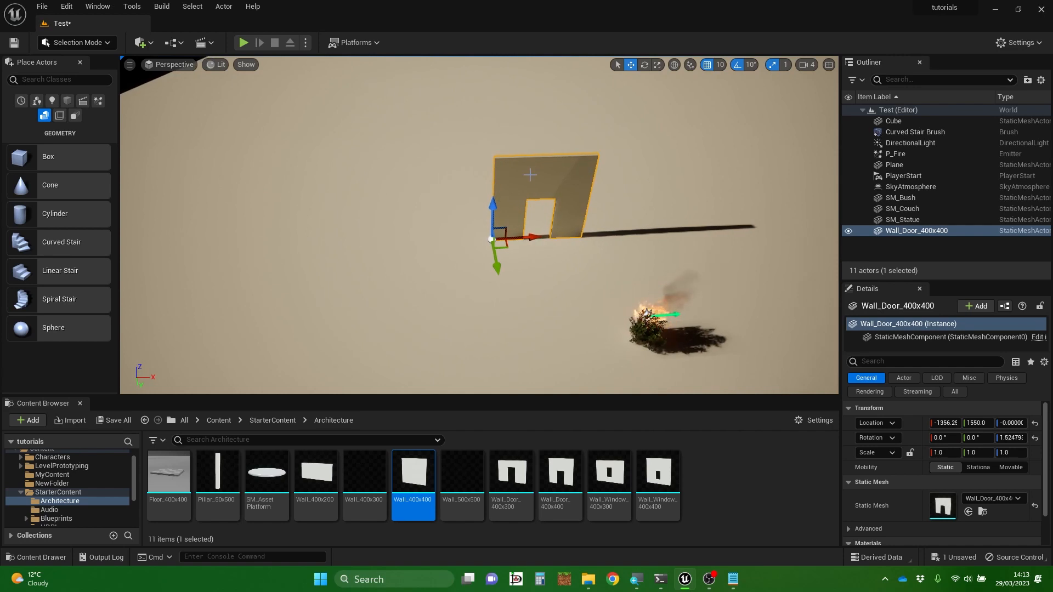
key("ctrl+d")
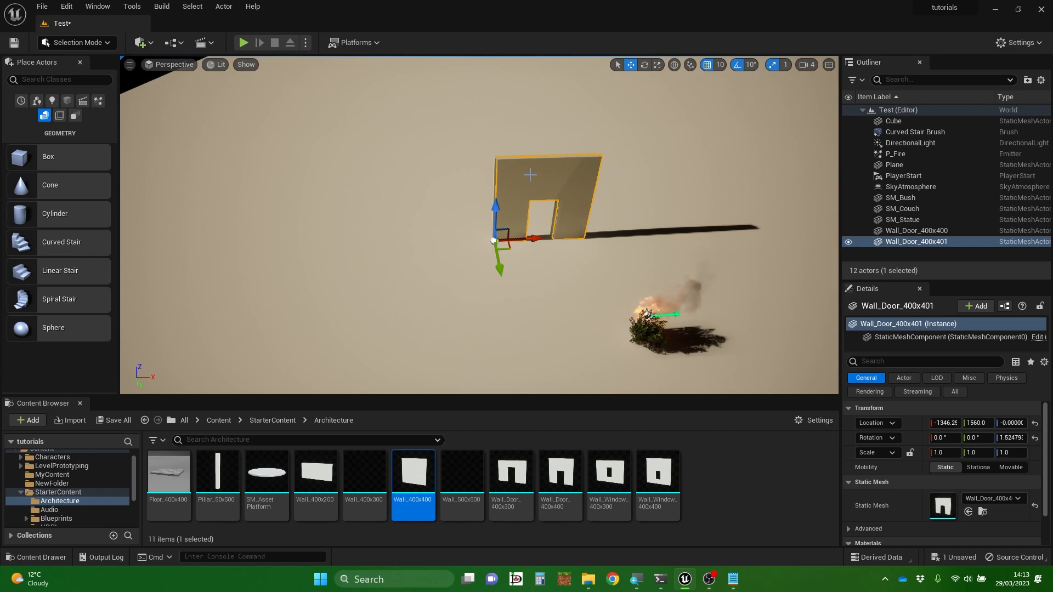
right_click_drag(529, 175, 703, 189)
key("a")
key("w")
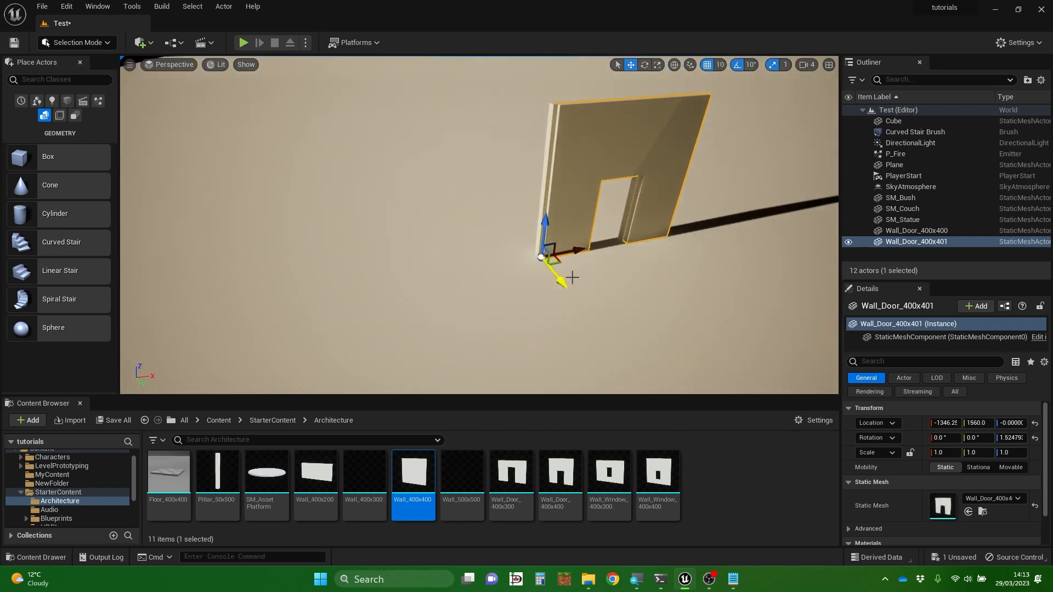
left_click_drag(576, 249, 695, 223)
mouse_move(705, 184)
right_mouse_down()
mouse_move(729, 214)
mouse_move(768, 220)
right_mouse_up()
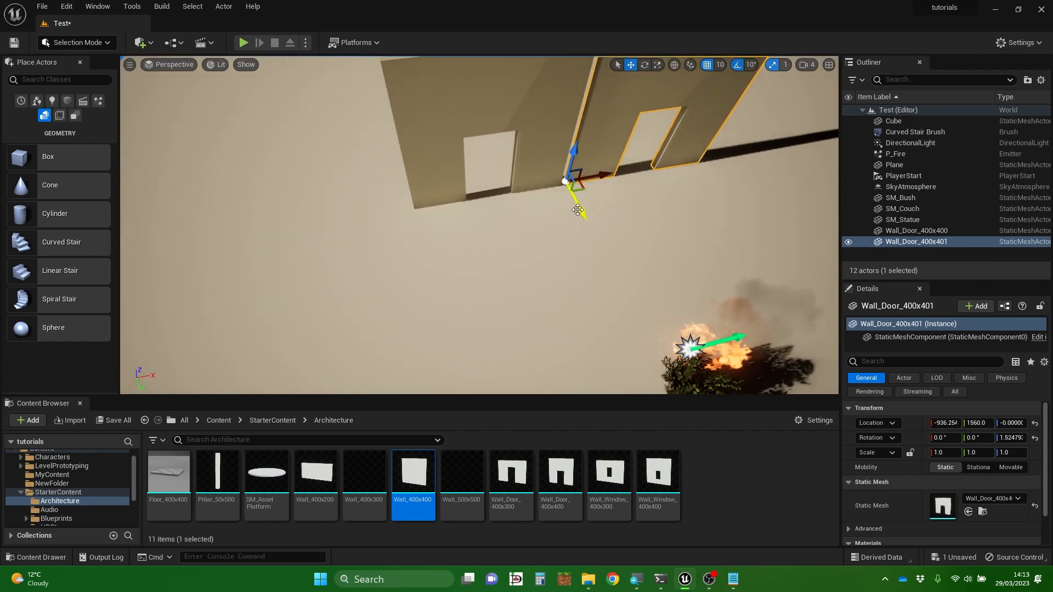
left_click_drag(579, 205, 591, 174)
Extend the row with a third door wall by copying the second one along X to about -546
mouse_move(591, 174)
right_mouse_down()
mouse_move(591, 143)
mouse_move(545, 163)
right_mouse_up()
key("s")
right_click_drag(480, 225, 487, 220)
key("w")
key("d")
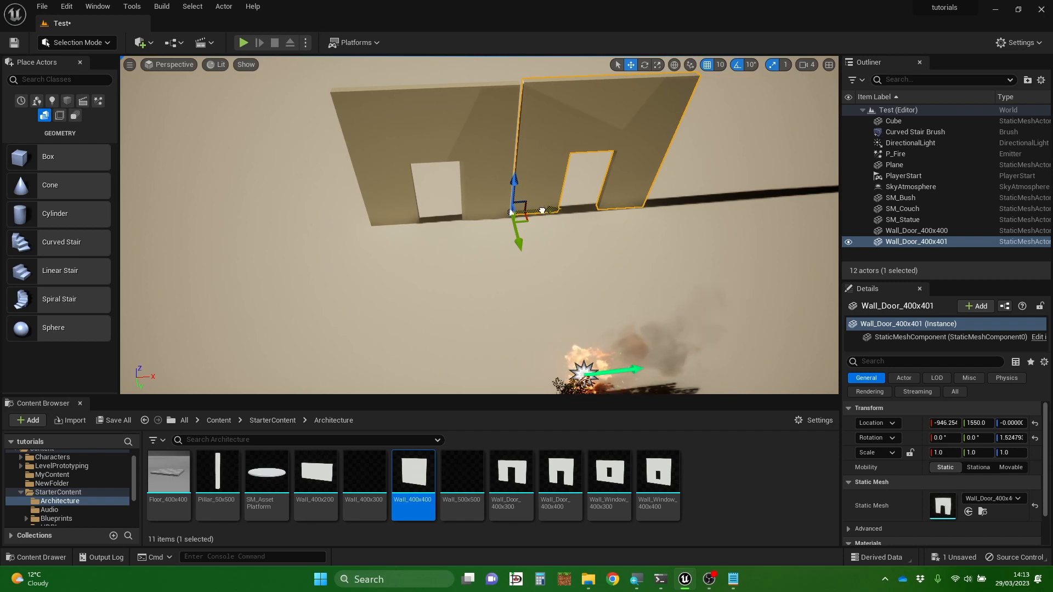
left_click_drag(542, 211, 669, 199, "alt")
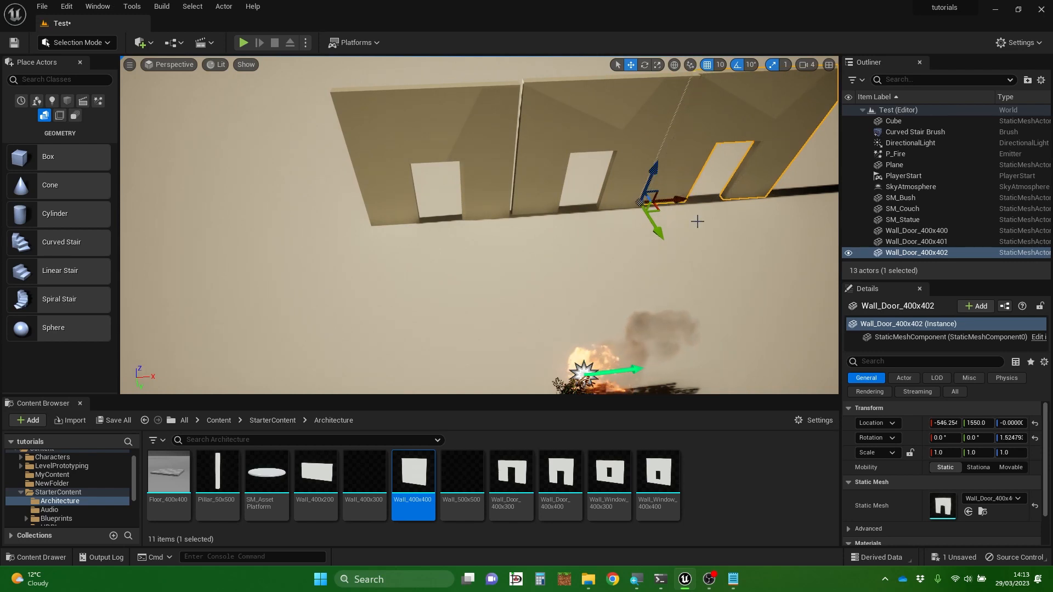
mouse_move(697, 221)
right_mouse_down()
mouse_move(720, 200)
mouse_move(717, 213)
mouse_move(760, 215)
mouse_move(711, 230)
mouse_move(723, 218)
right_mouse_up()
key("s")
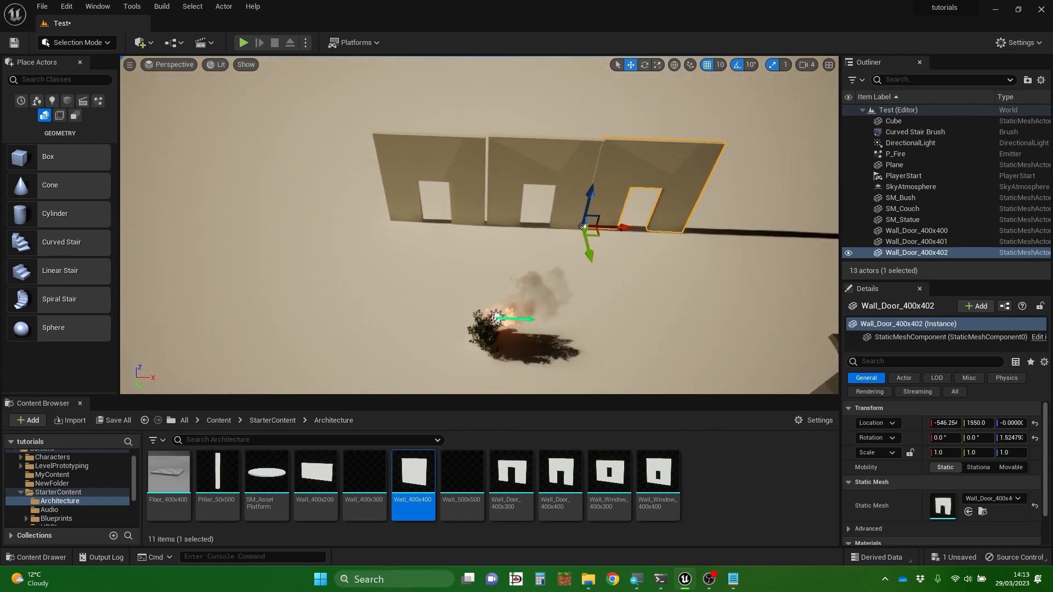
Select all three door walls and copy the whole row along Y to 830
key("a")
right_click_drag(542, 144, 666, 144)
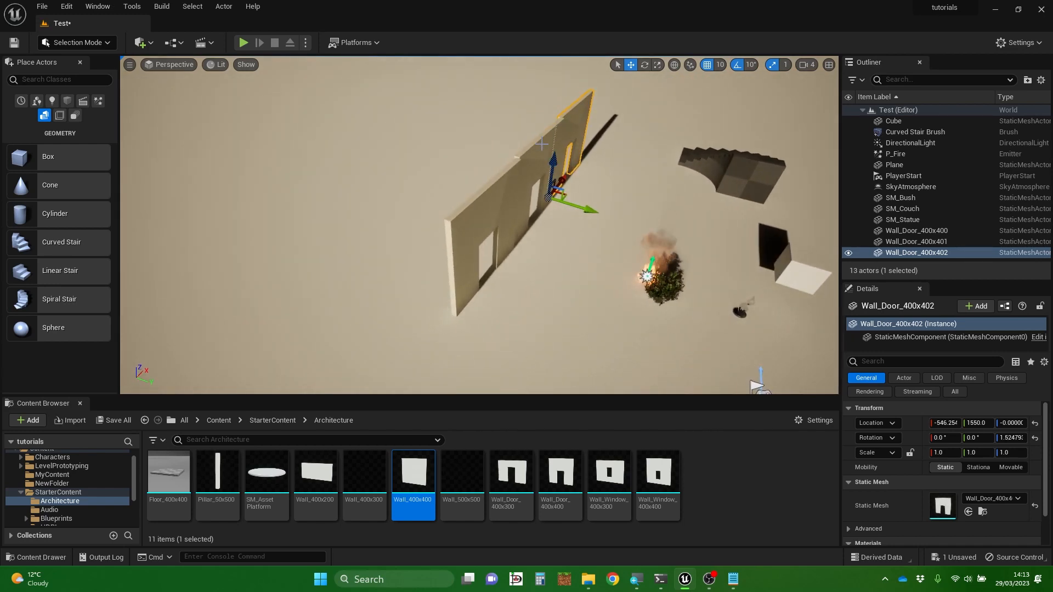
left_click(540, 151, "ctrl")
left_click(506, 208, "ctrl")
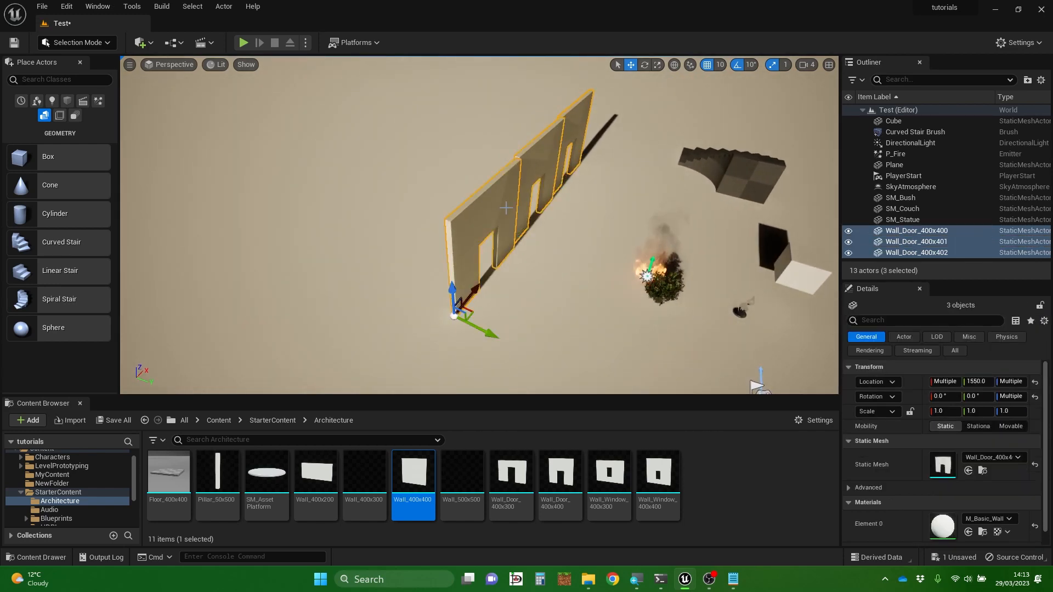
key("a")
right_click_drag(506, 208, 574, 213)
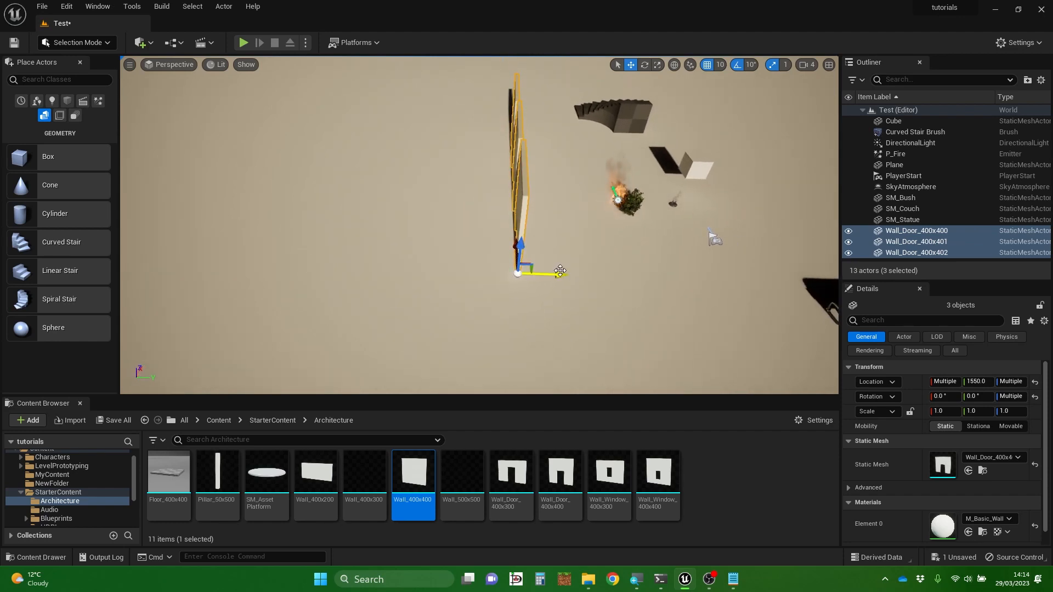
left_click_drag(560, 271, 433, 270, "alt")
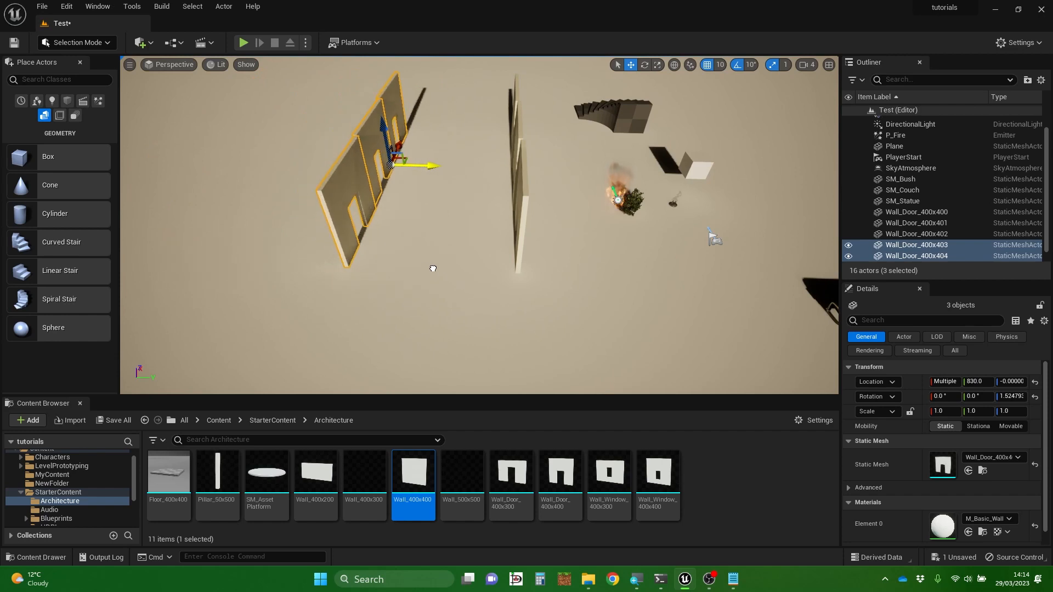
key("s")
right_click_drag(429, 215, 405, 212)
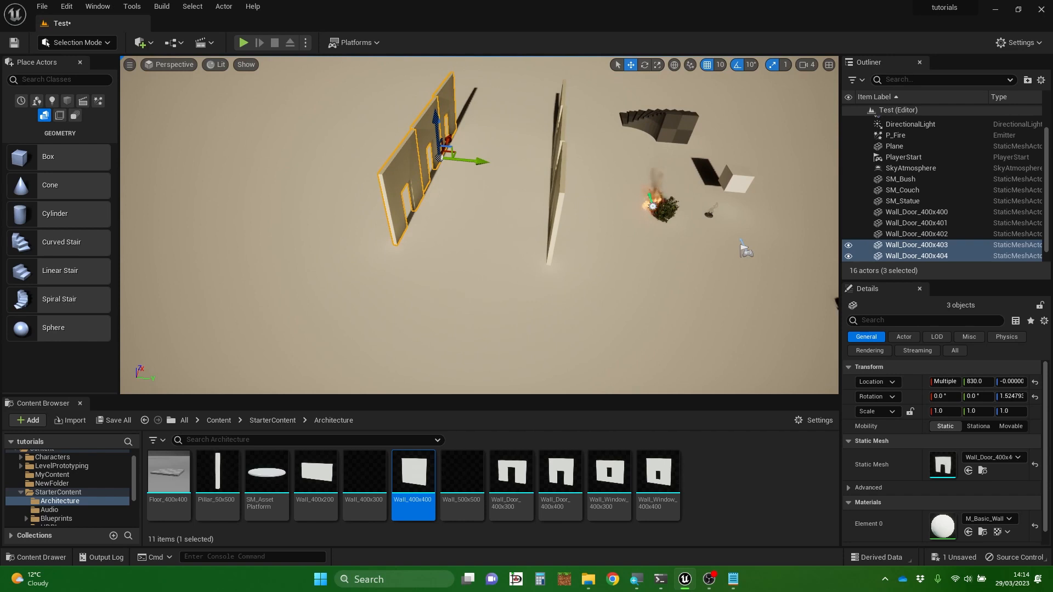
mouse_move(405, 211)
right_mouse_down()
mouse_move(390, 209)
mouse_move(400, 207)
right_mouse_up()
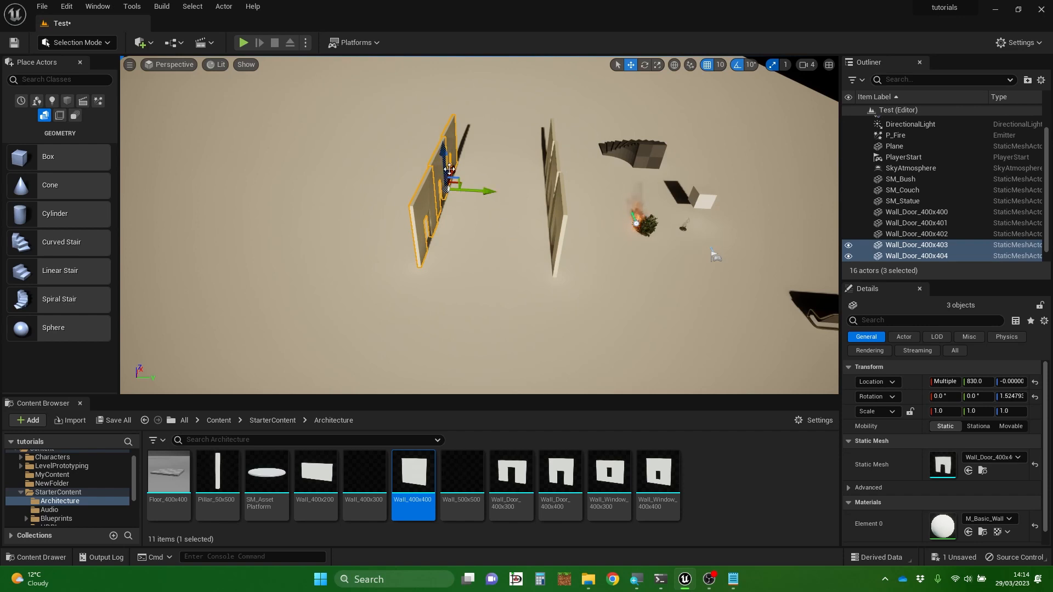
Move the copied wall row along Y to 1120, and on to -100 with the camera following the movement
left_click_drag(486, 194, 525, 209)
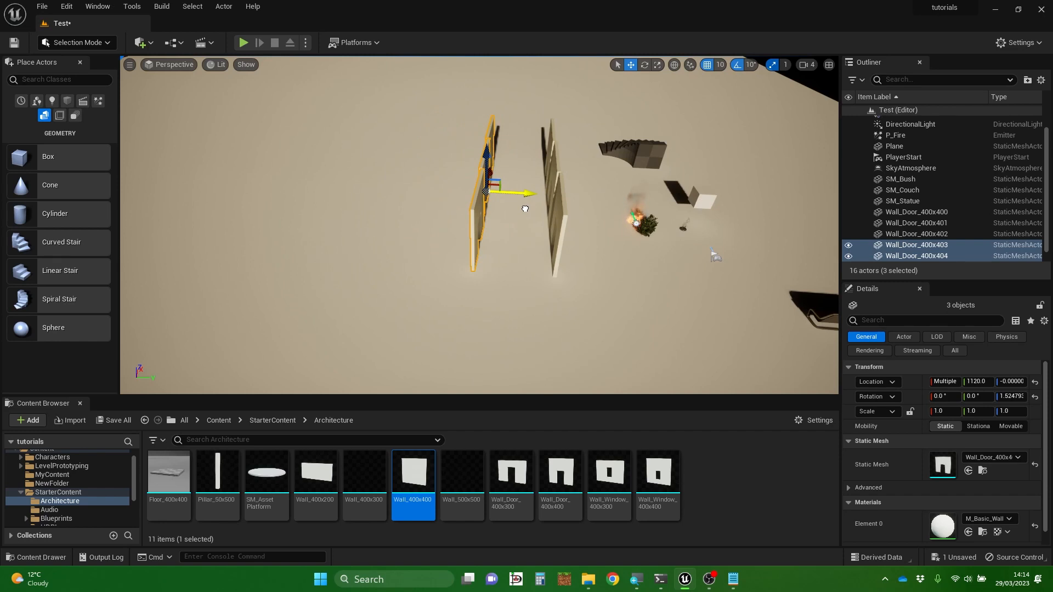
left_click_drag(518, 193, 455, 193, "shift")
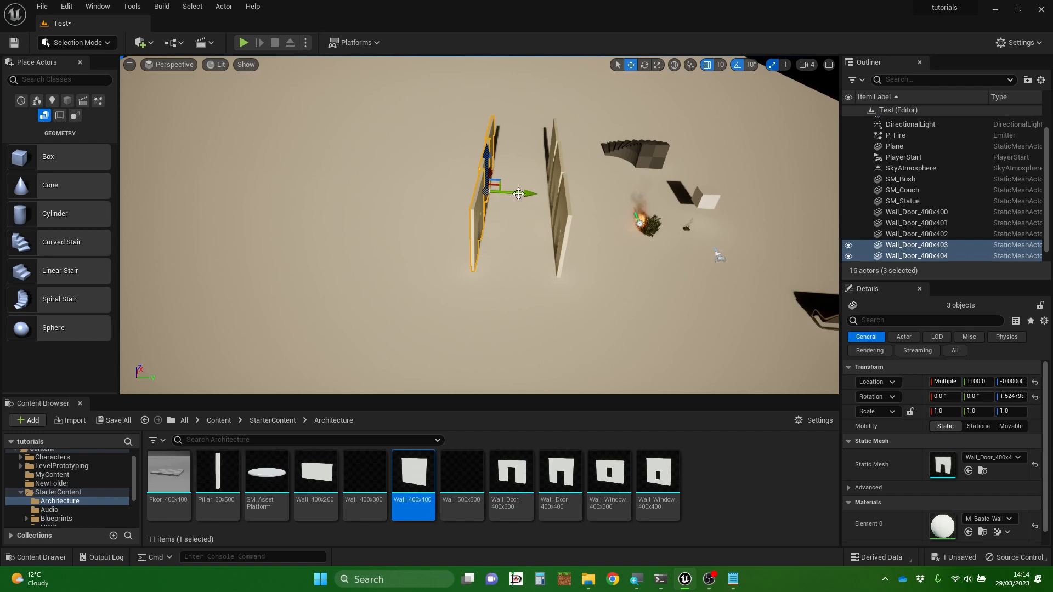
left_click_drag(519, 194, 327, 192, "shift")
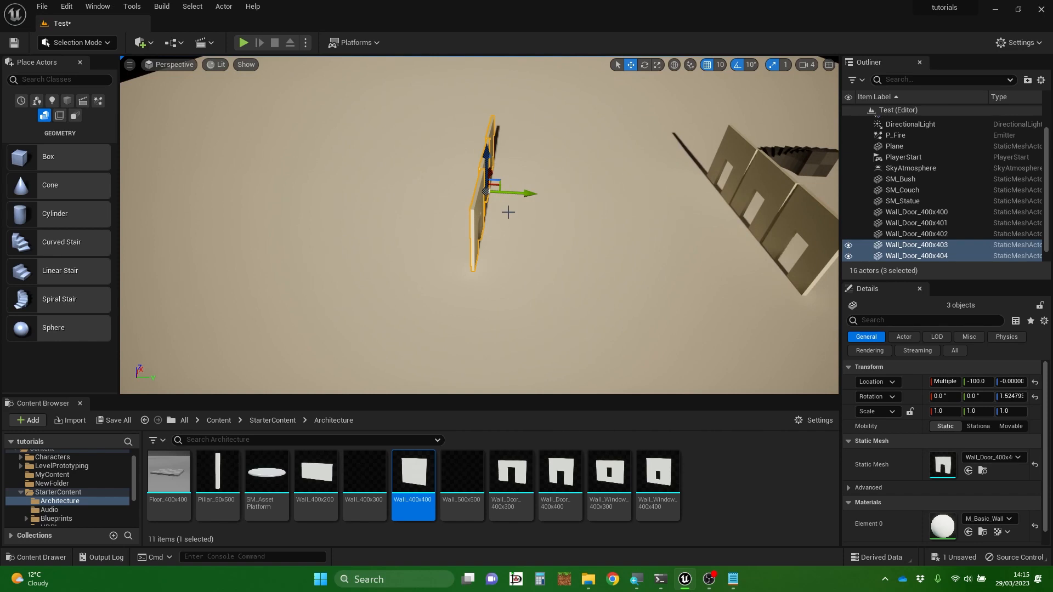
Rotate the copied row of door walls 70° around Z with the Rotate tool
key("e")
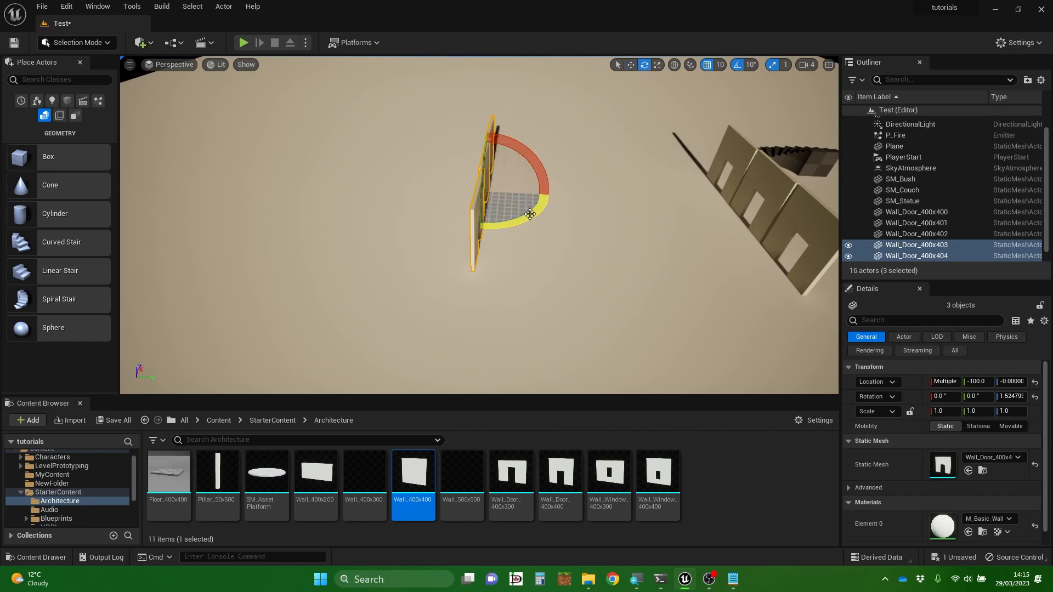
left_click_drag(539, 207, 545, 185)
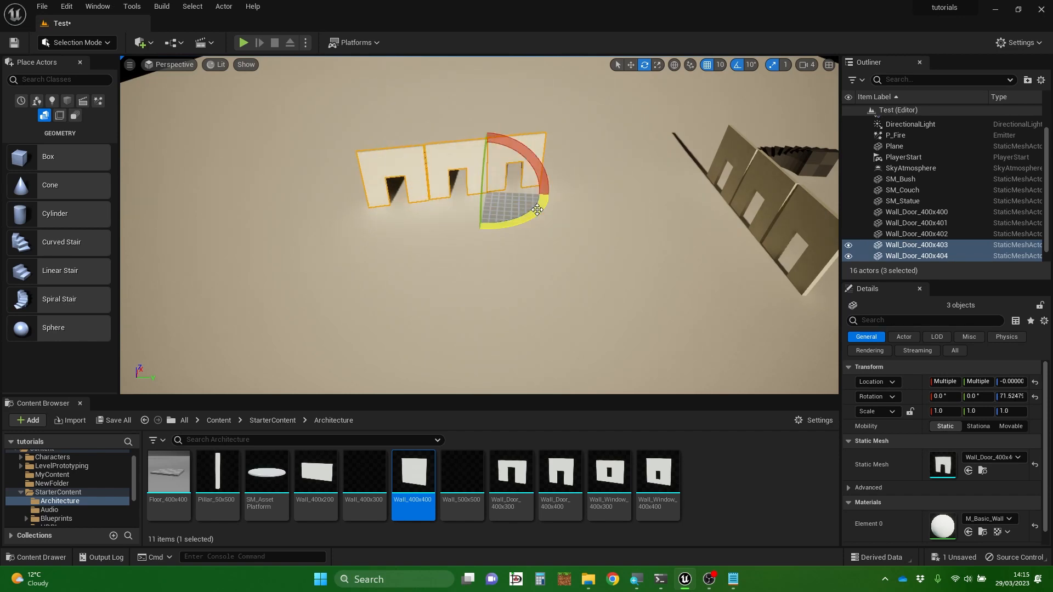
right_click_drag(529, 256, 529, 220)
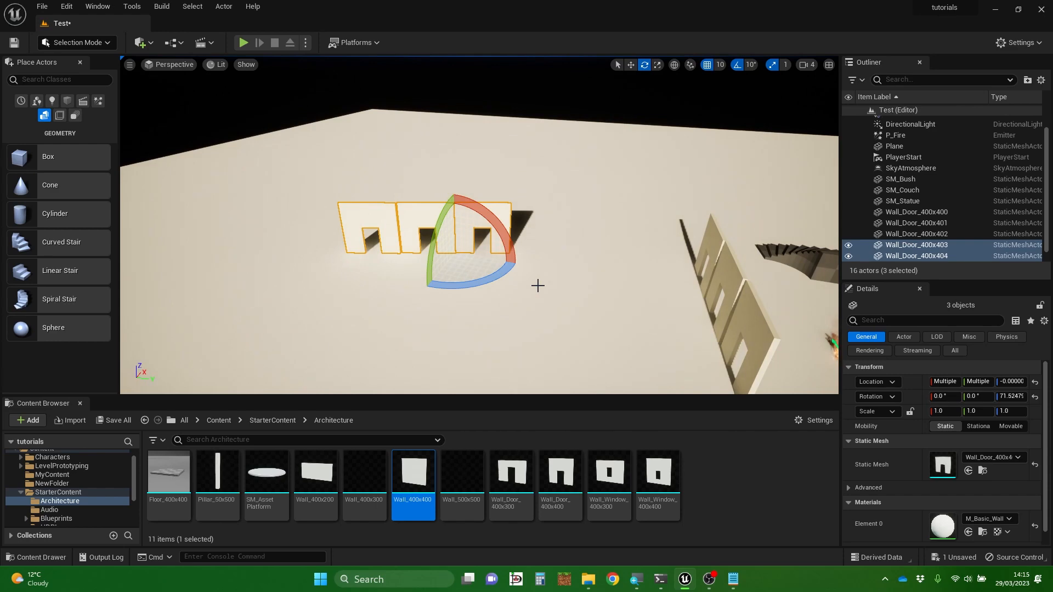
right_click_drag(553, 284, 598, 288)
key("w")
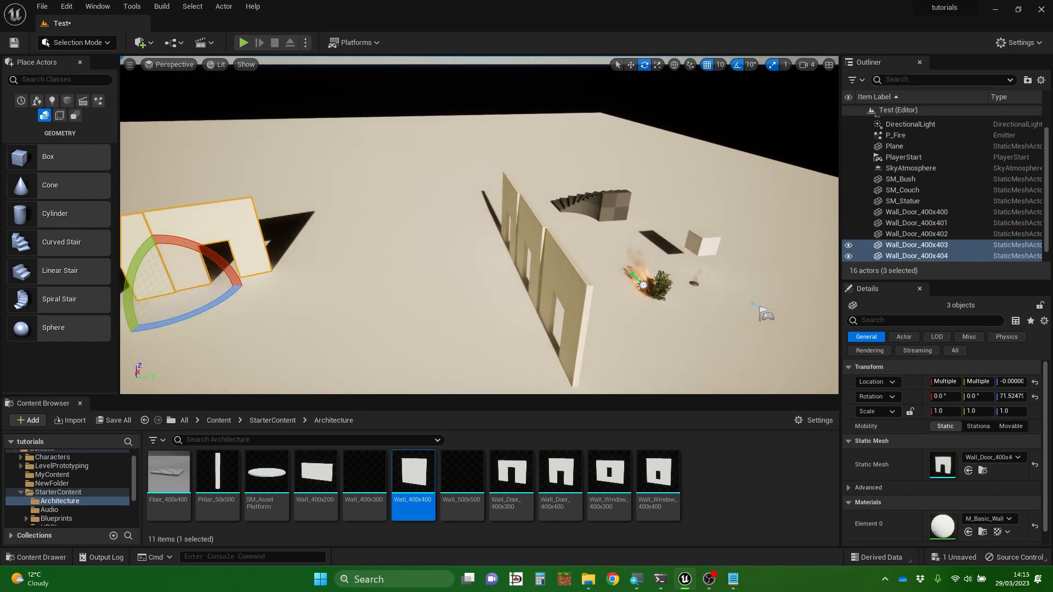
Move the original door wall to X about -1696, raised 140 units, and snap it down onto the floor
left_click(592, 291)
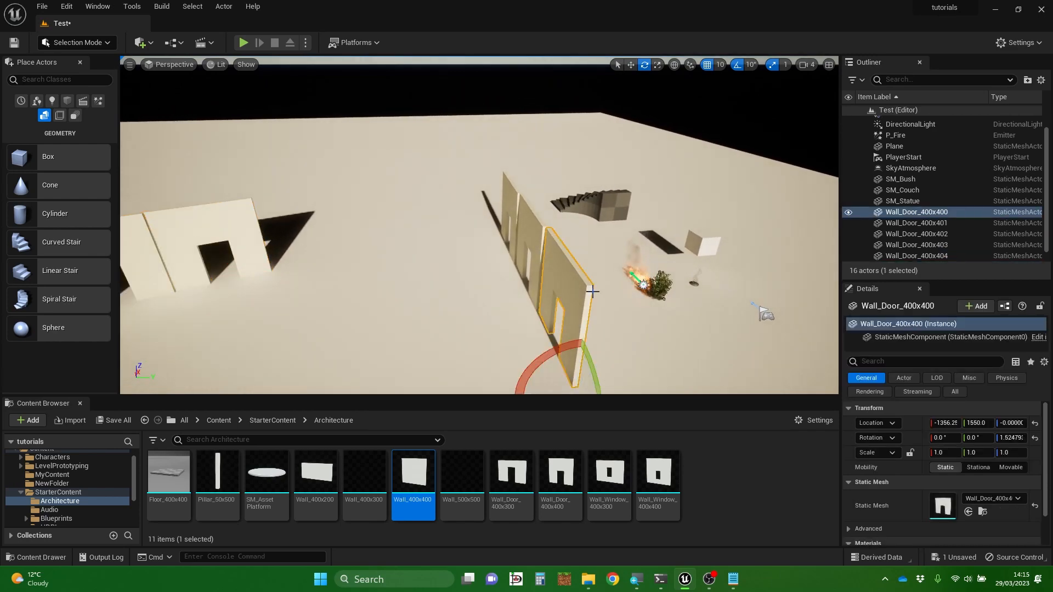
right_click_drag(593, 292, 602, 318)
key("w")
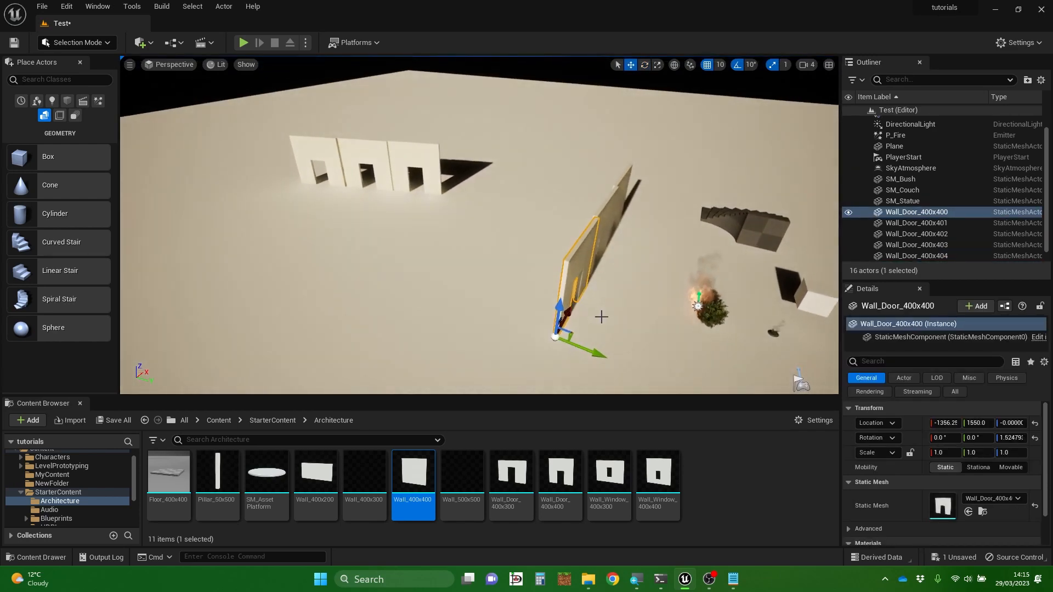
left_click_drag(559, 313, 560, 286)
right_click_drag(603, 261, 581, 277)
key("d")
left_click_drag(550, 255, 461, 272)
right_click_drag(562, 290, 549, 299)
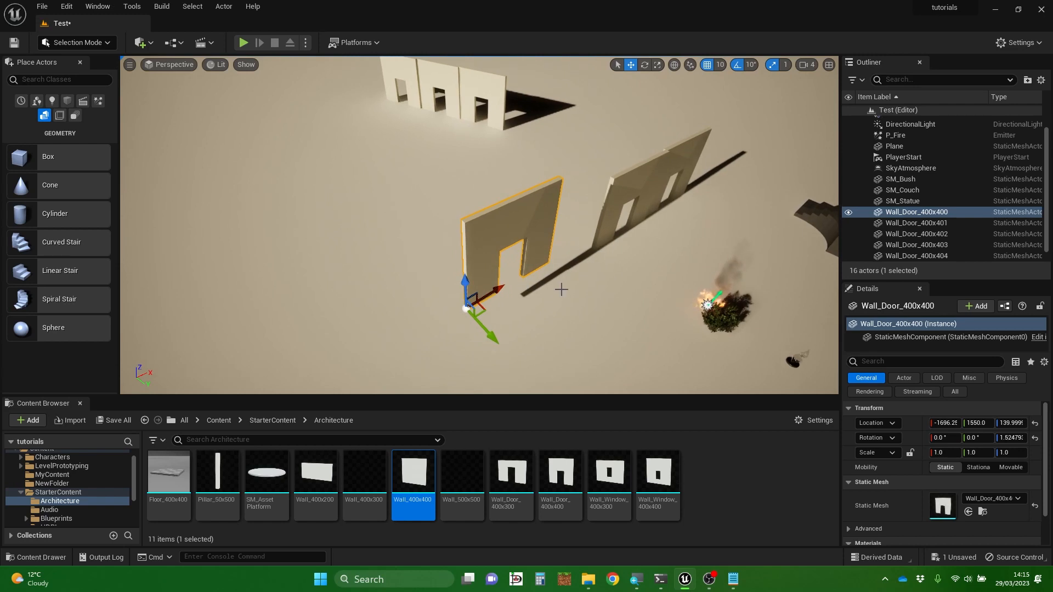
key("End")
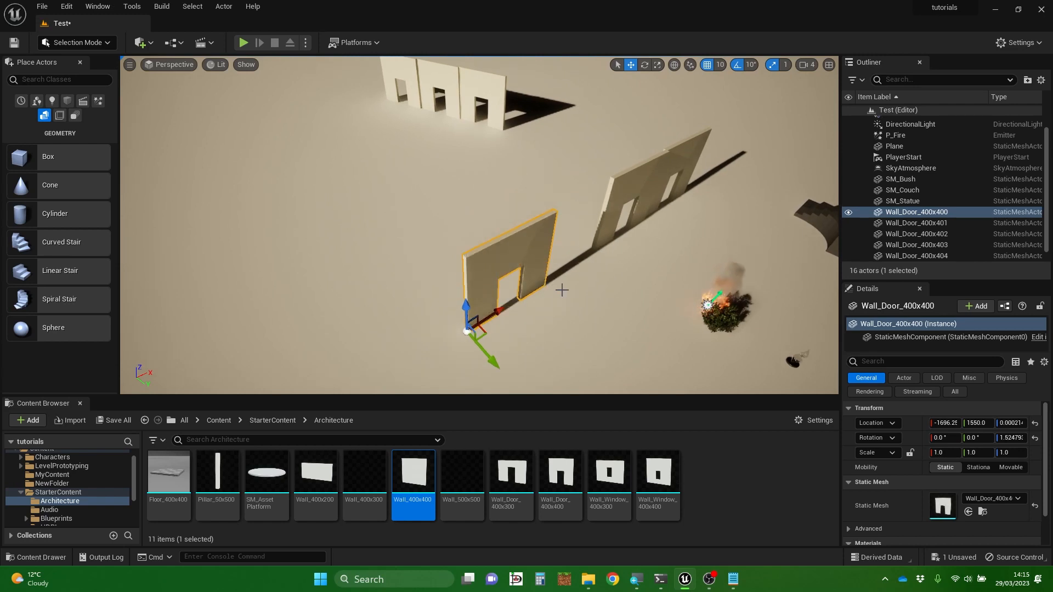
Move the separated door wall beside the couch at X about -1596, Y 2840, and undo raising it to Z 170
right_click_drag(562, 290, 489, 268)
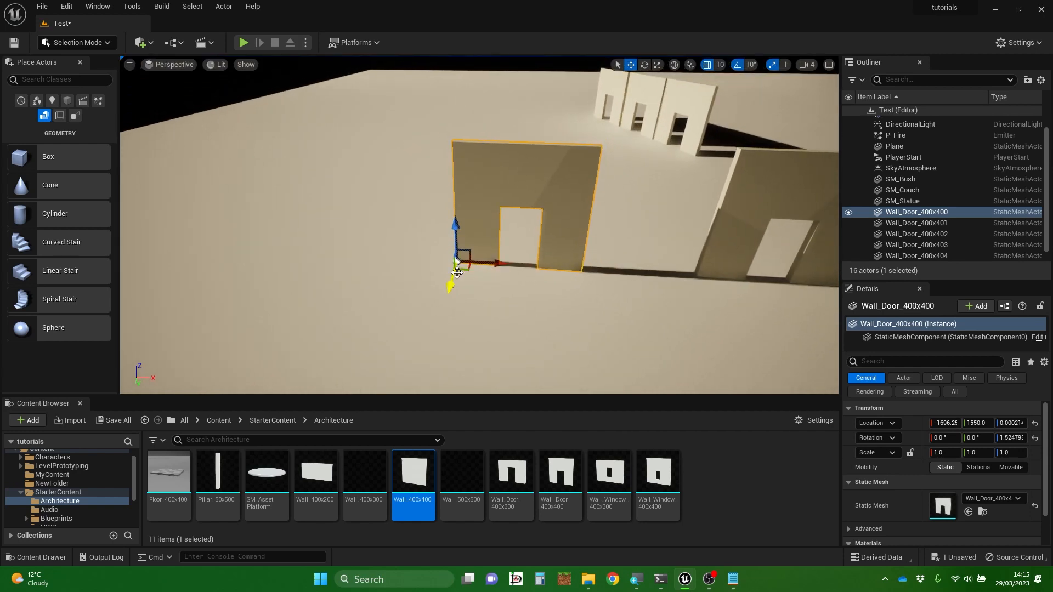
left_click_drag(457, 273, 427, 321)
right_click_drag(485, 319, 522, 247)
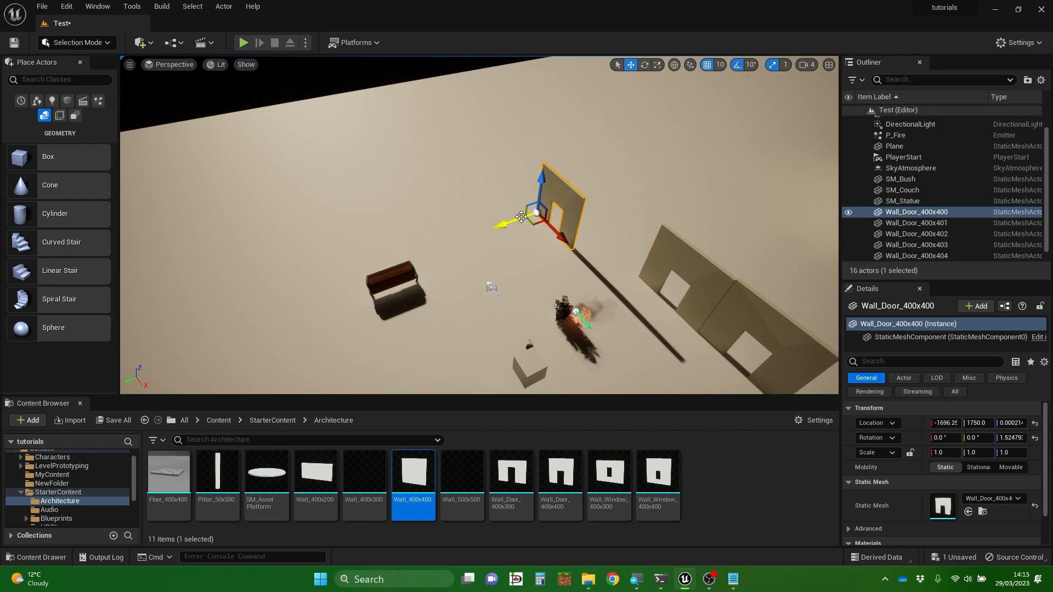
left_click_drag(518, 231, 363, 281)
right_click_drag(367, 291, 472, 299)
right_click_drag(287, 334, 341, 310)
left_click_drag(386, 309, 414, 216)
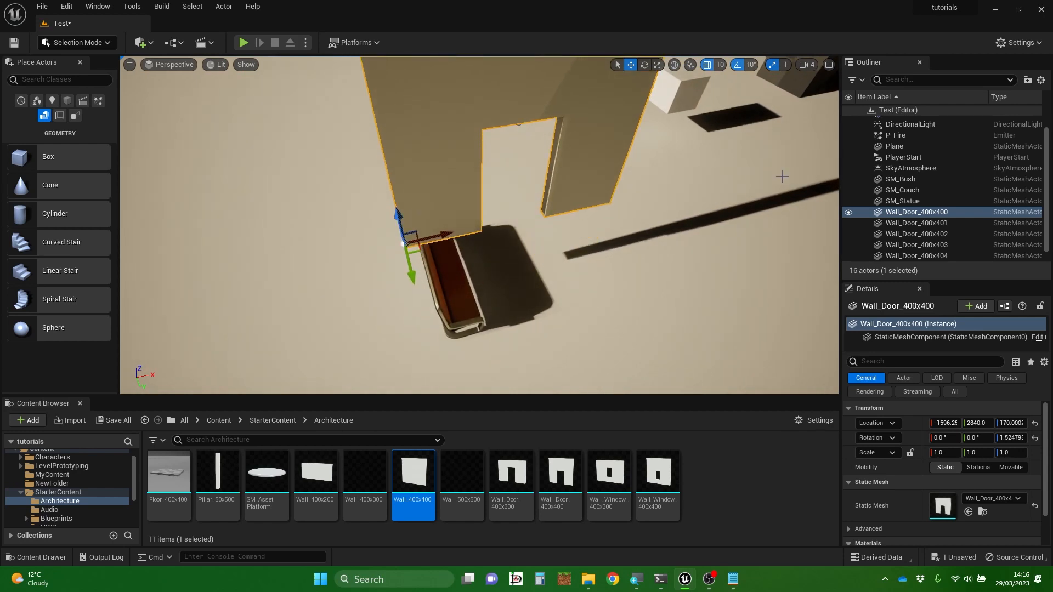
key("ctrl+z")
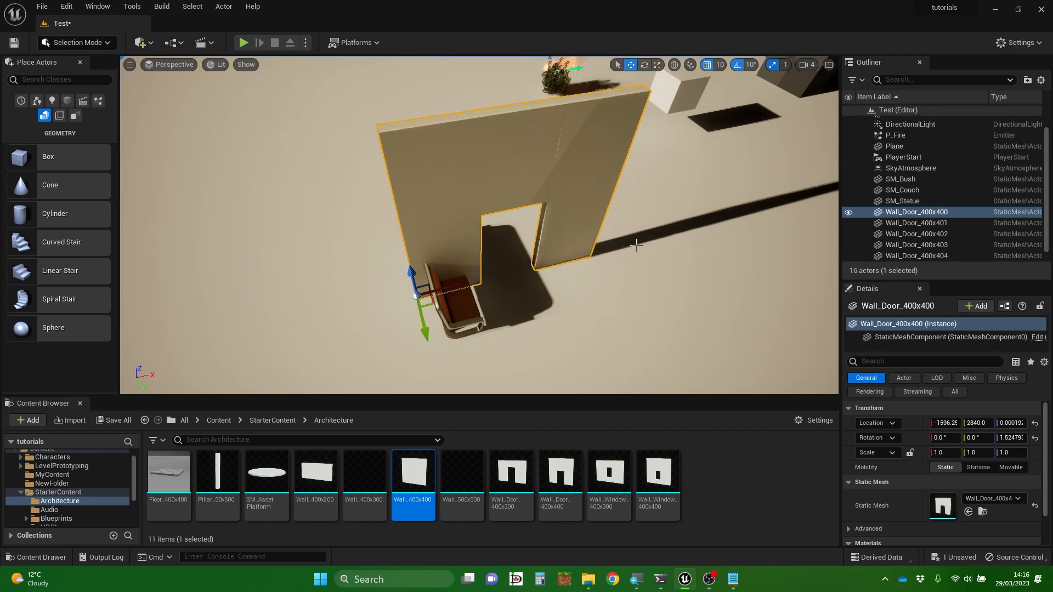
Move the end door wall of the remaining pair to Y 1560 and X about -686 so it overlaps its neighbour
mouse_move(608, 275)
right_mouse_down()
mouse_move(757, 290)
mouse_move(812, 272)
mouse_move(615, 276)
mouse_move(636, 283)
mouse_move(658, 262)
mouse_move(654, 278)
mouse_move(602, 275)
right_mouse_up()
key("a")
key("d")
key("s")
key("e")
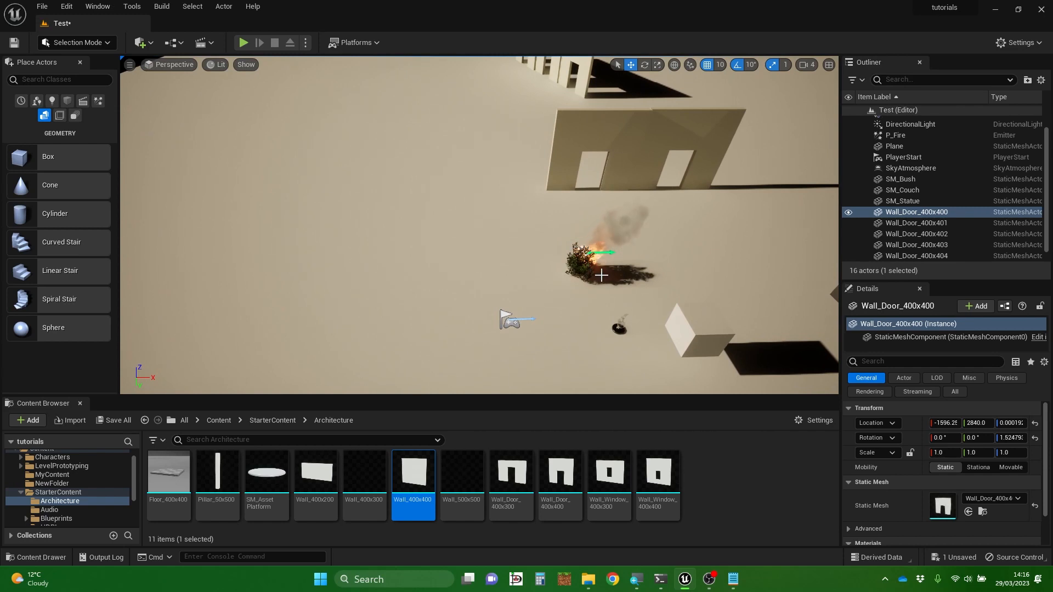
right_click_drag(602, 217, 534, 267)
key("w")
left_click(533, 267)
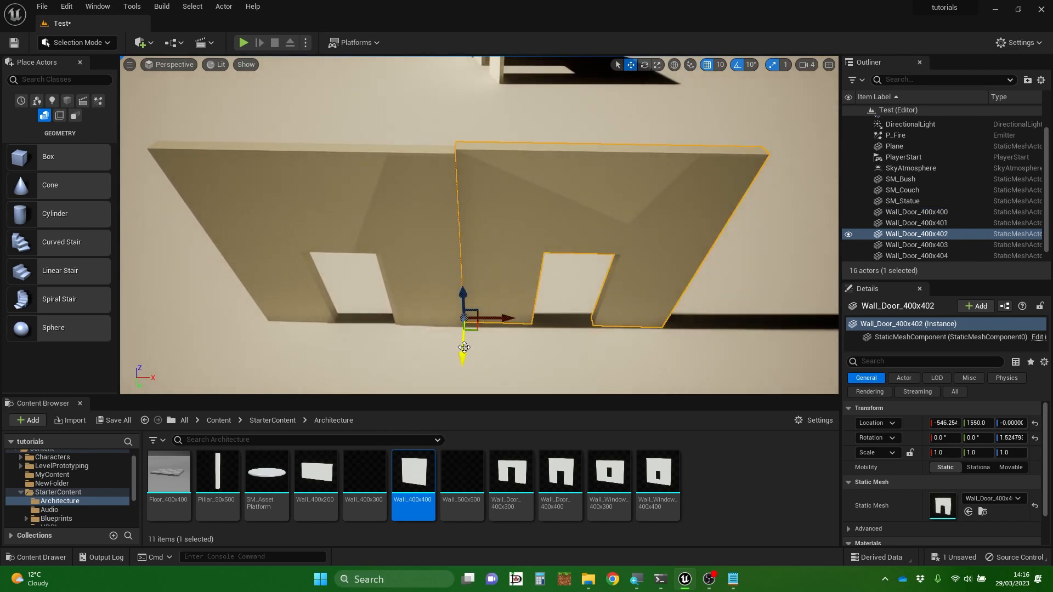
left_click_drag(463, 349, 462, 354)
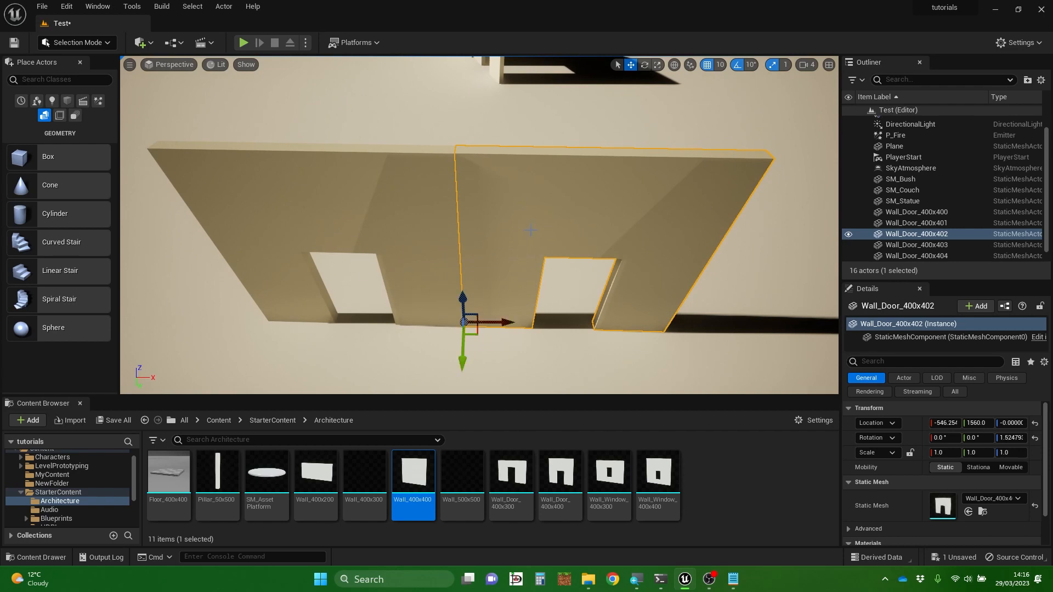
left_click_drag(506, 321, 439, 323)
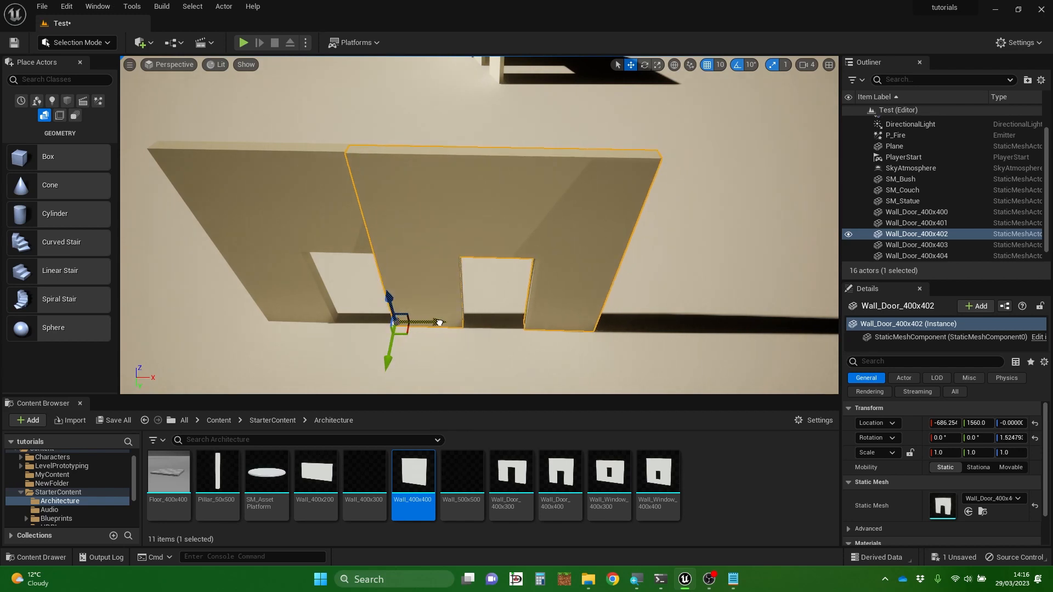
Assign the M_Brick_Hewn_Stone material to the selected door wall's Element 0 slot
mouse_move(459, 348)
right_mouse_down()
mouse_move(521, 343)
mouse_move(384, 345)
mouse_move(395, 356)
mouse_move(482, 335)
mouse_move(472, 335)
right_mouse_up()
key("w")
key("s")
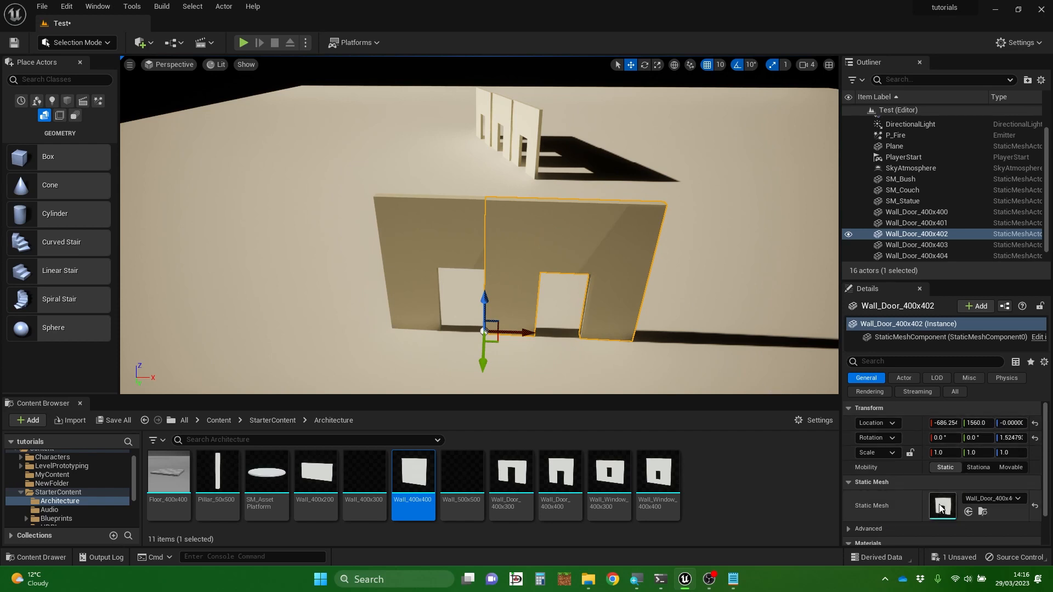
scroll(941, 507, "down", 2)
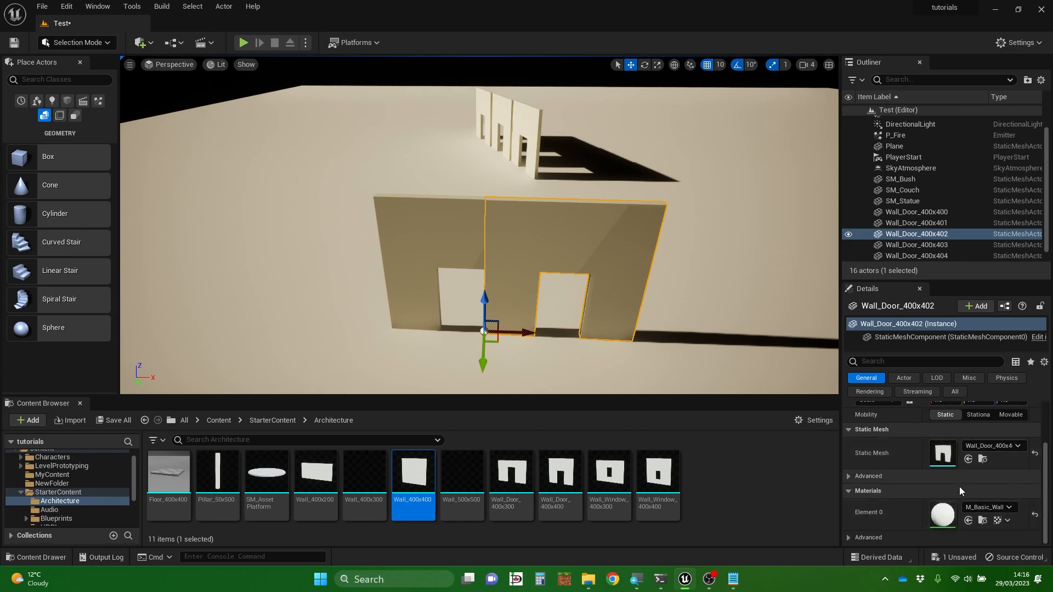
left_click(1009, 509)
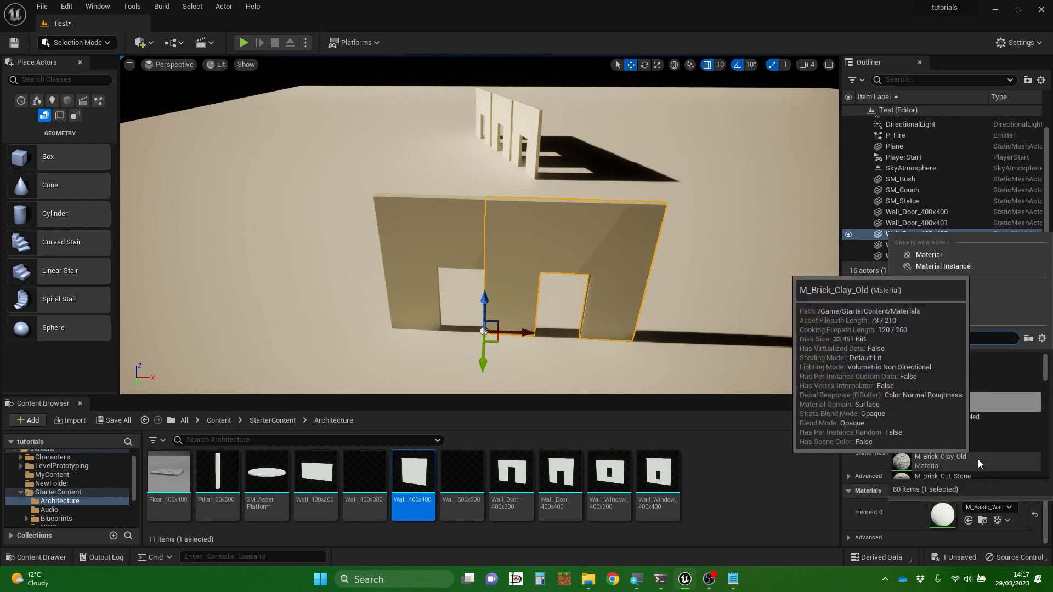
scroll(971, 419, "down", 2)
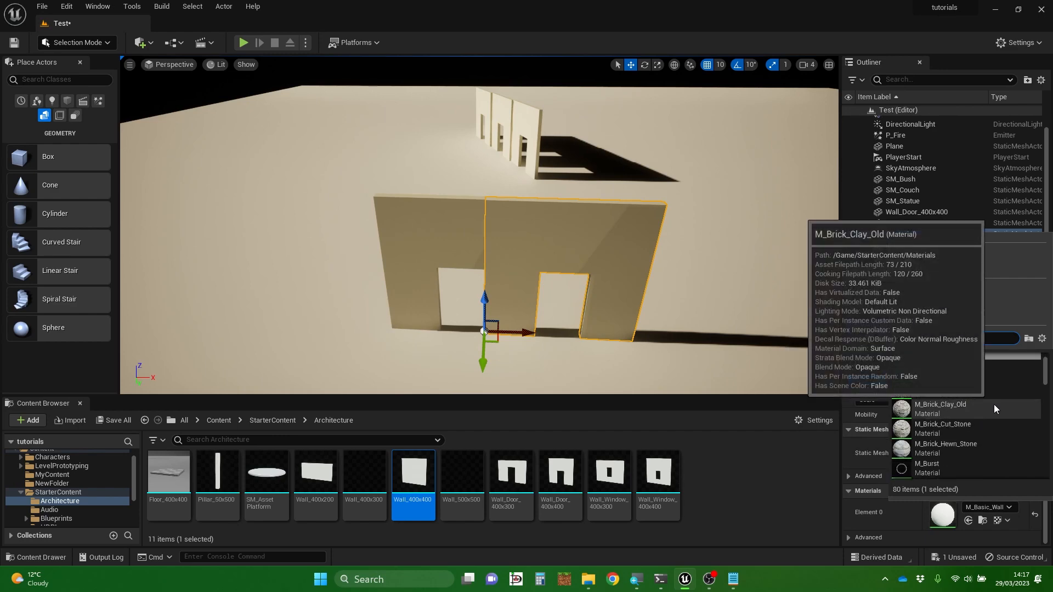
left_click(950, 442)
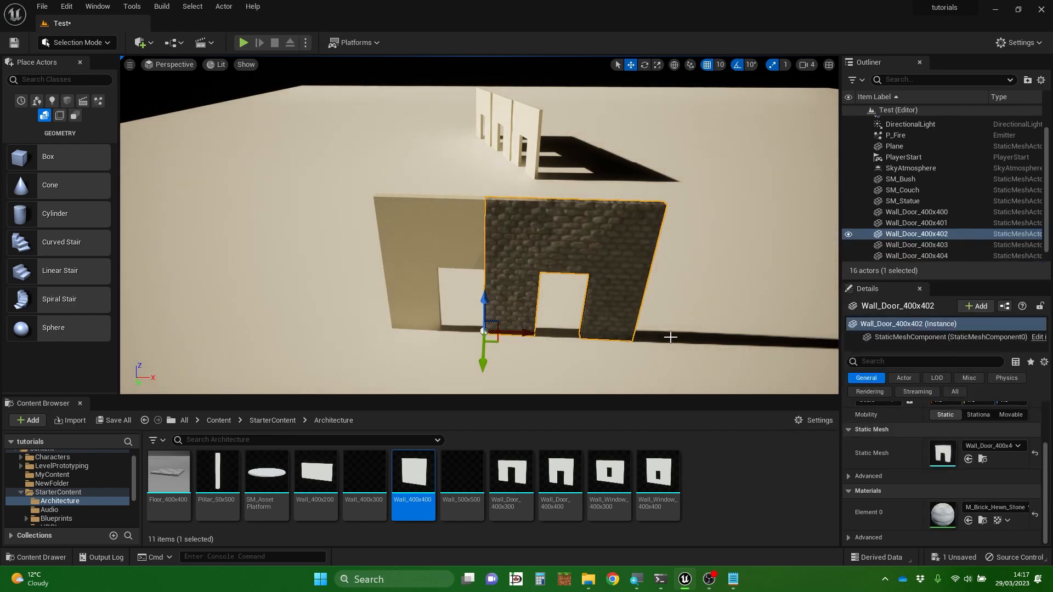
Examine the hewn stone door wall and its seam with the plain door wall from several distances
key("w")
right_click_drag(479, 225, 519, 222)
key("s")
key("a")
key("w")
key("s")
key("w")
key("d")
key("a")
key("s")
key("w")
key("s")
key("s")
key("w")
key("s")
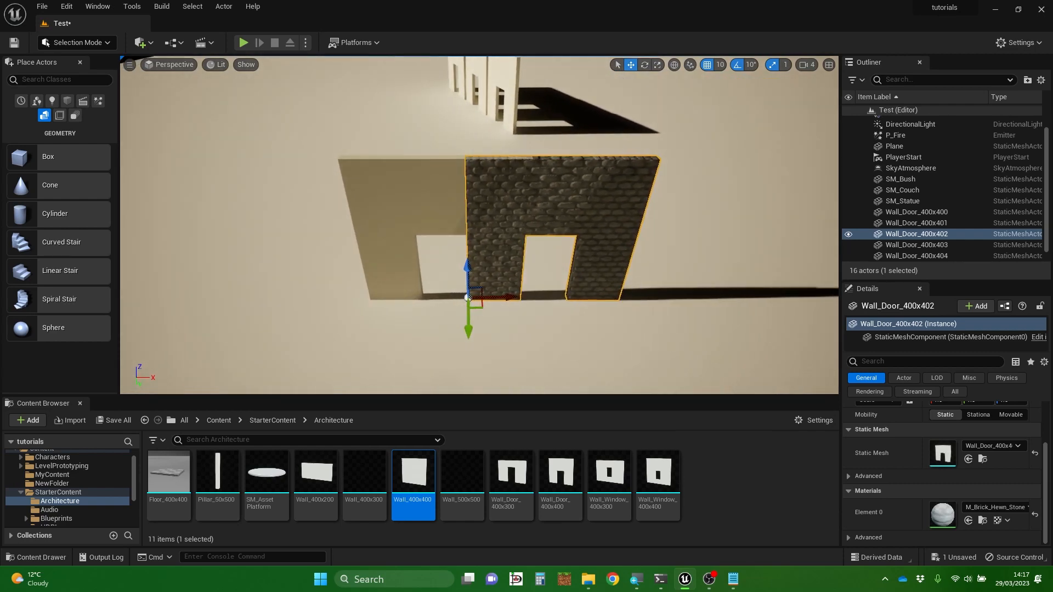
Play the level, walk the character up to the stone and plain door walls, and end the session
left_click(244, 43)
left_click(565, 233)
key("w")
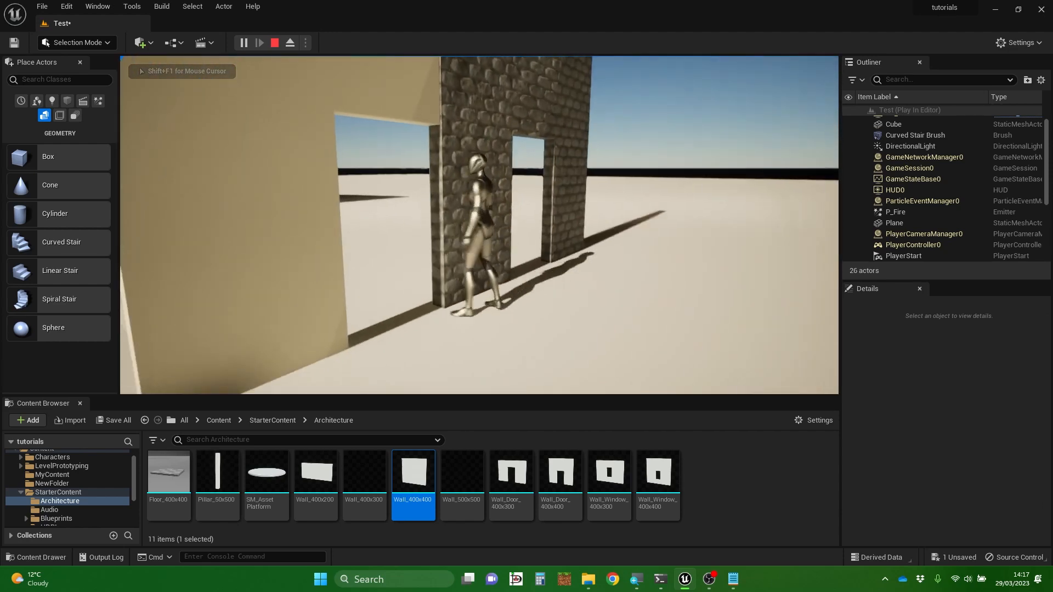
key("s")
key("Escape")
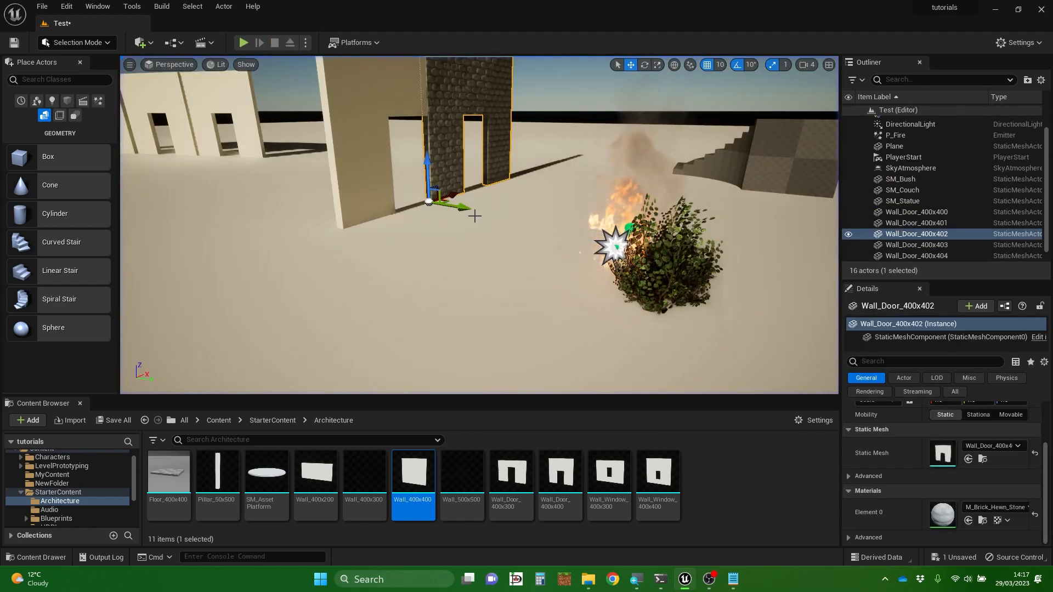
Set the stone door wall's location to X 0, Y 1550, Z 0
right_click_drag(450, 272, 406, 290)
right_click_drag(475, 217, 464, 255)
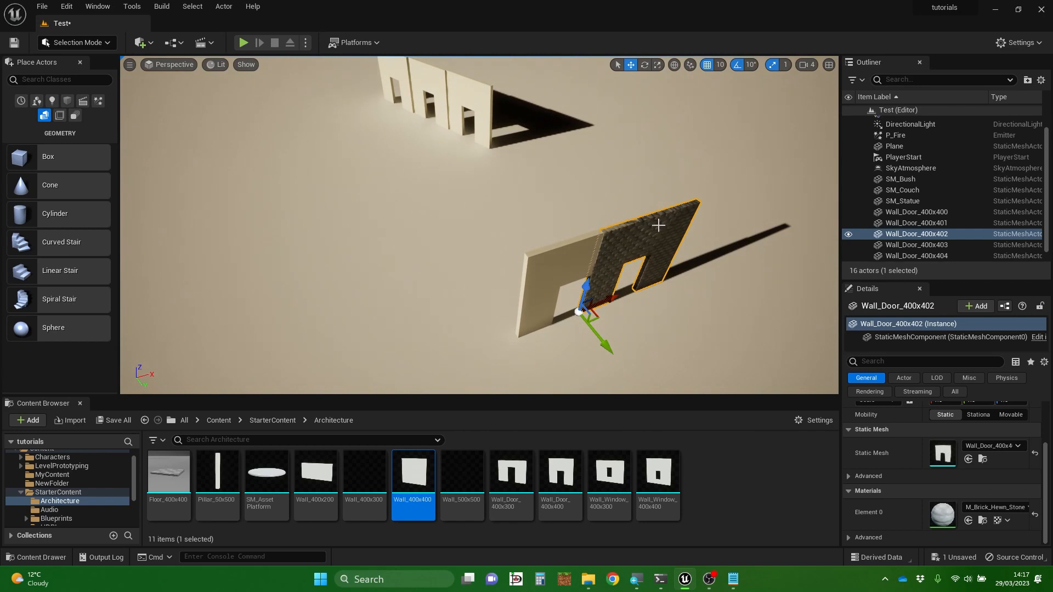
key("d")
right_click_drag(662, 233, 646, 240)
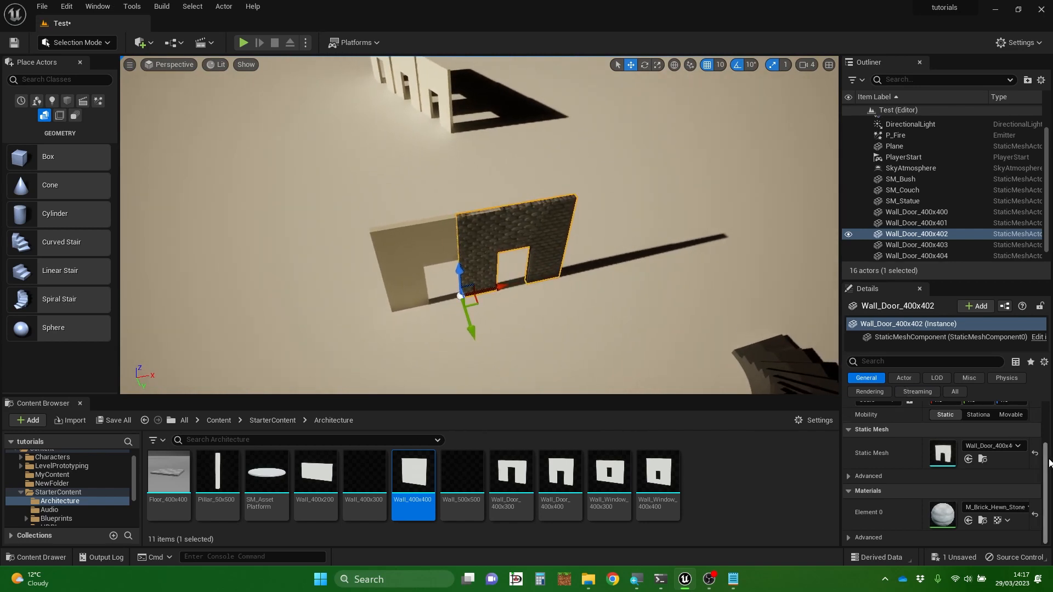
left_click_drag(1046, 474, 1049, 398)
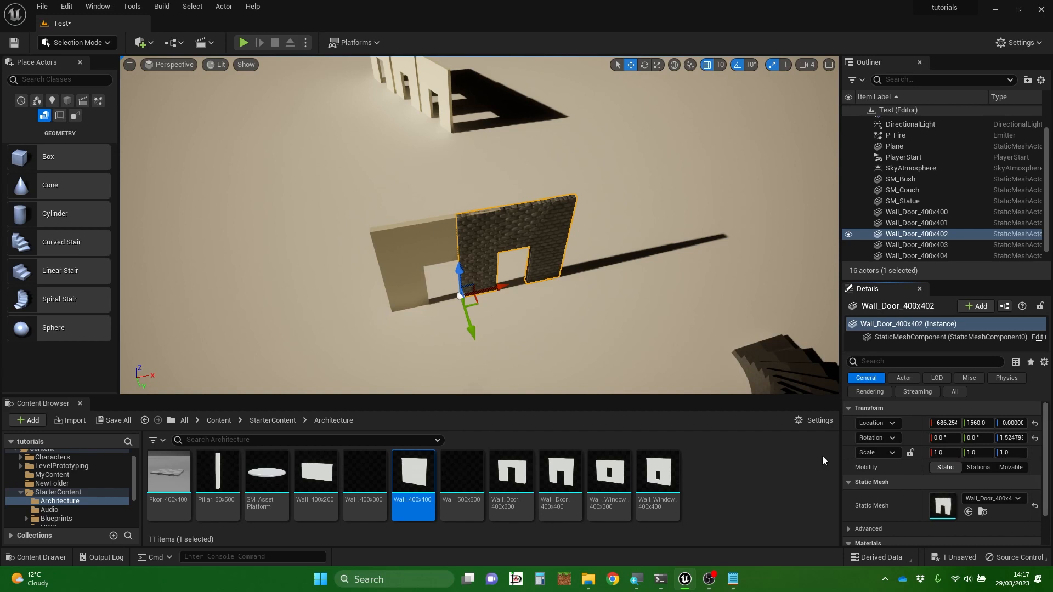
left_click(945, 423)
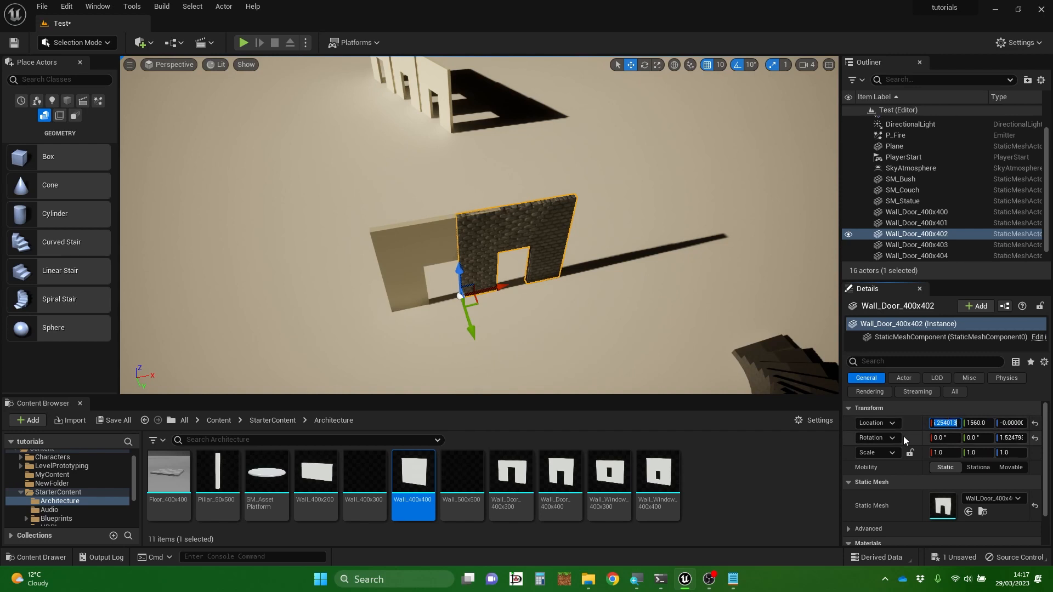
type("0")
key("Return")
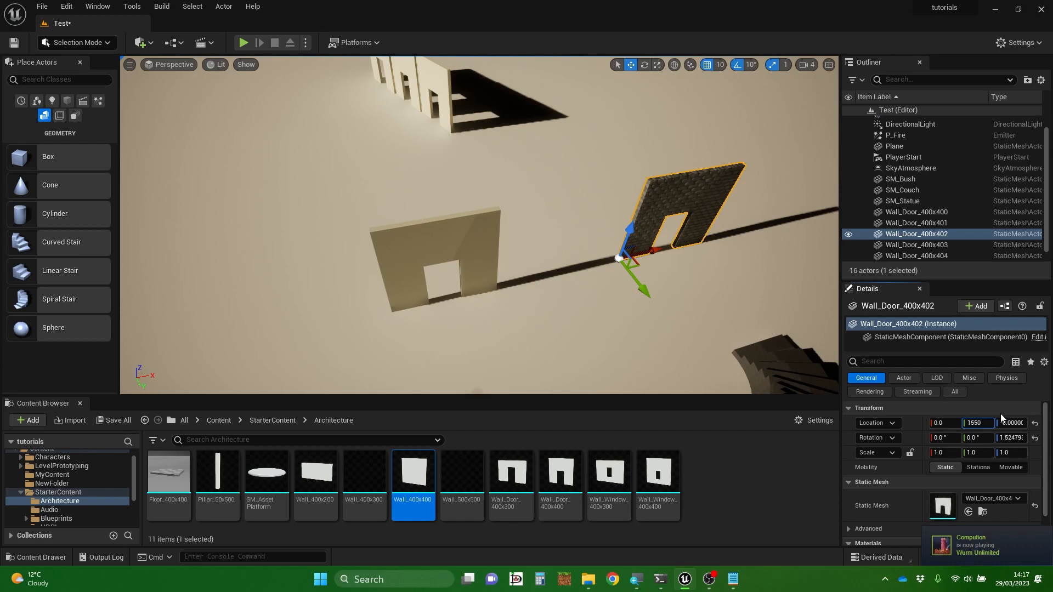
left_click(1014, 428)
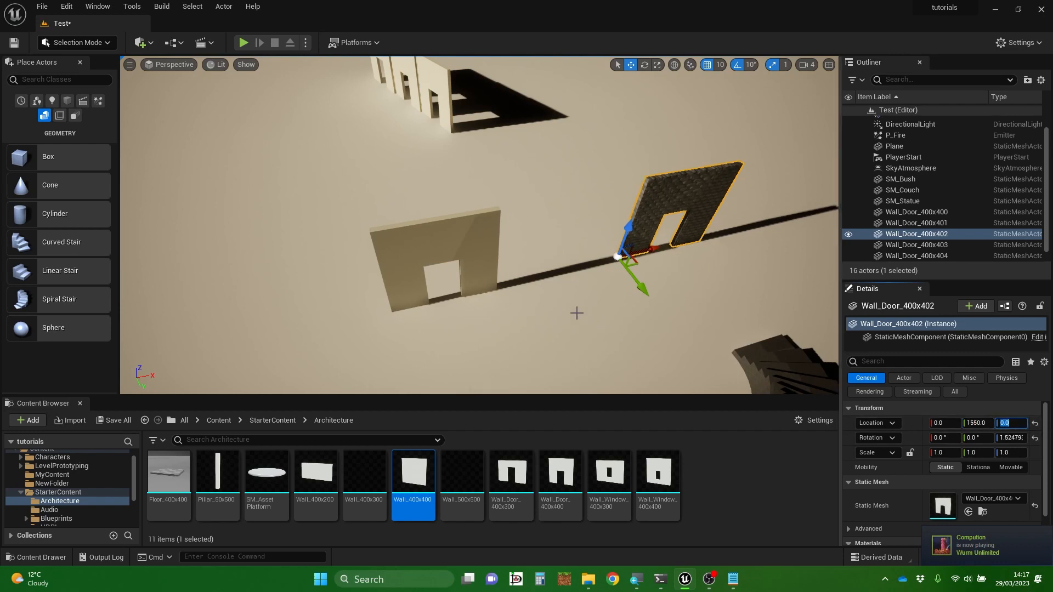
Set the plain door wall's X location to 0 and move it along X to -280, overlapping the stone wall
left_click(482, 250)
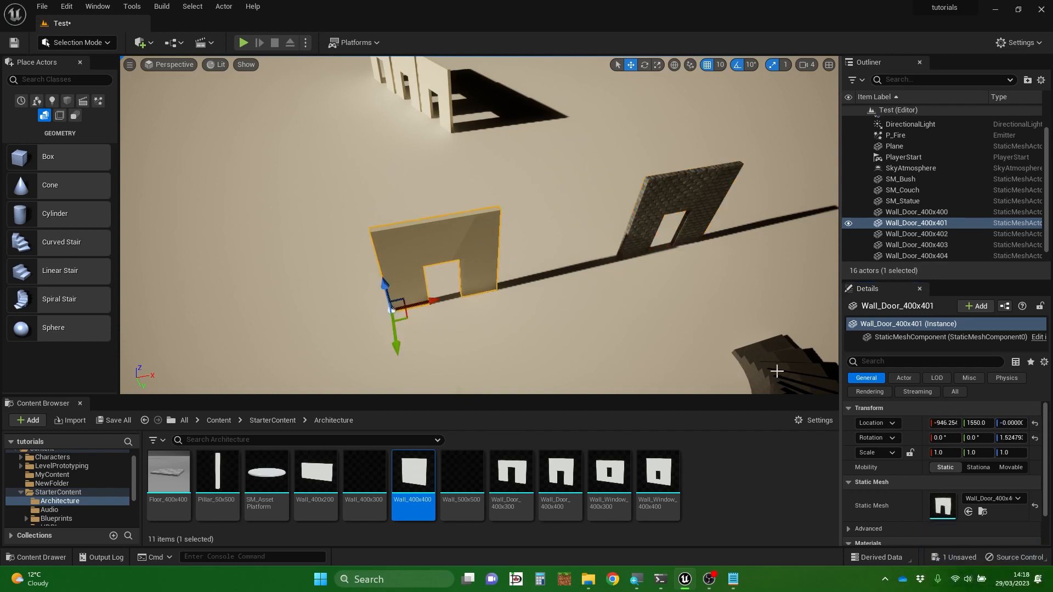
left_click(940, 423)
type("0")
key("Return")
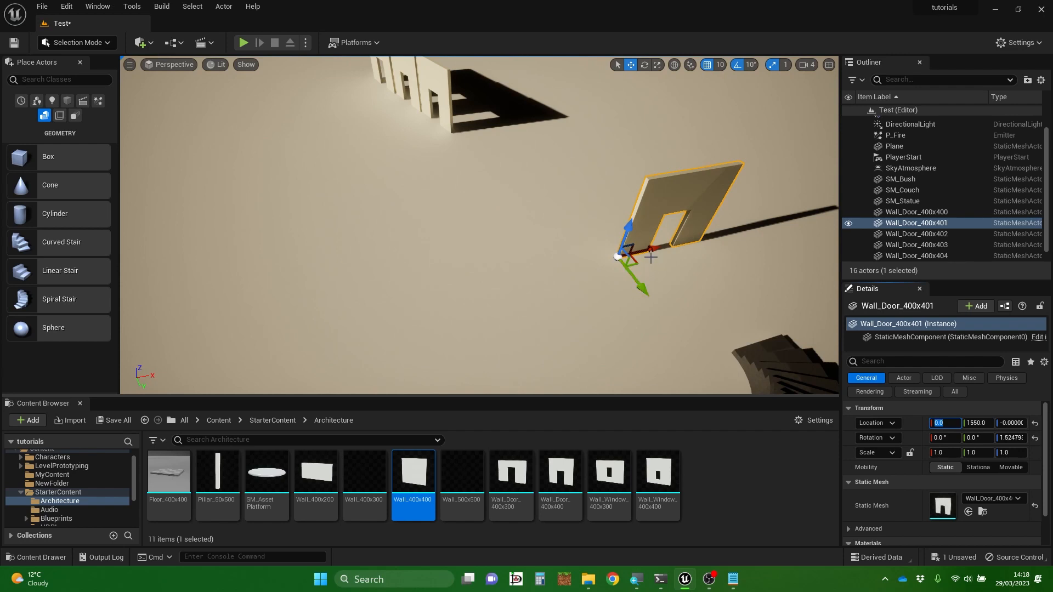
left_click_drag(652, 250, 600, 250)
left_click(986, 424)
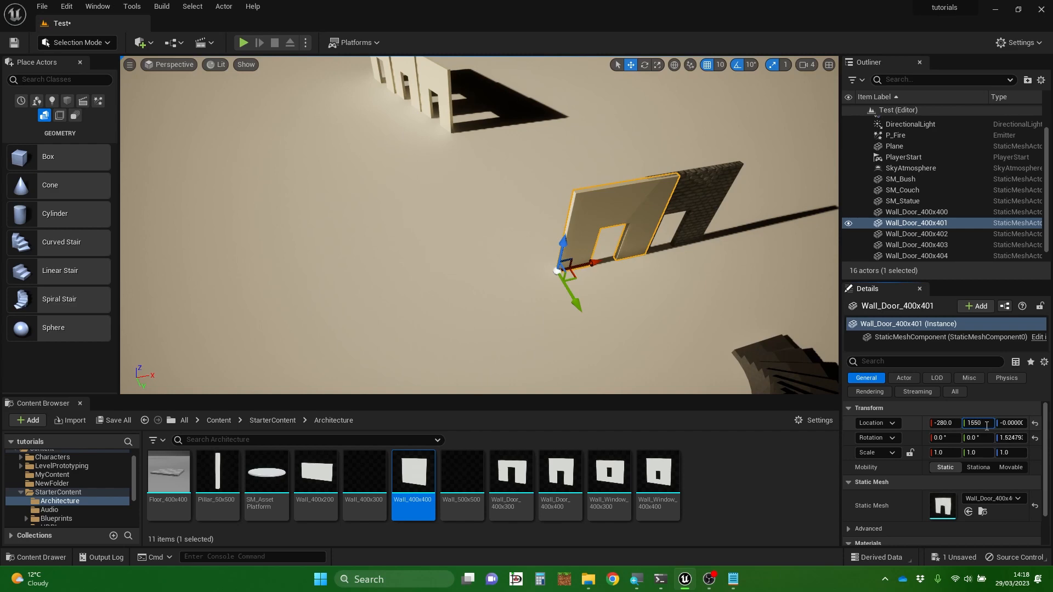
Set the plain door wall's Z rotation to 0°
mouse_move(713, 172)
right_mouse_down()
mouse_move(763, 167)
mouse_move(776, 222)
mouse_move(696, 177)
mouse_move(730, 197)
mouse_move(721, 181)
right_mouse_up()
key("w")
key("s")
key("w")
right_click_drag(651, 201, 650, 200)
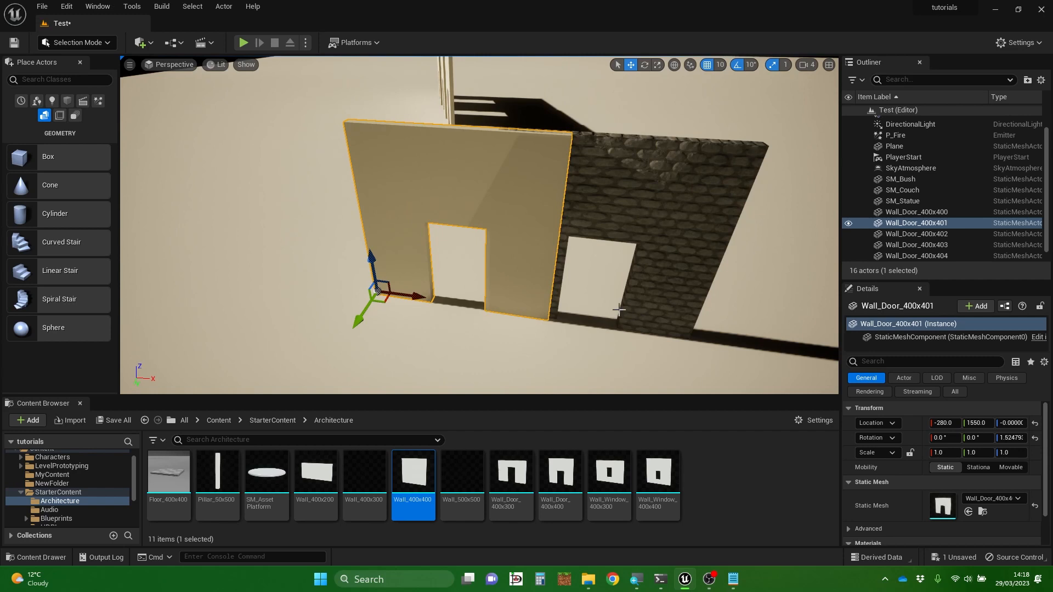
left_click(1008, 438)
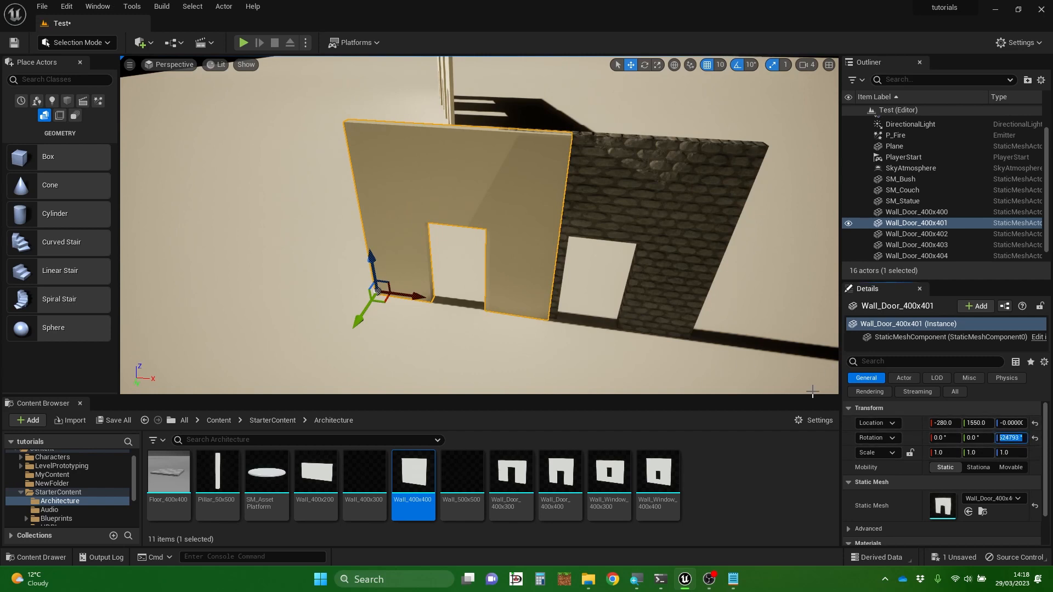
type("0")
key("Return")
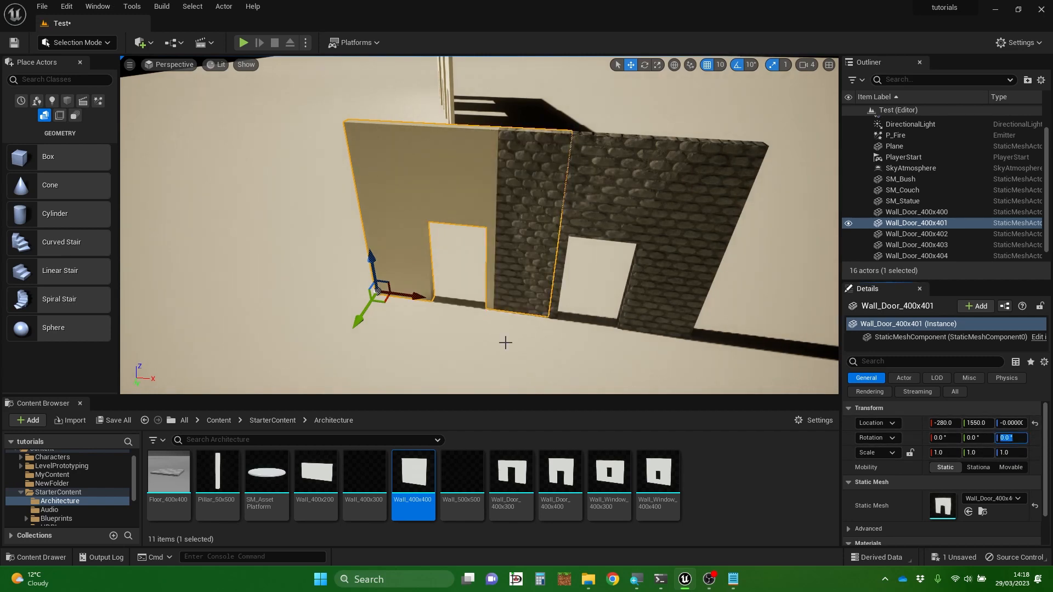
Play the level to inspect the overlapping door walls from both sides with the character, and stop playing
left_click(241, 42)
key("w")
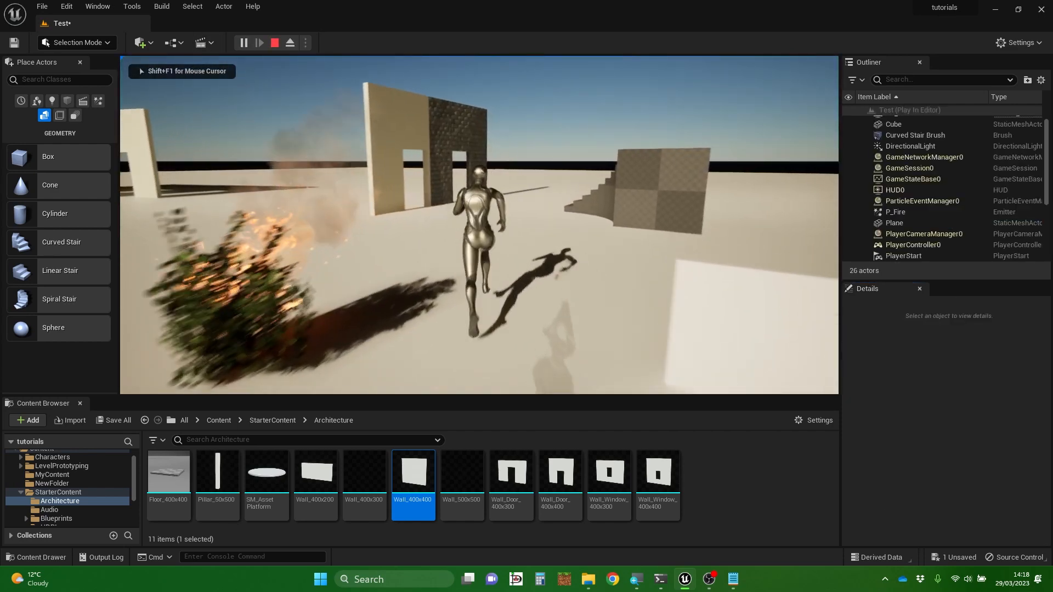
key("w")
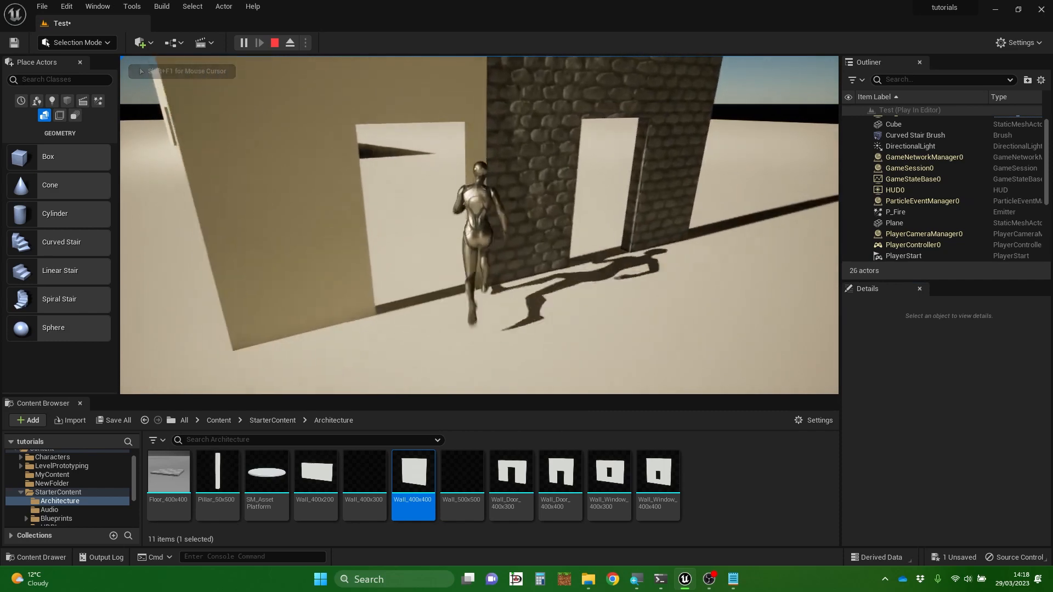
key("w")
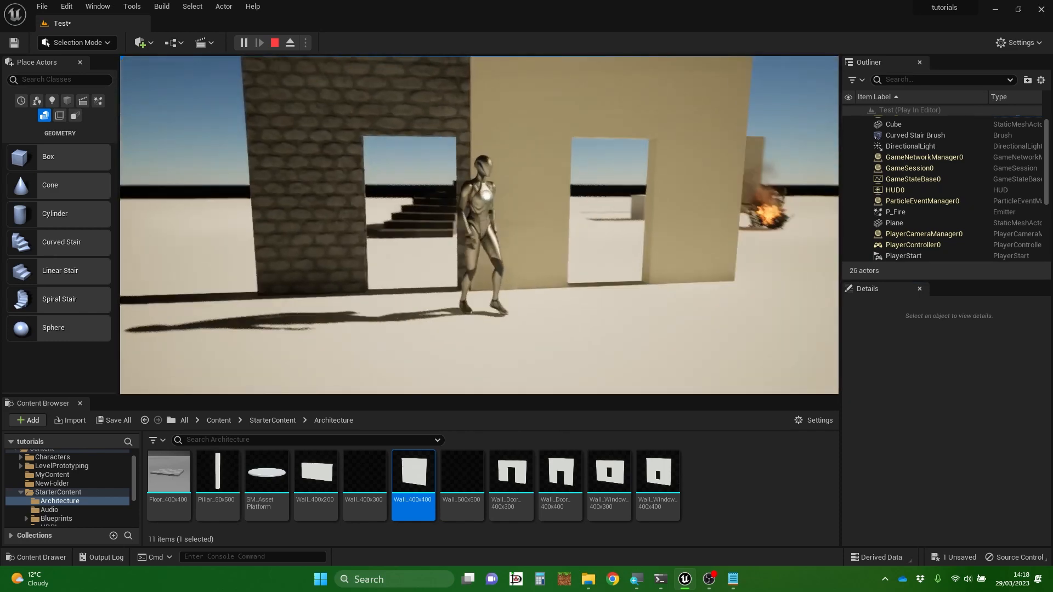
key("Escape")
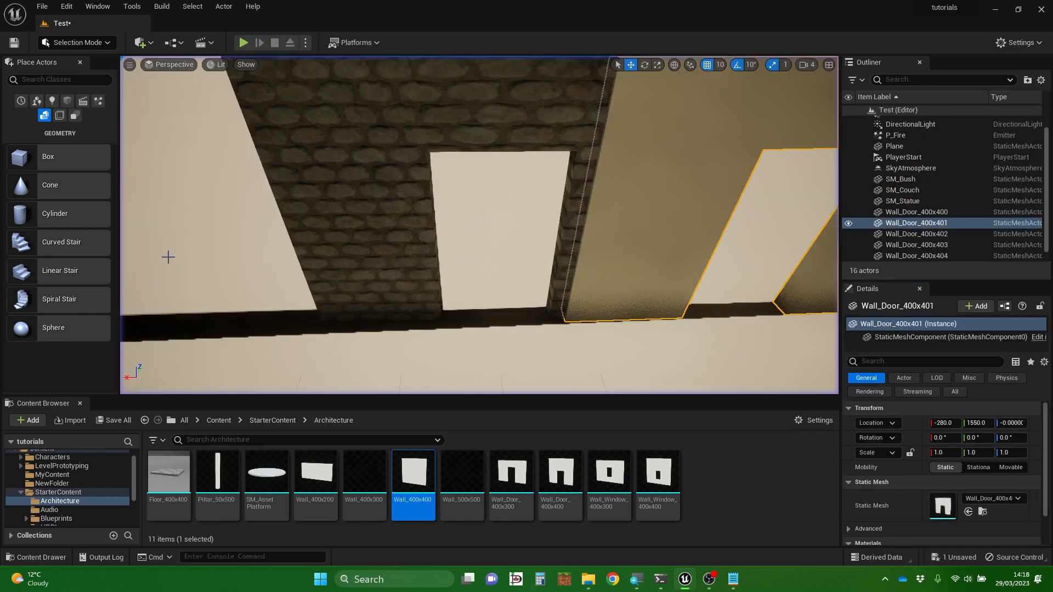
Set the stone door wall's Z rotation to 0° to align it with the plain wall
right_click_drag(188, 247, 219, 153)
right_click_drag(279, 197, 425, 308)
key("a")
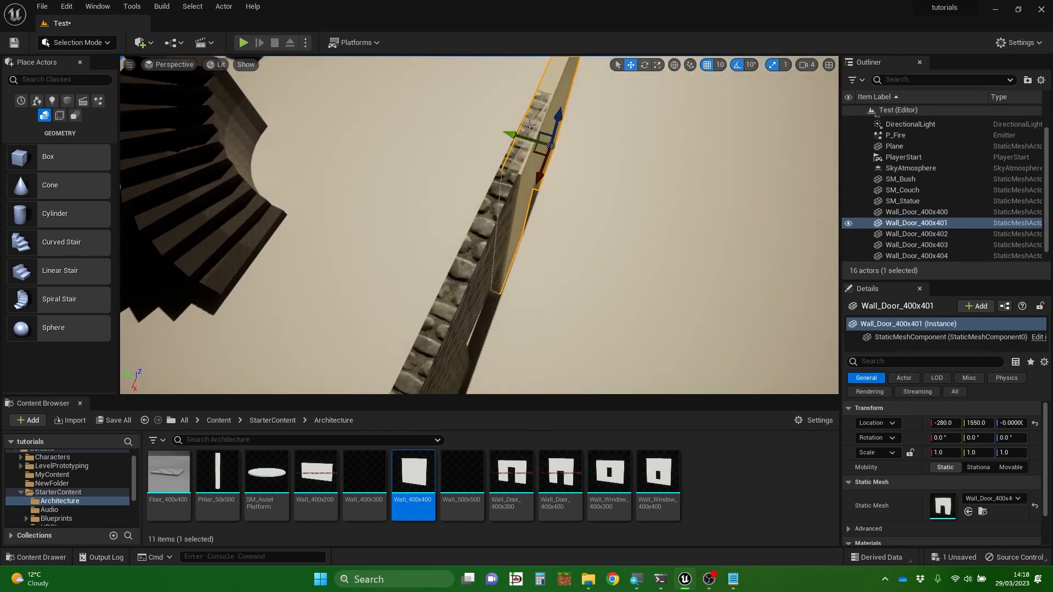
right_click_drag(580, 170, 543, 170)
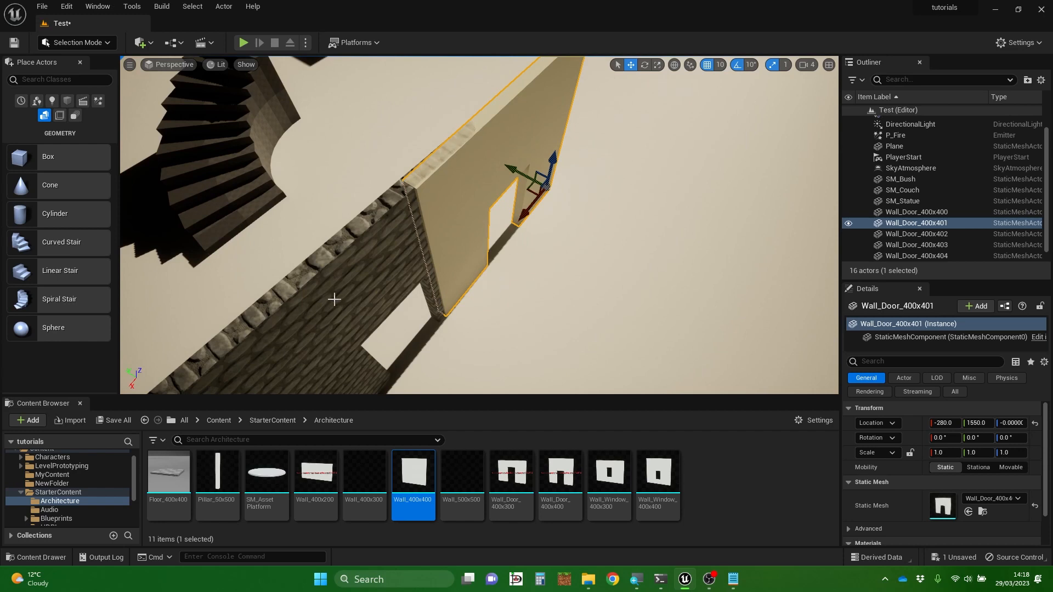
left_click(348, 283)
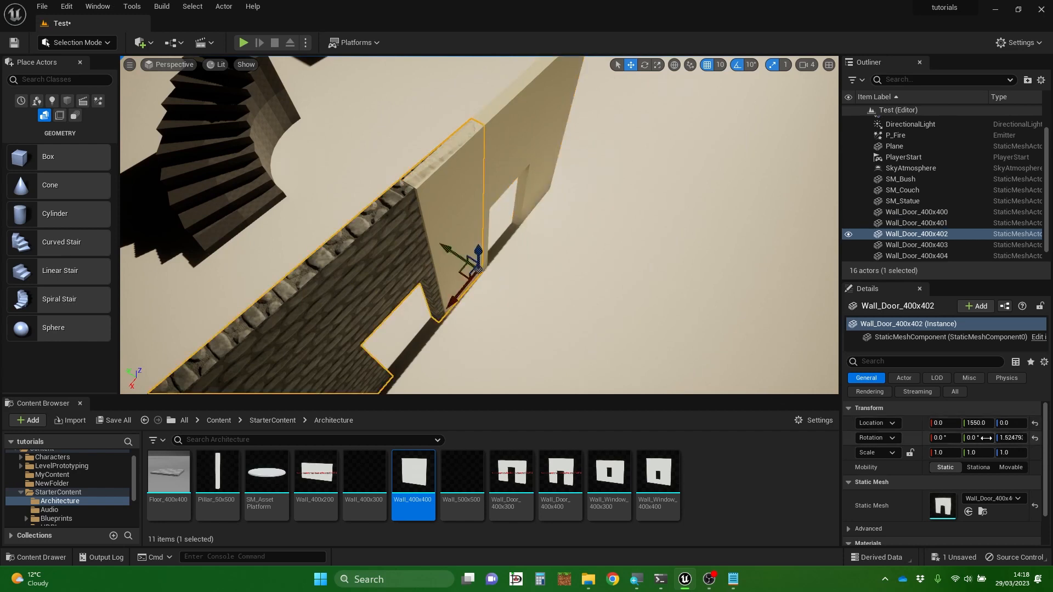
left_click(1012, 438)
type("0")
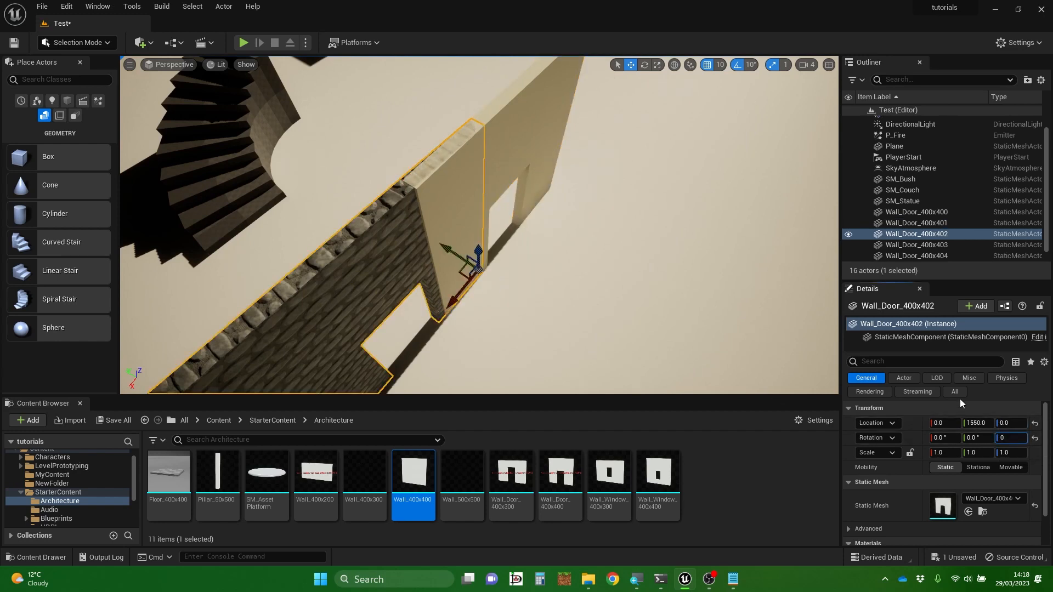
key("Return")
Examine the surfaces where the aligned stone and plain door walls overlap
right_click_drag(505, 260, 406, 244)
right_click_drag(506, 259, 478, 299)
key("w")
key("s")
key("w")
key("s")
key("s")
key("w")
key("s")
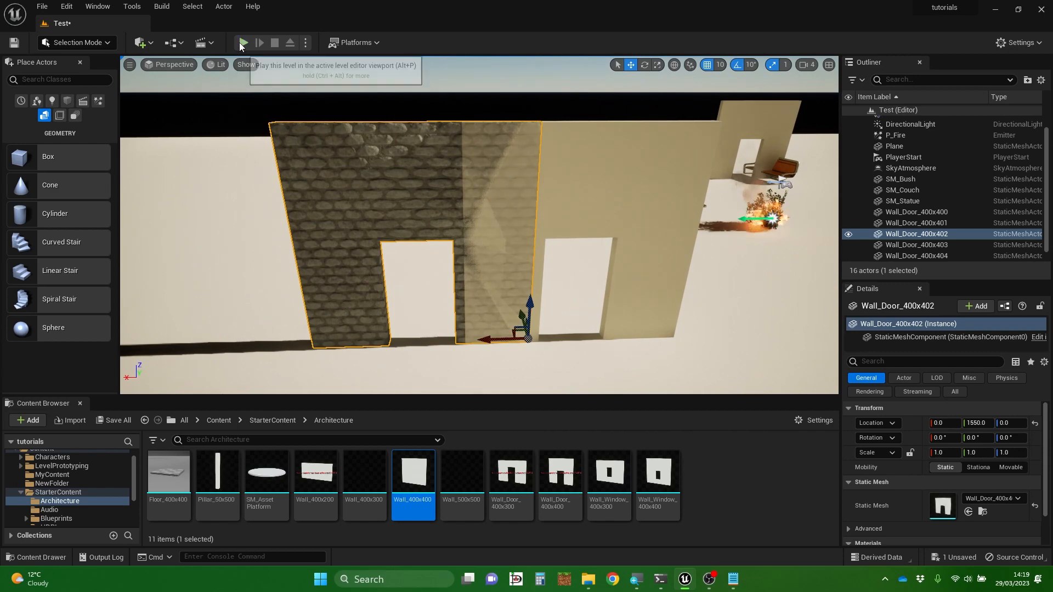
Play the level to check how the overlapping wall surfaces render as the character moves, and stop playing
key("alt+p")
key("w")
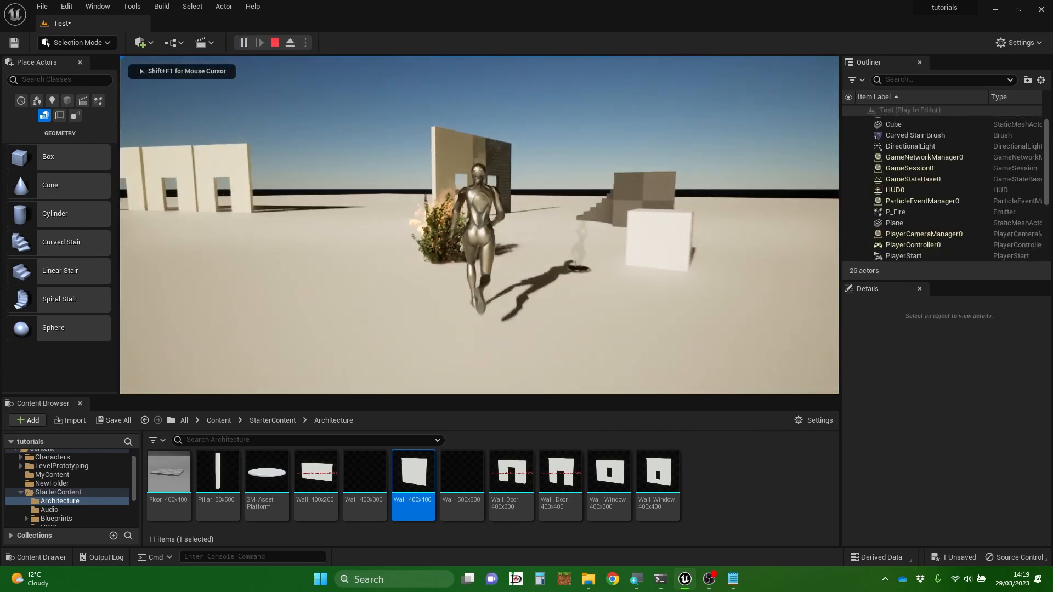
key("d")
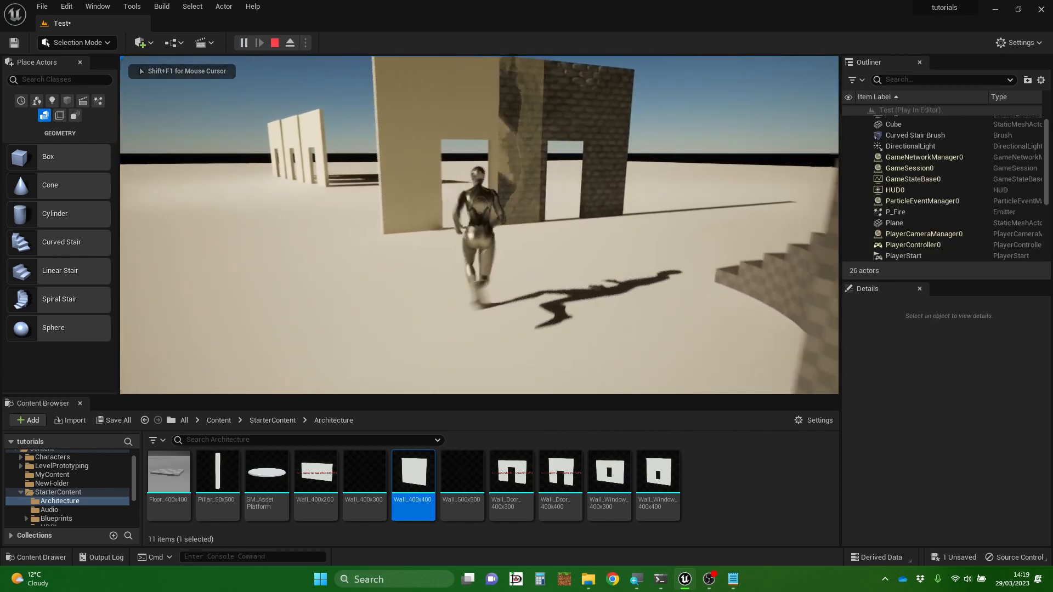
key("w")
key("s")
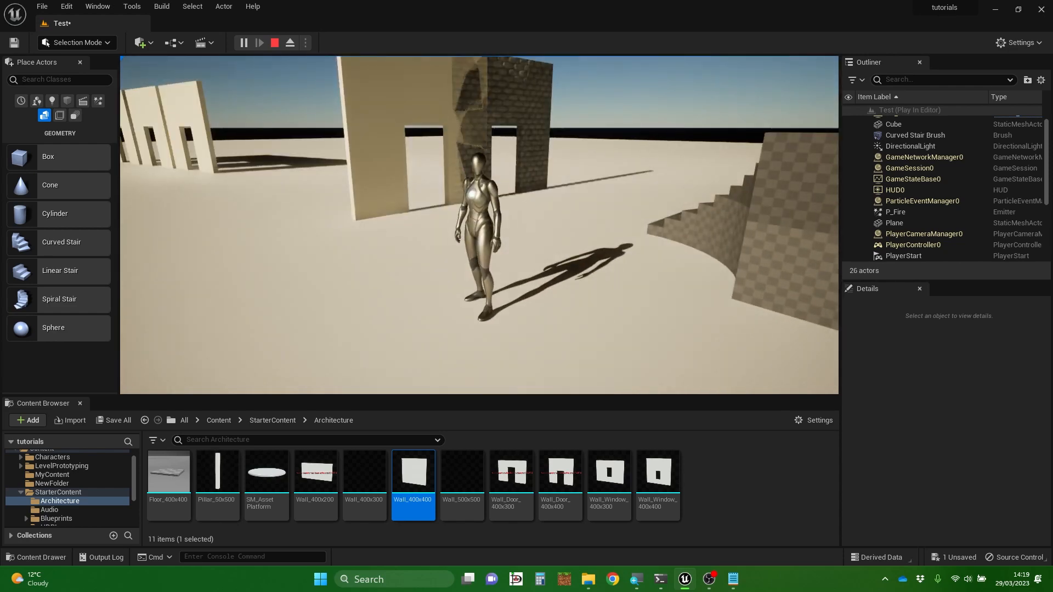
key("Escape")
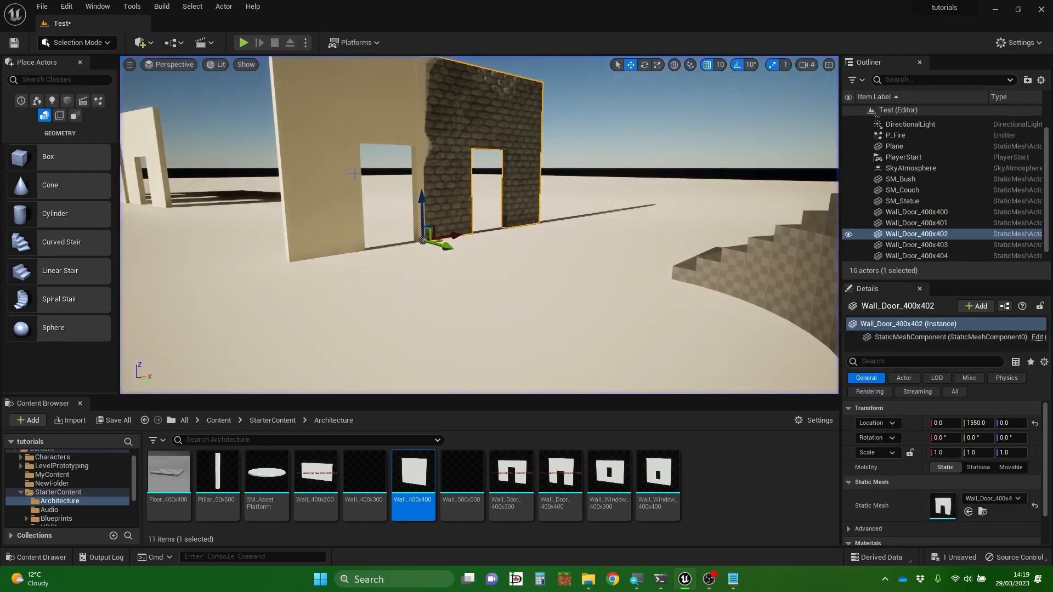
Move the stone door wall along X to 120 so it sits flush against the plain wall's end
key("s")
right_click_drag(465, 211, 411, 280)
key("d")
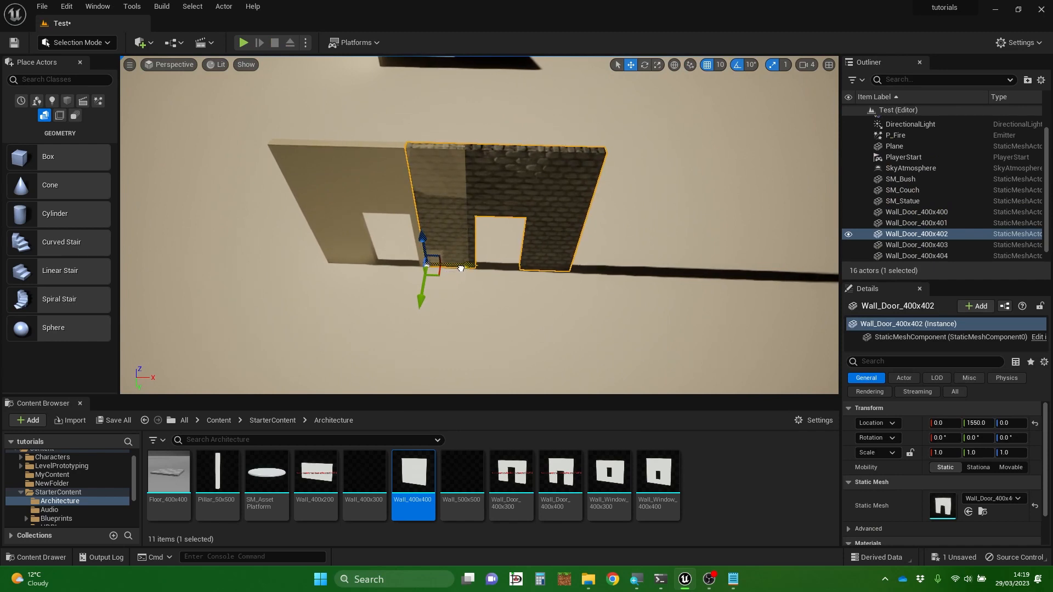
left_click_drag(460, 269, 507, 265)
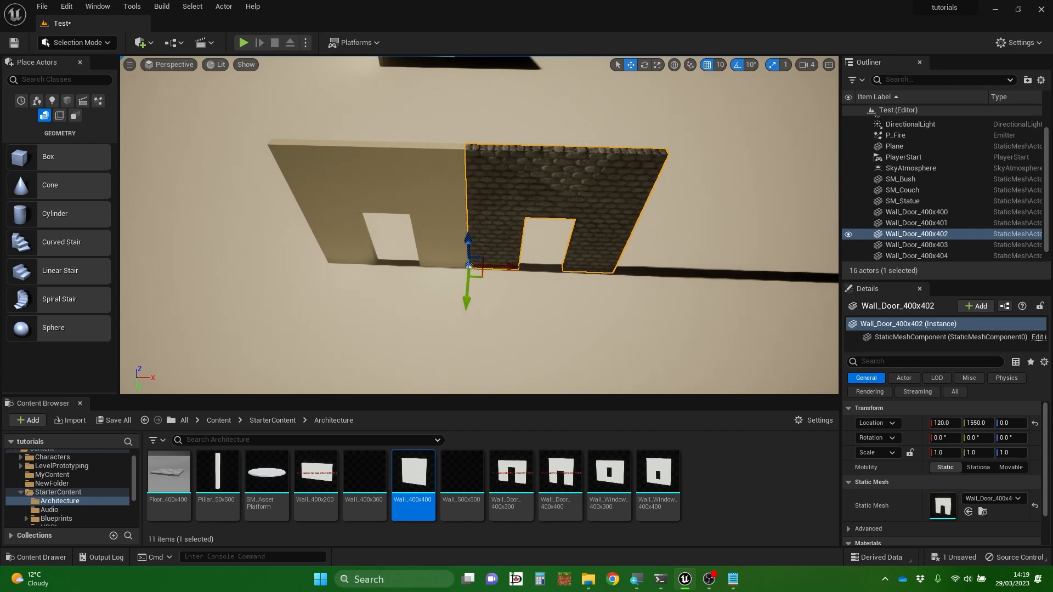
Examine the joint between the plain door wall and the stone door wall from several angles
right_click_drag(506, 265, 642, 264)
right_click_drag(532, 301, 516, 304)
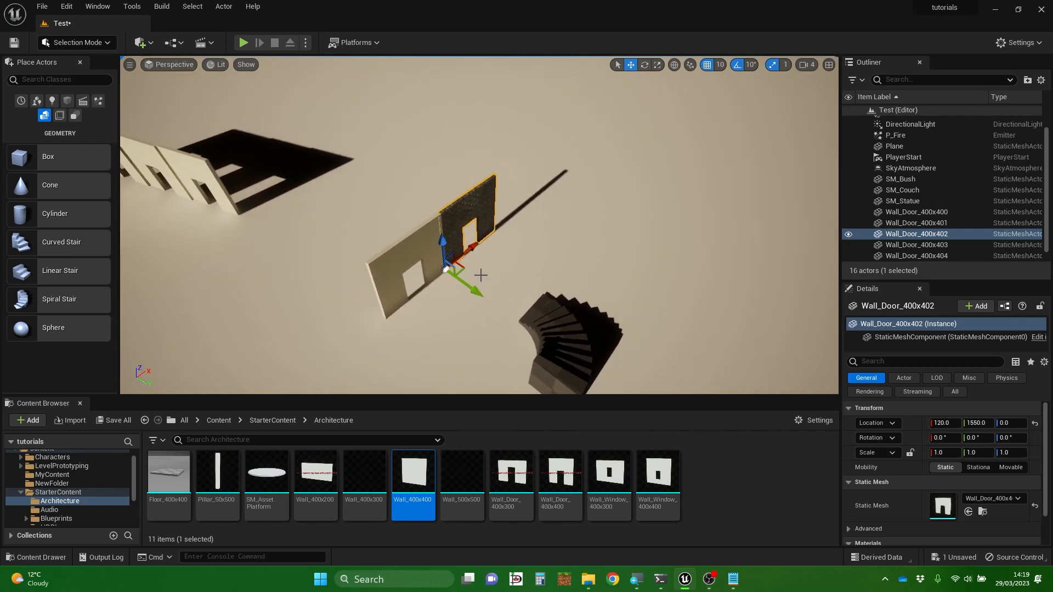
mouse_move(517, 304)
right_mouse_down()
mouse_move(554, 319)
mouse_move(533, 316)
right_mouse_up()
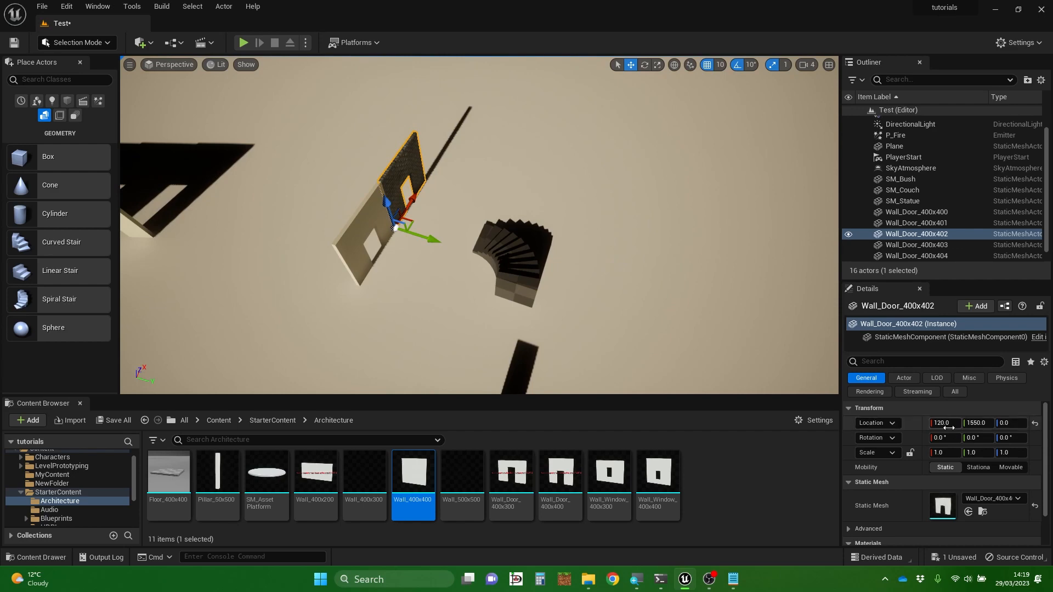
right_click_drag(469, 285, 426, 279)
key("w")
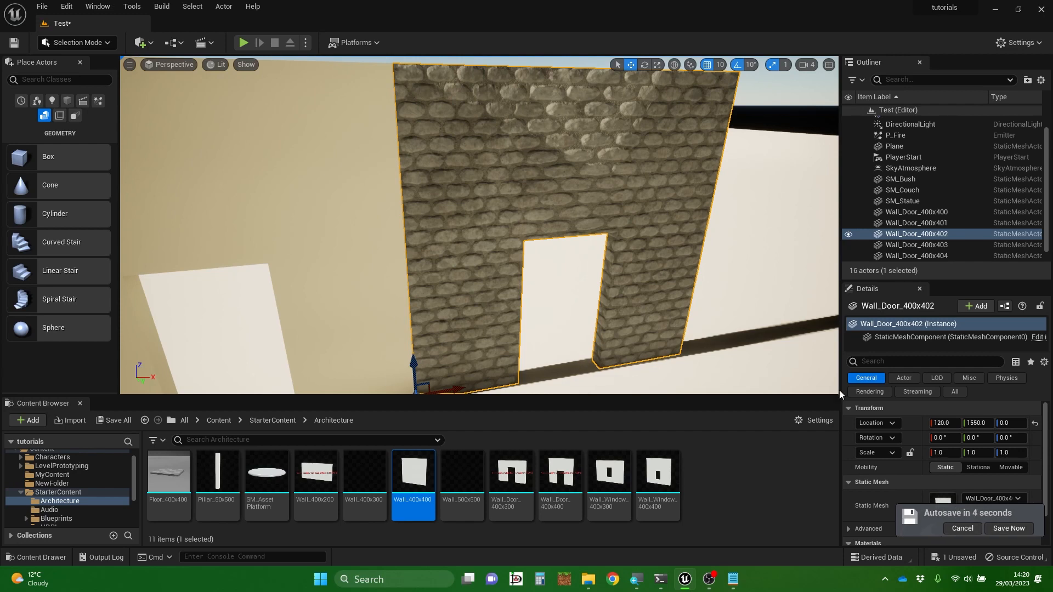
right_click_drag(732, 321, 685, 280)
key("s")
key("s")
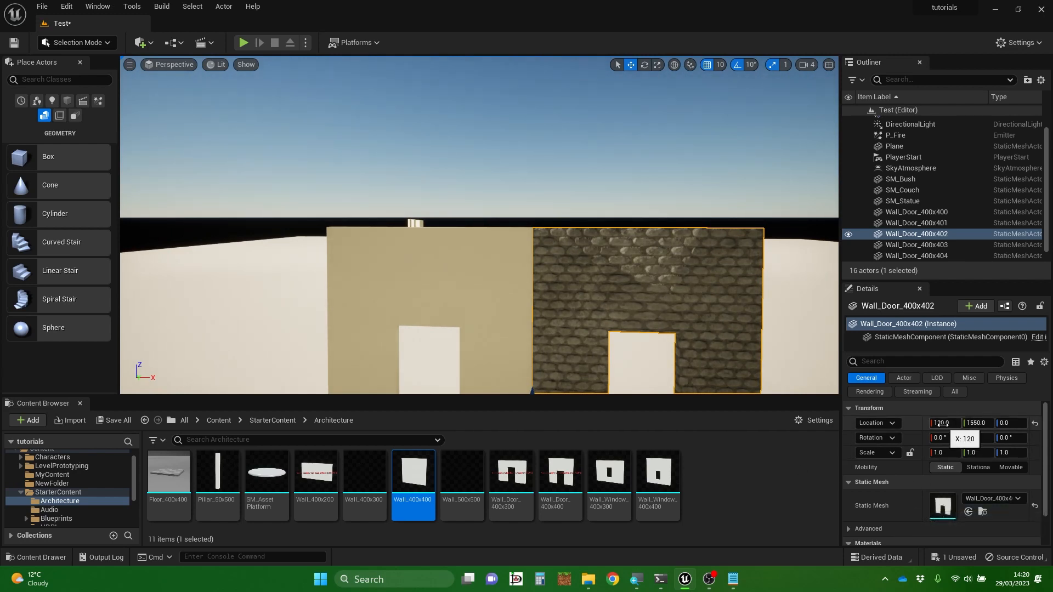
Set the stone door wall's X location to 140
left_click(943, 424)
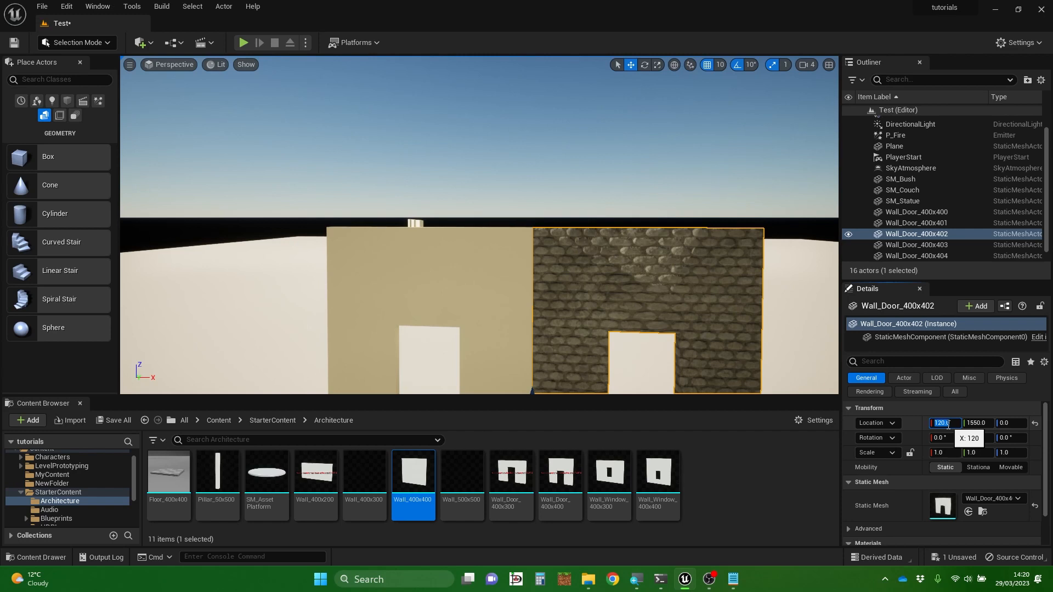
type("140")
key("Return")
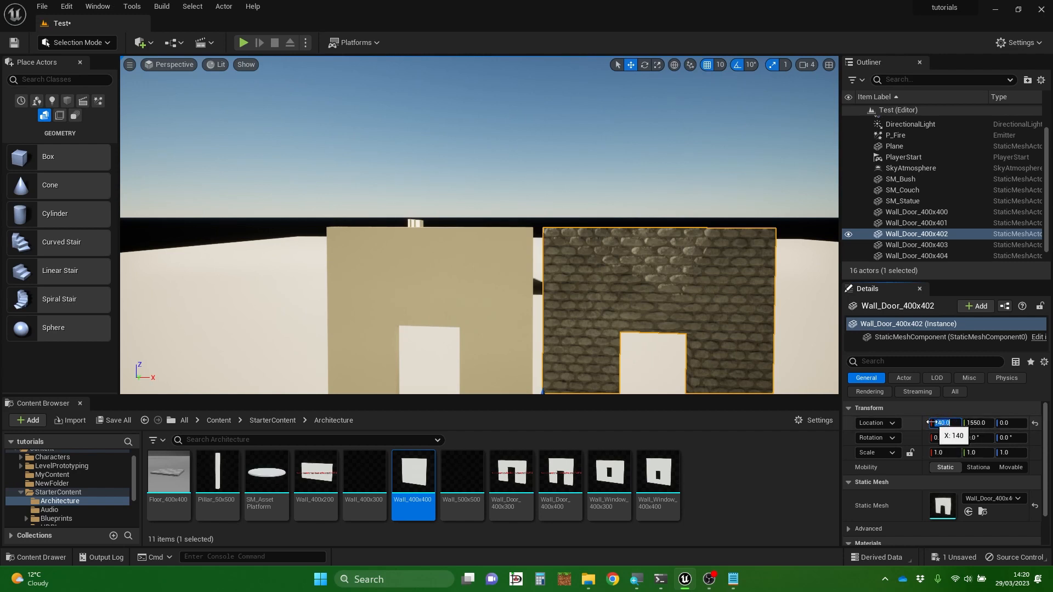
Slide the stone door wall's X location to 189 and try an X rotation of about 50° before resetting it to 0°
left_click(933, 422)
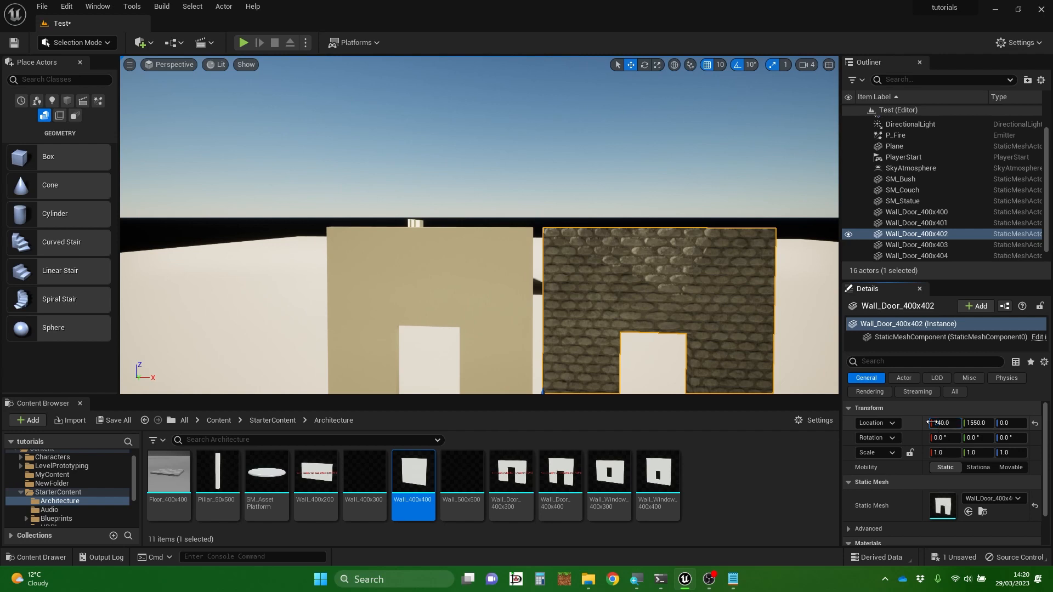
left_click_drag(933, 422, 957, 437)
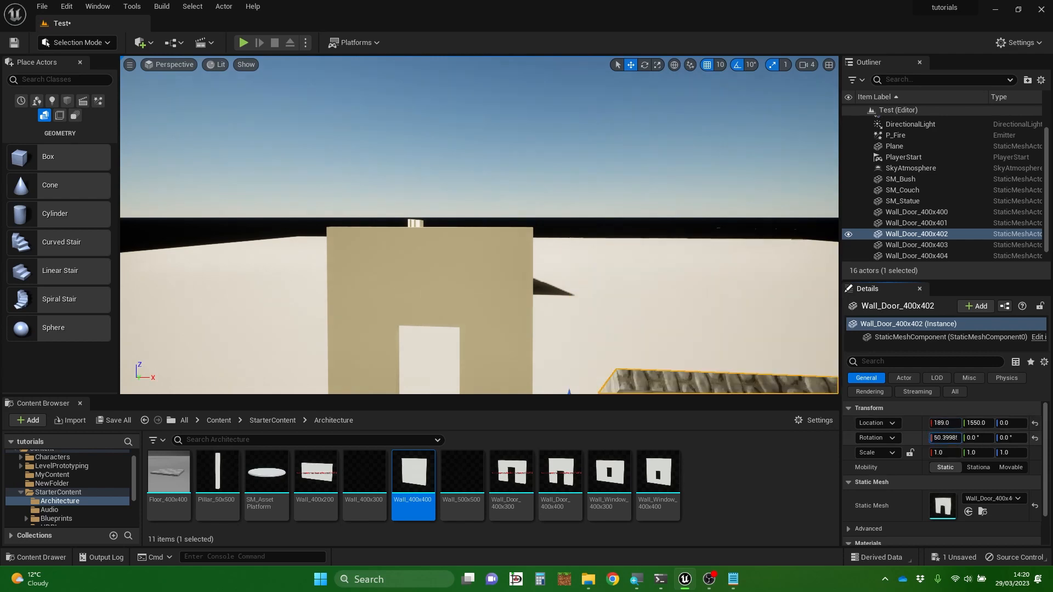
type("0")
key("Return")
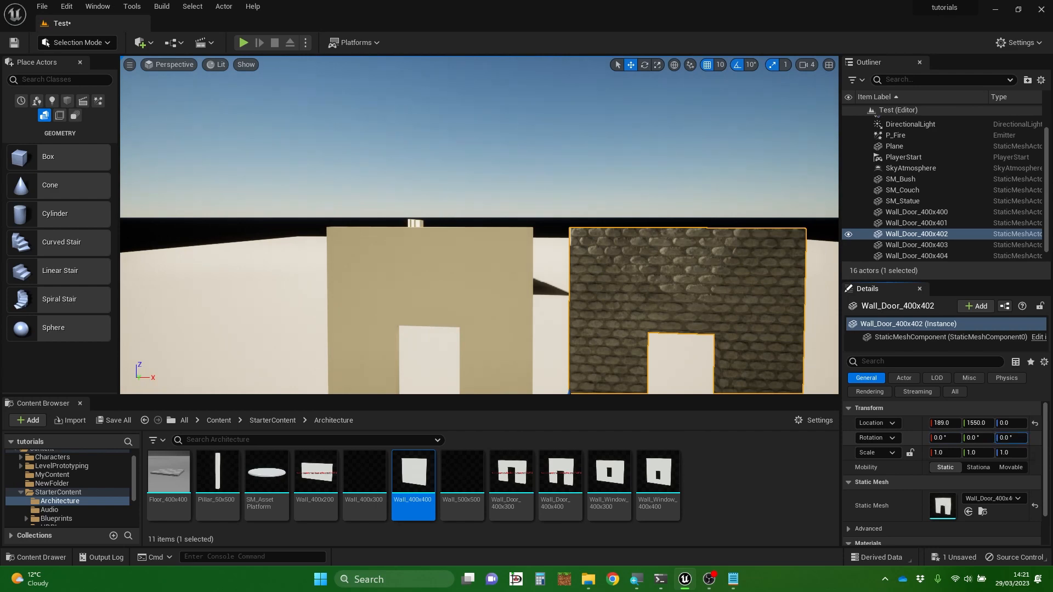
Rotate the stone door wall to about 82.8° on Z, scale it to 1.1175 on X and 1.125 on Y, and deselect it
left_click_drag(1004, 438, 1007, 437)
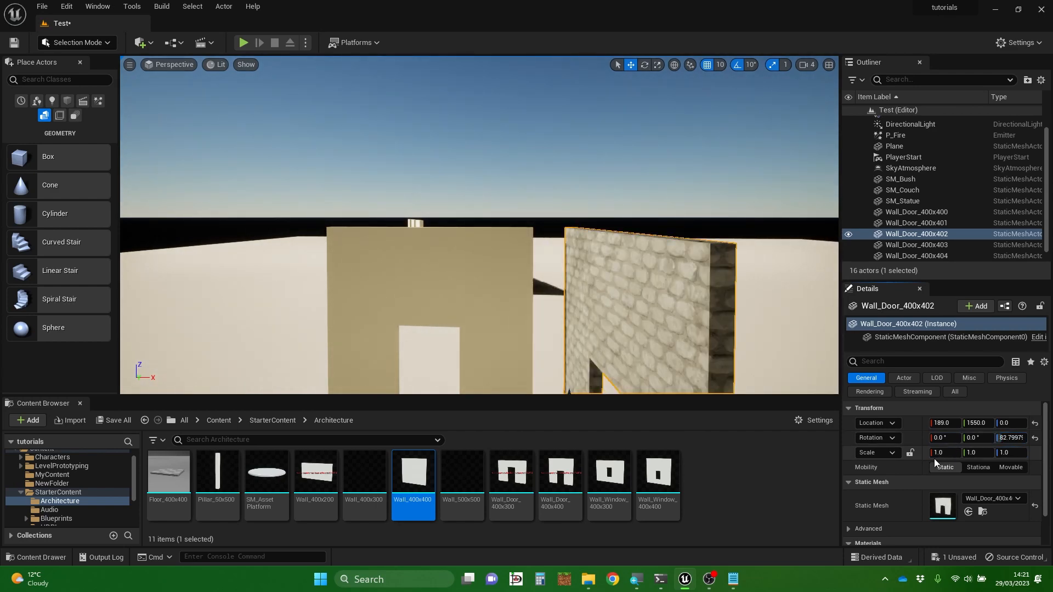
left_click_drag(930, 452, 978, 453)
key("s")
right_click_drag(824, 300, 790, 314)
key("e")
key("a")
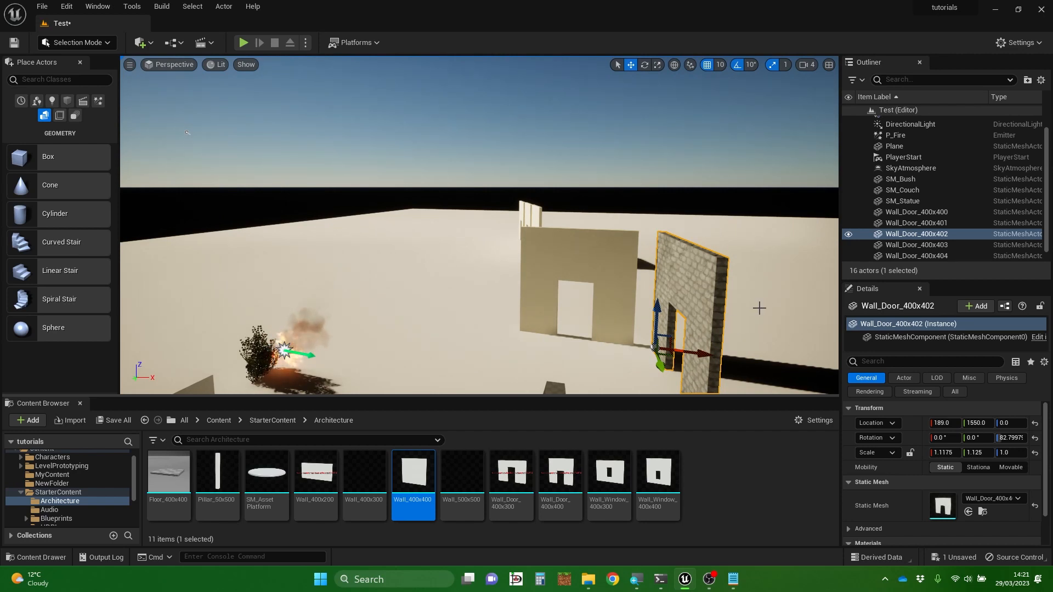
mouse_move(760, 308)
right_mouse_down()
mouse_move(672, 302)
mouse_move(757, 305)
right_mouse_up()
key("e")
key("Escape")
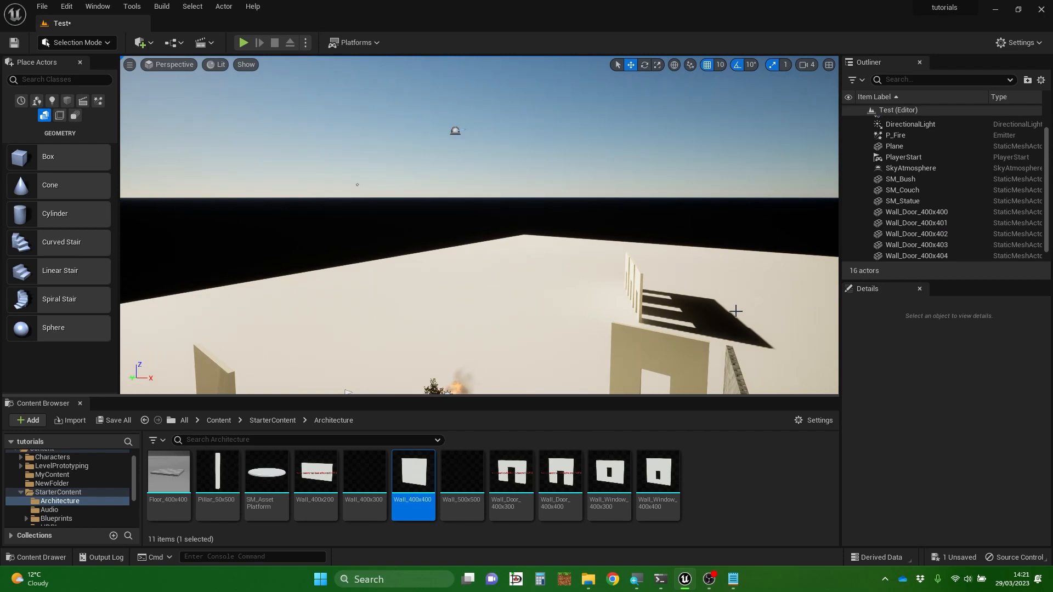
Place a Wall_400x400 mesh on an empty area of the floor at about X 610, Y -1830
scroll(735, 311, "up", 2)
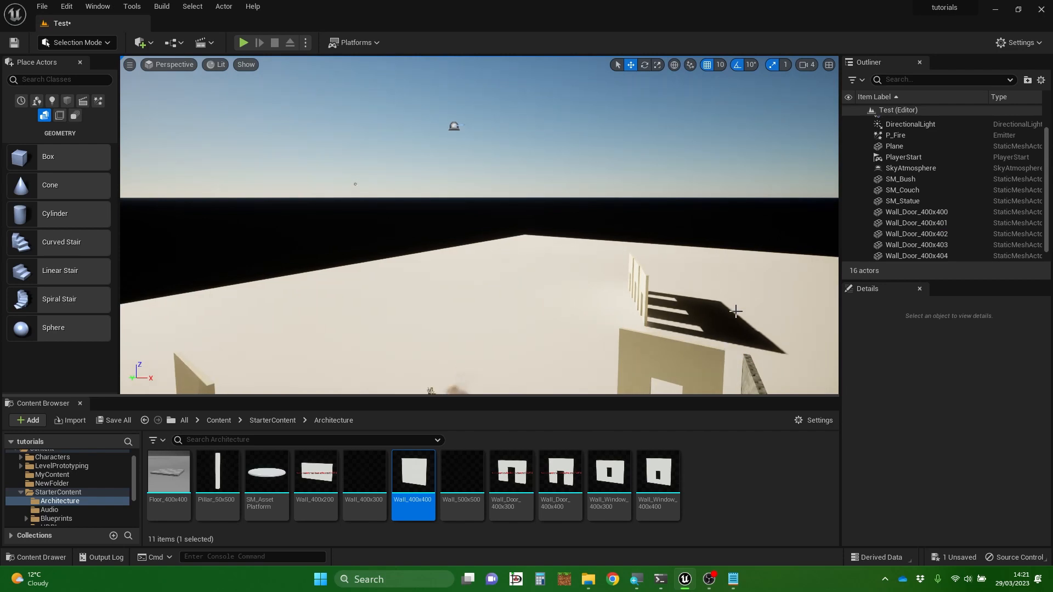
right_click_drag(613, 245, 755, 281)
key("w")
key("s")
key("w")
key("s")
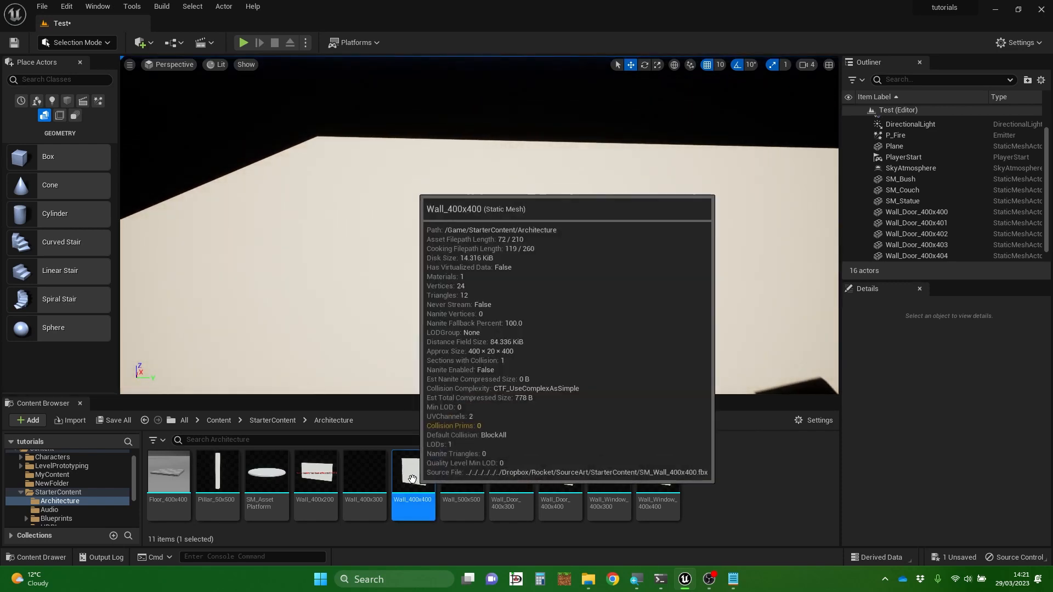
left_click_drag(414, 474, 419, 321)
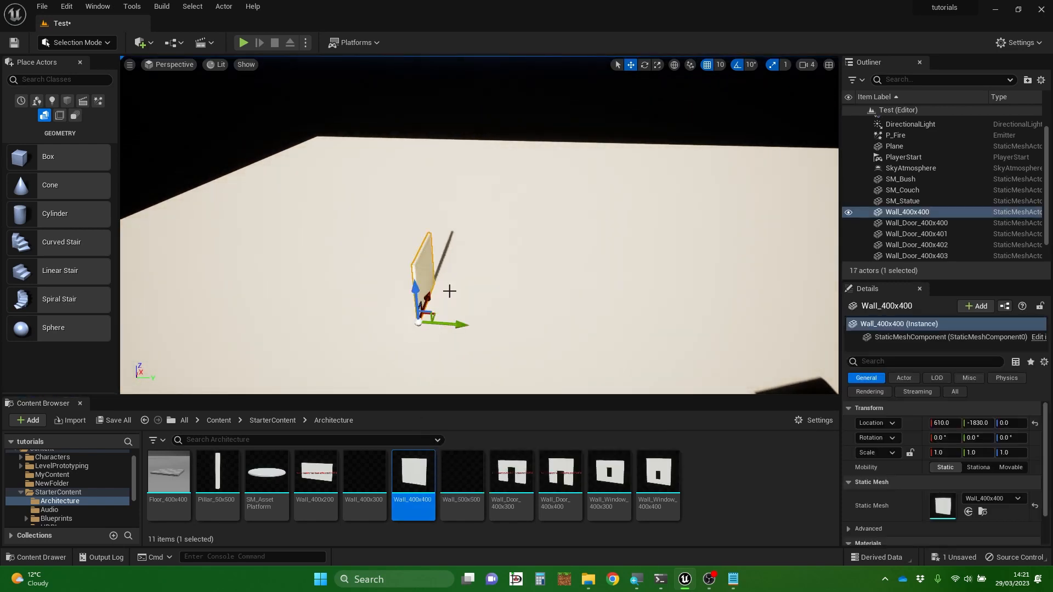
Duplicate the new wall twice along X, placing the copies end to end at X 1010 and X 1410
right_click_drag(446, 291, 455, 285)
key("d")
key("w")
right_click_drag(478, 324, 356, 331)
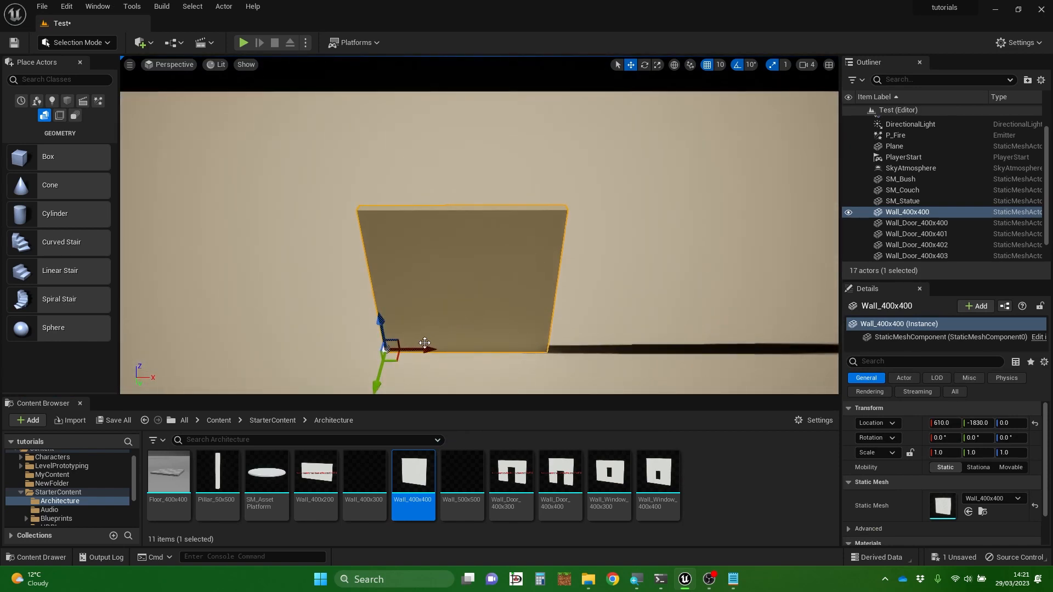
left_click_drag(425, 346, 588, 337, "alt")
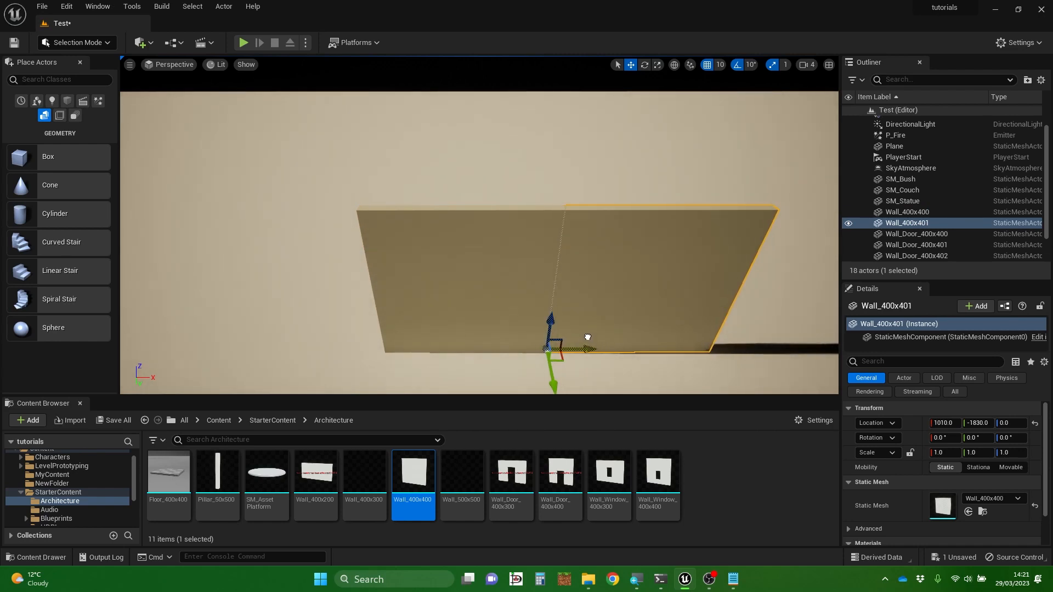
right_click_drag(588, 337, 582, 337)
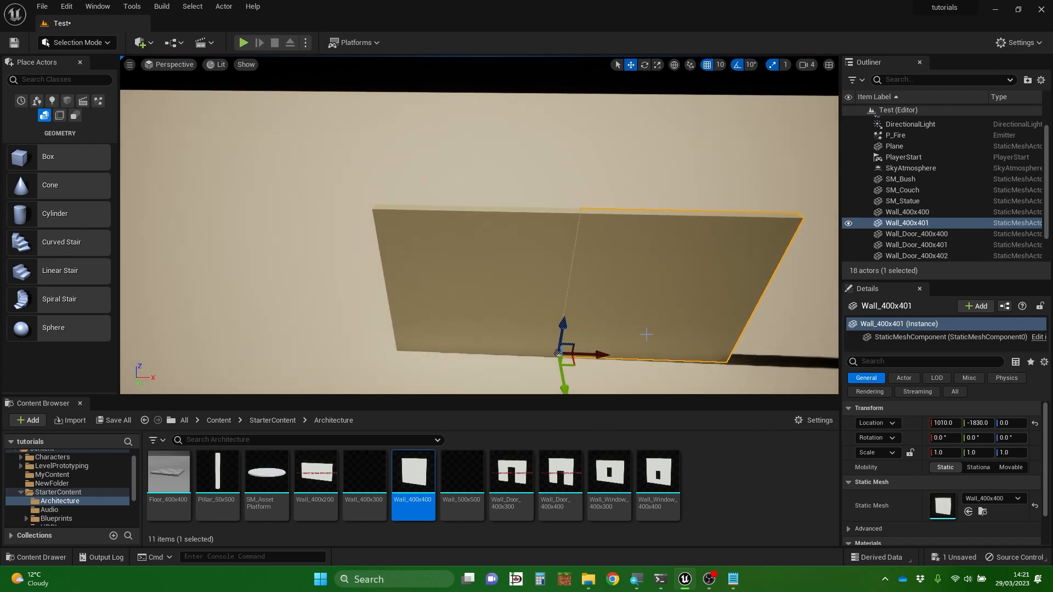
left_click_drag(594, 355, 777, 336, "alt")
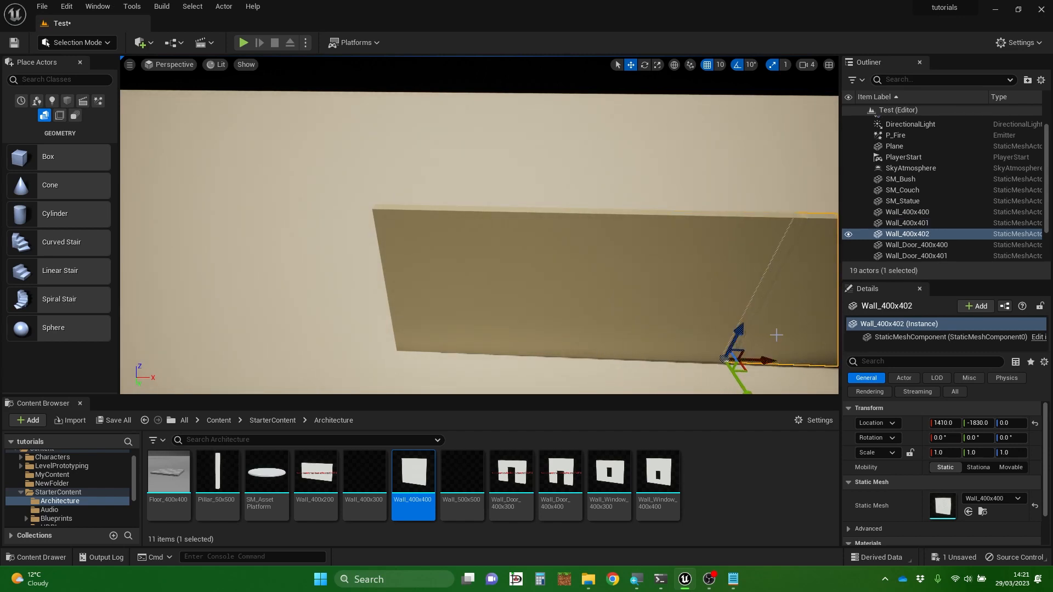
Select all three new wall sections together
right_click_drag(517, 233, 488, 233)
key("s")
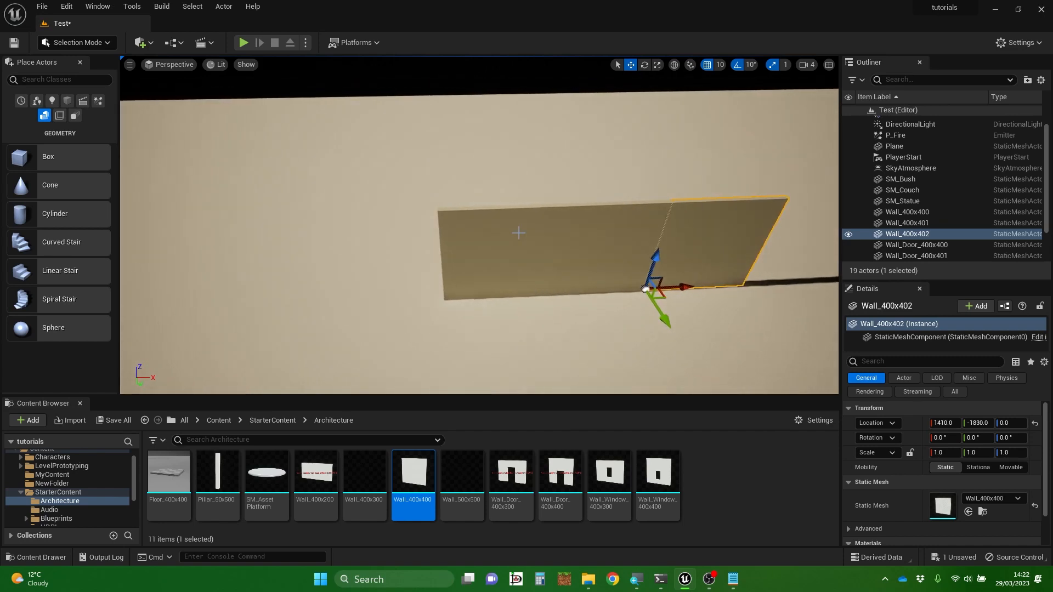
left_click(485, 244, "ctrl")
left_click(592, 246, "ctrl")
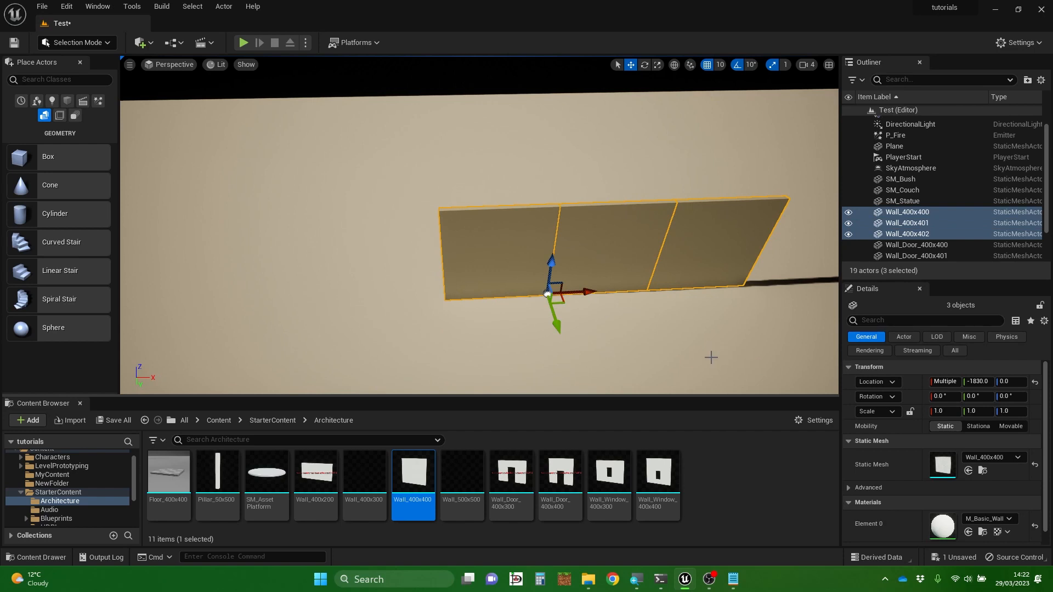
View the level in the four-viewport layout and the maximized Right wireframe view, and return to the full Perspective view
left_click(829, 65)
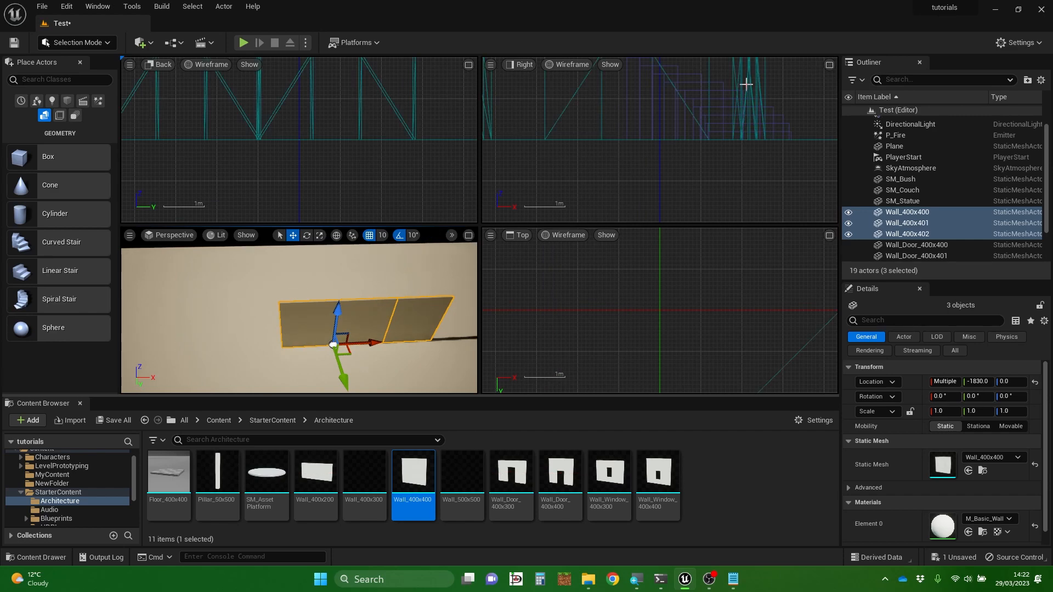
left_click(829, 65)
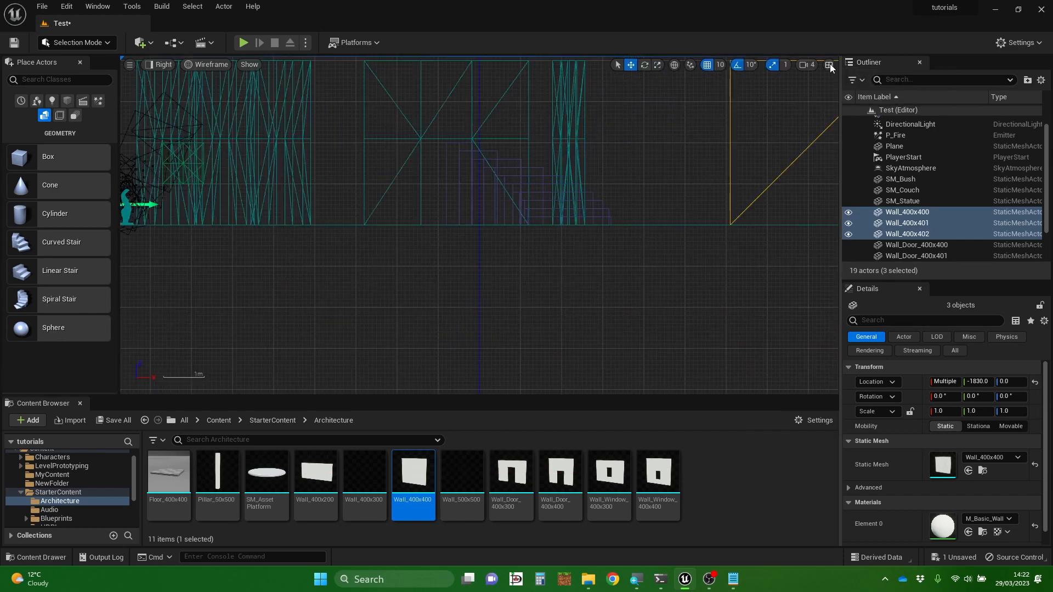
left_click(830, 65)
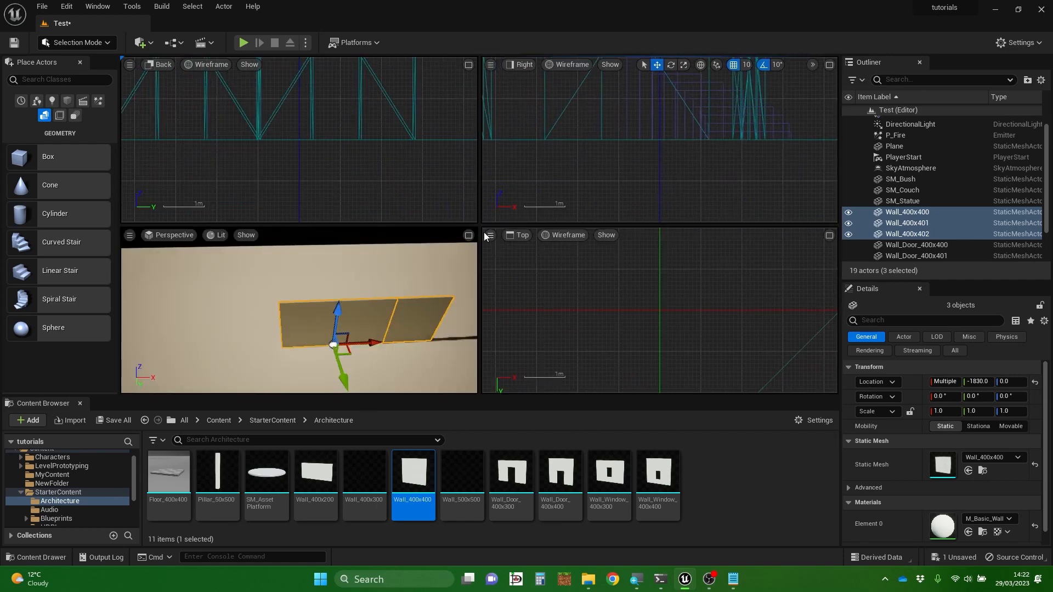
left_click(469, 236)
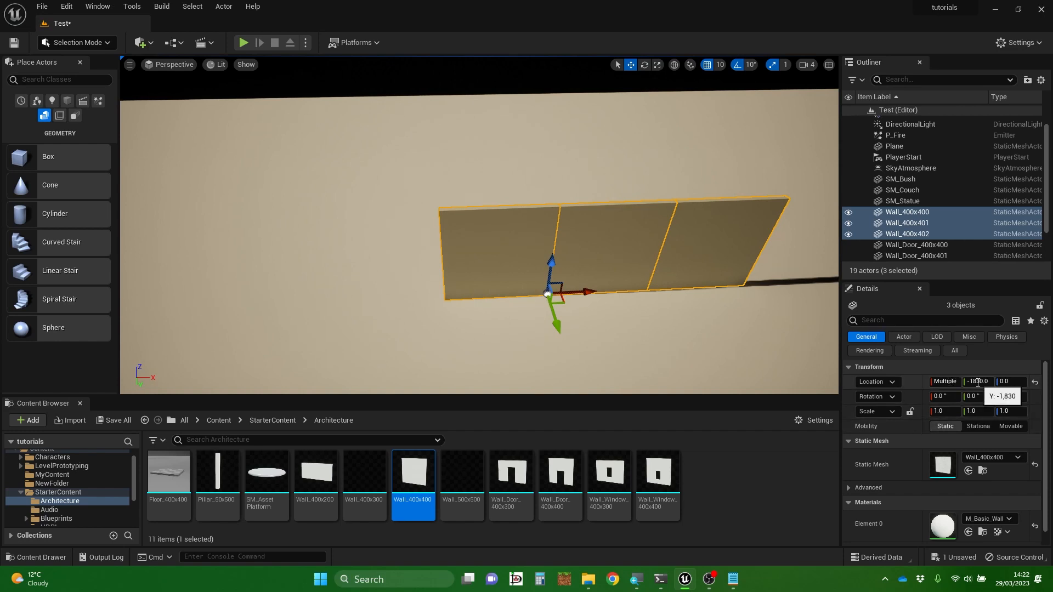
Set the X location of the first wall section, Wall_400x400, to 600
left_click(729, 361)
left_click(522, 274)
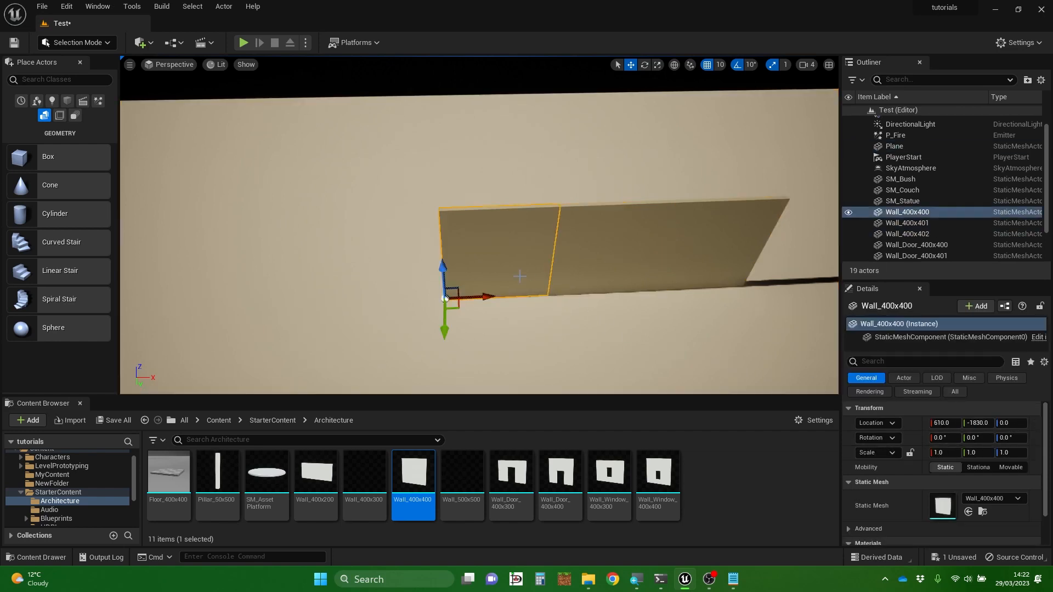
left_click(945, 423)
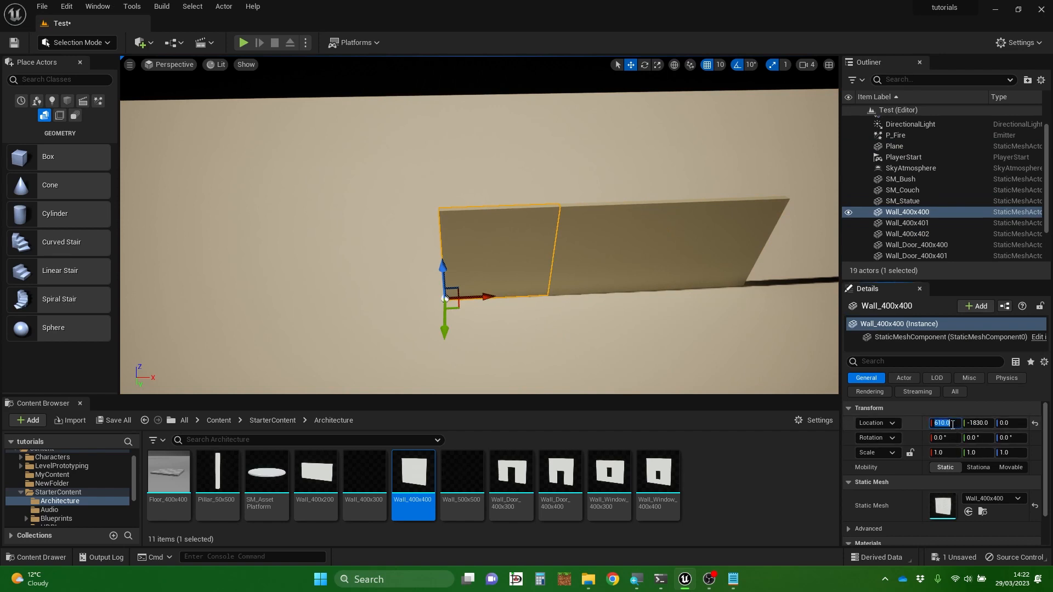
type("600")
key("Return")
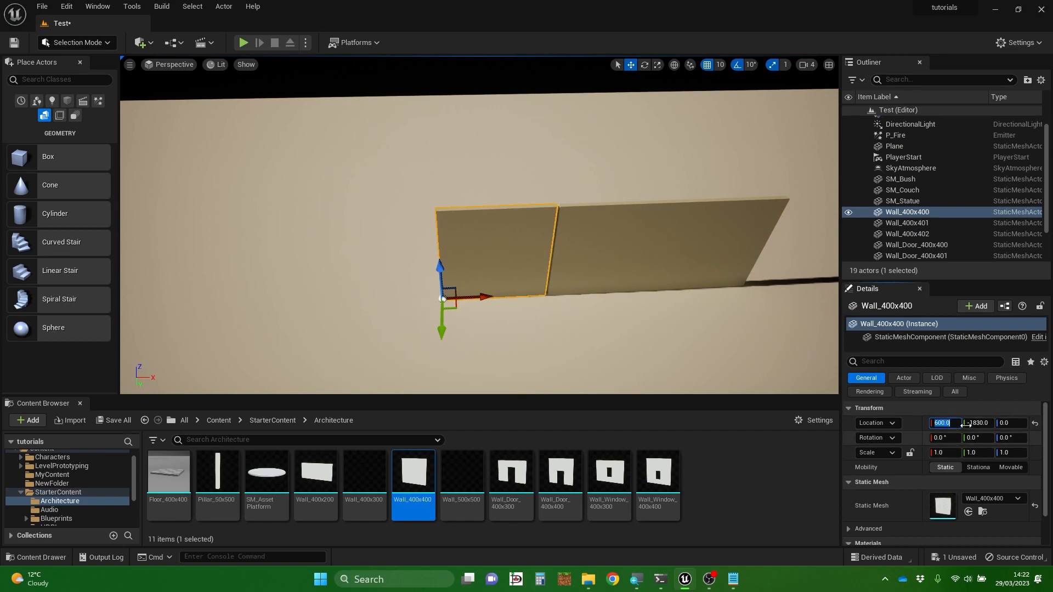
Set the X location of the middle wall section, Wall_400x401, to 1000 so it meets the first section
left_click(615, 249)
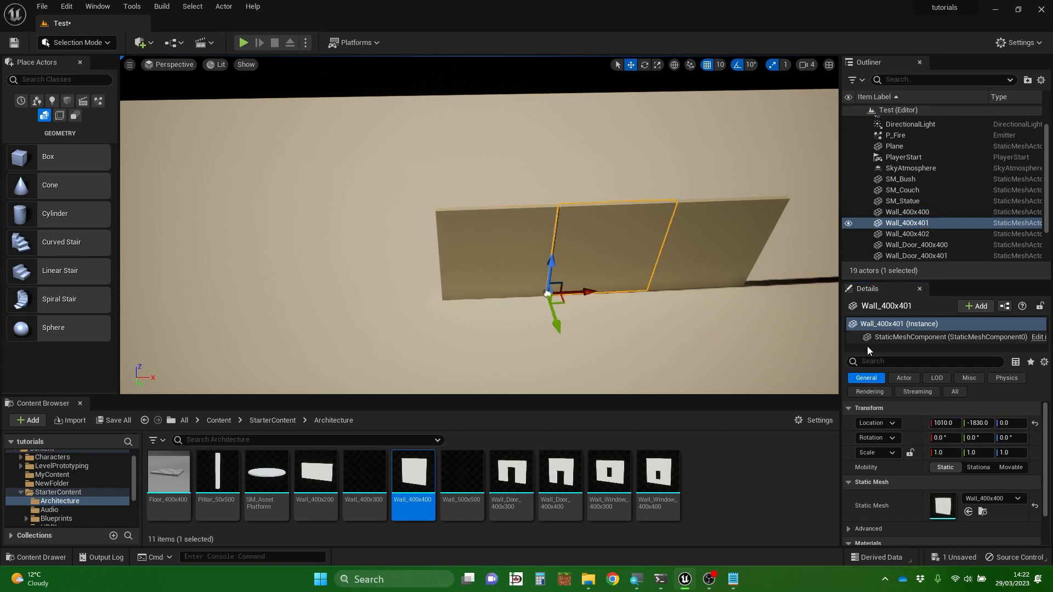
left_click(951, 426)
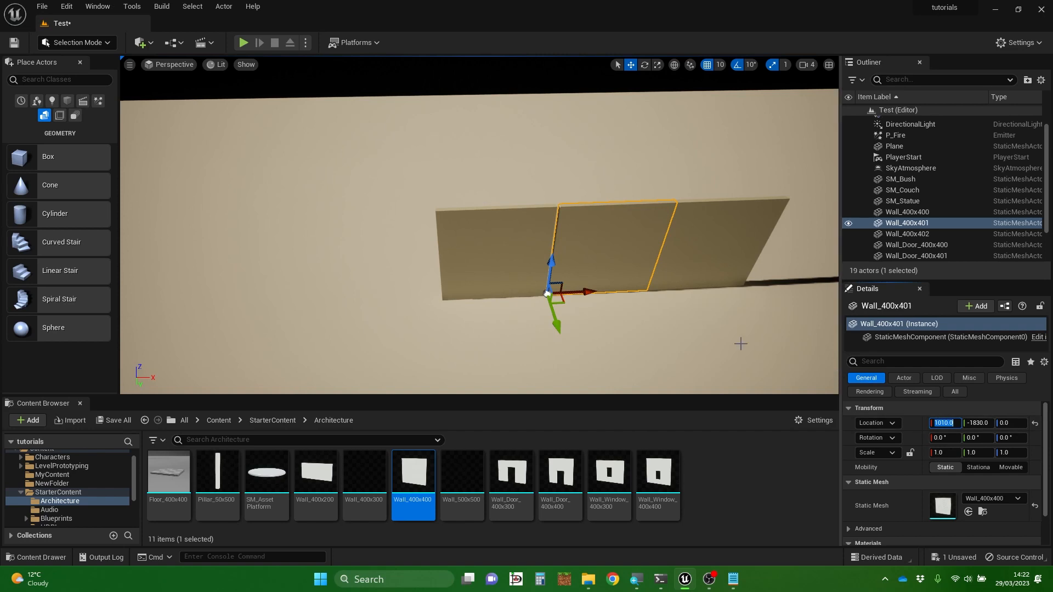
scroll(633, 330, "up", 6)
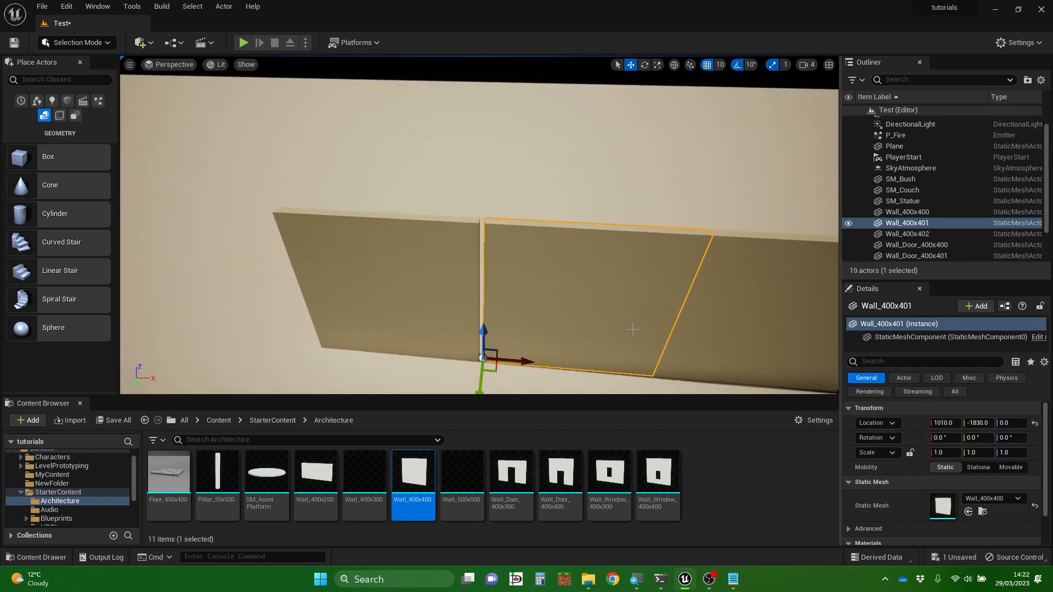
left_click(947, 426)
type("1000")
key("Return")
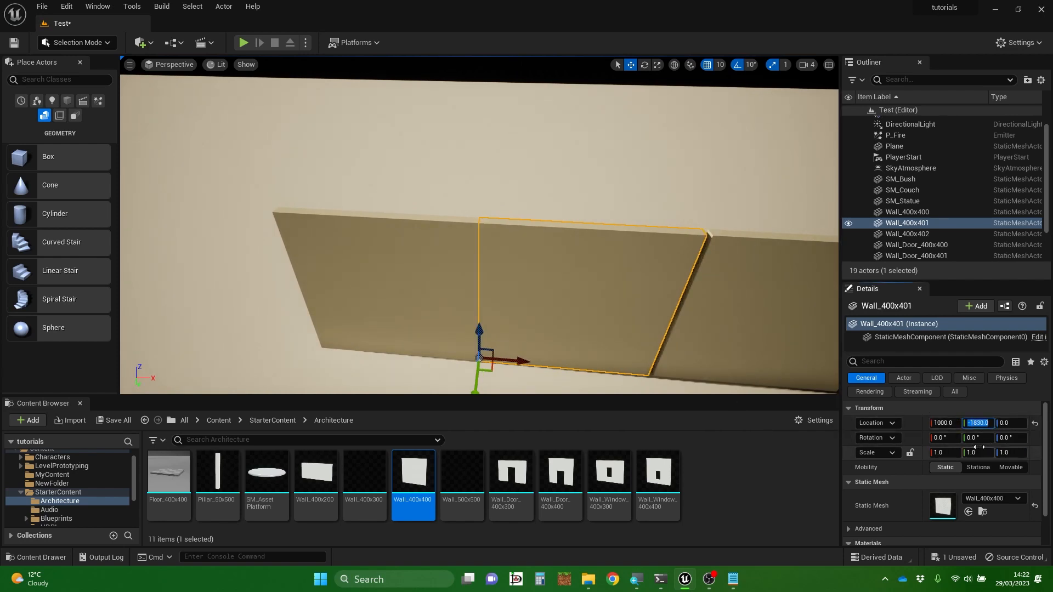
Set the X location of the third wall section, Wall_400x402, to 1400 to close the gap beside the middle section
left_click(805, 344)
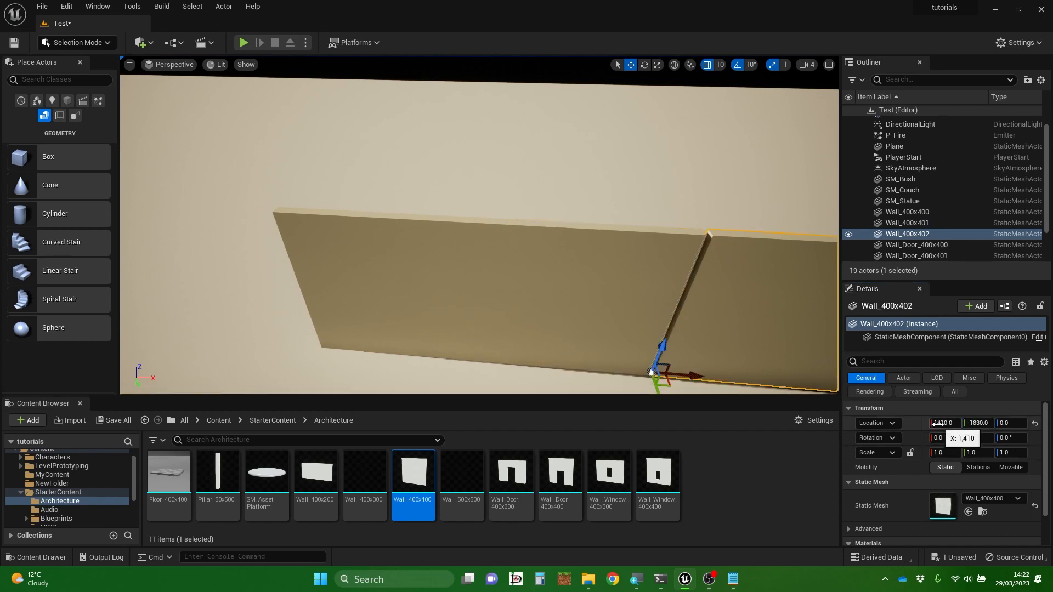
left_click(940, 423)
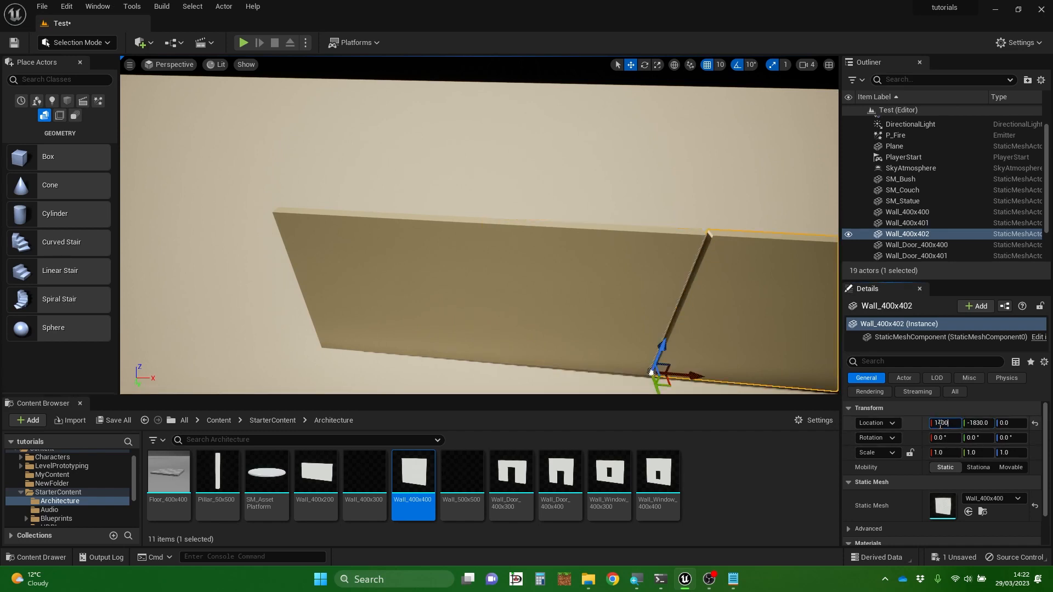
type("1400")
key("Return")
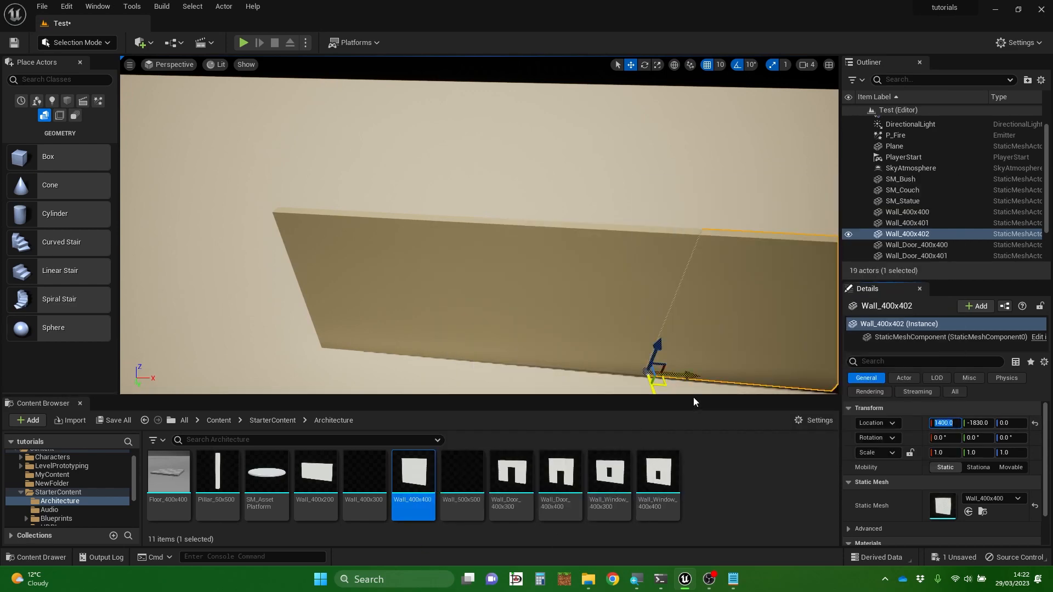
Select all three sections of the wall row together and set their shared Y location to -1800
left_click(457, 283, "ctrl")
left_click(428, 282, "ctrl")
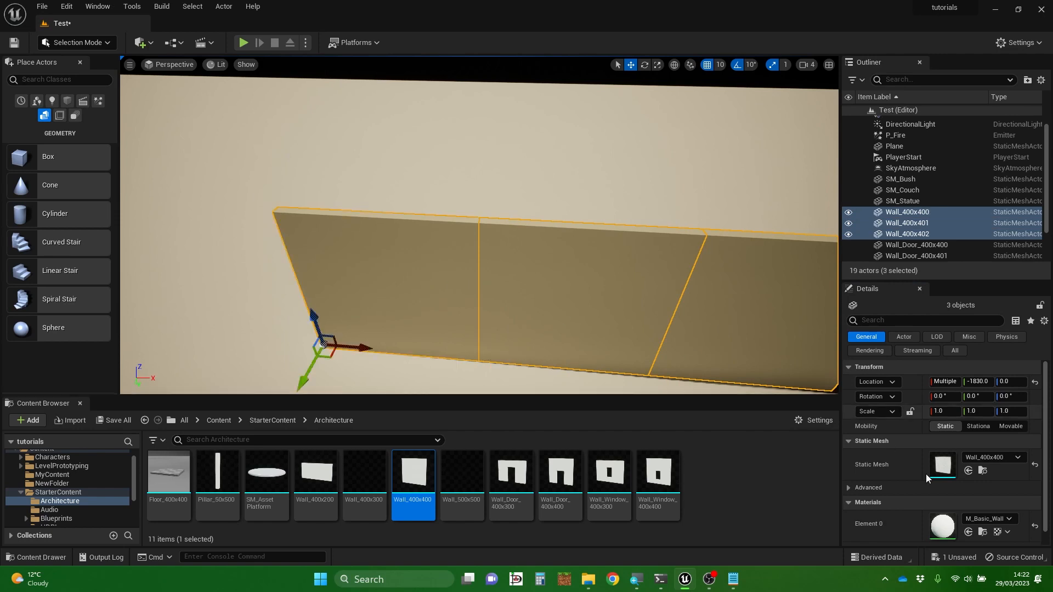
left_click(984, 382)
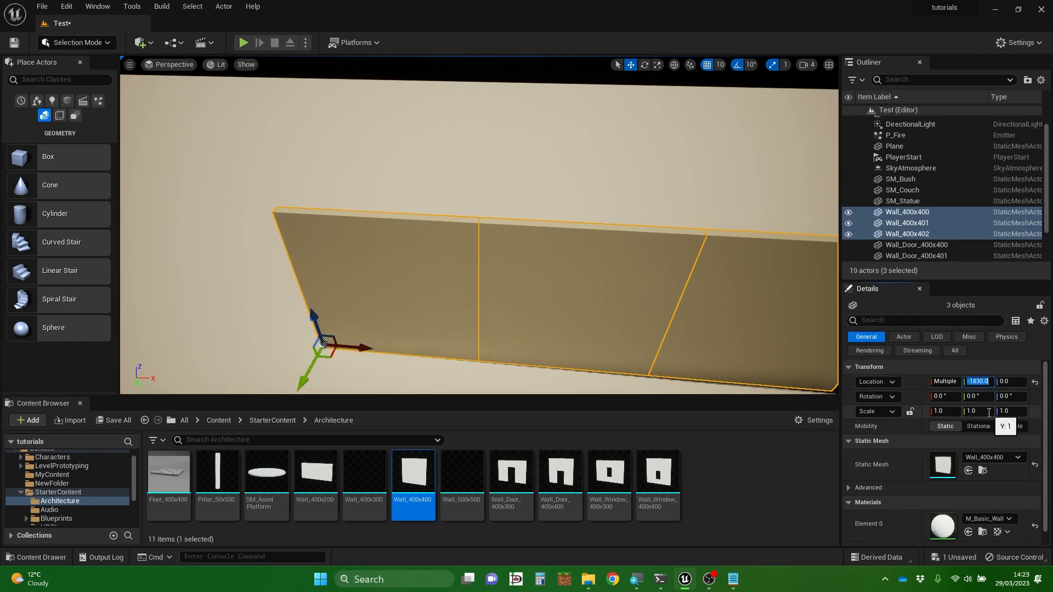
type("18")
key("Return")
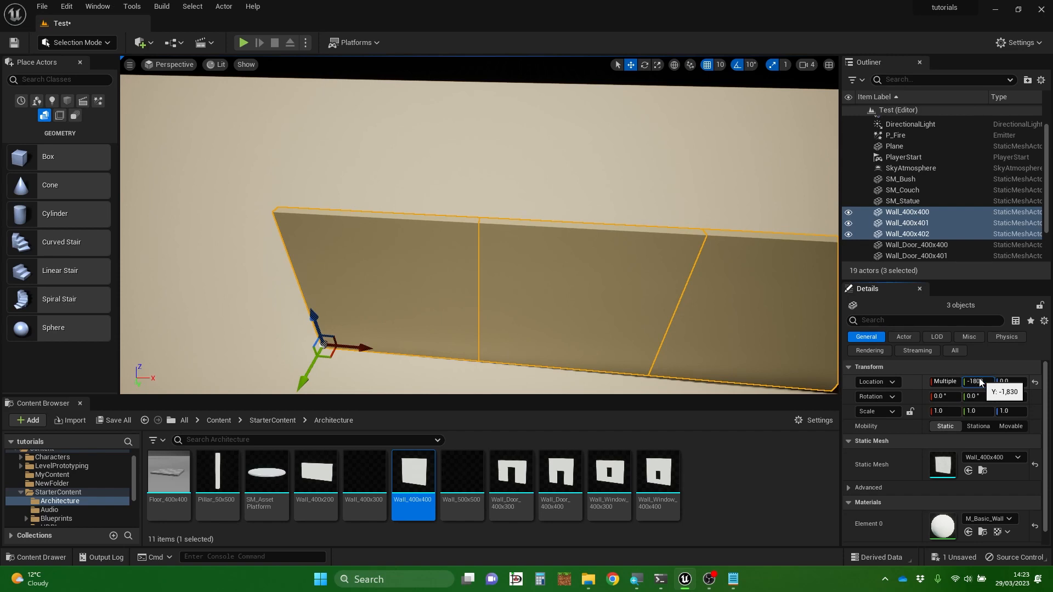
key("Return")
Duplicate the three-section wall row along the Y axis and set the copy's Y location to -3000
right_click_drag(598, 223, 798, 223)
key("s")
key("a")
key("a")
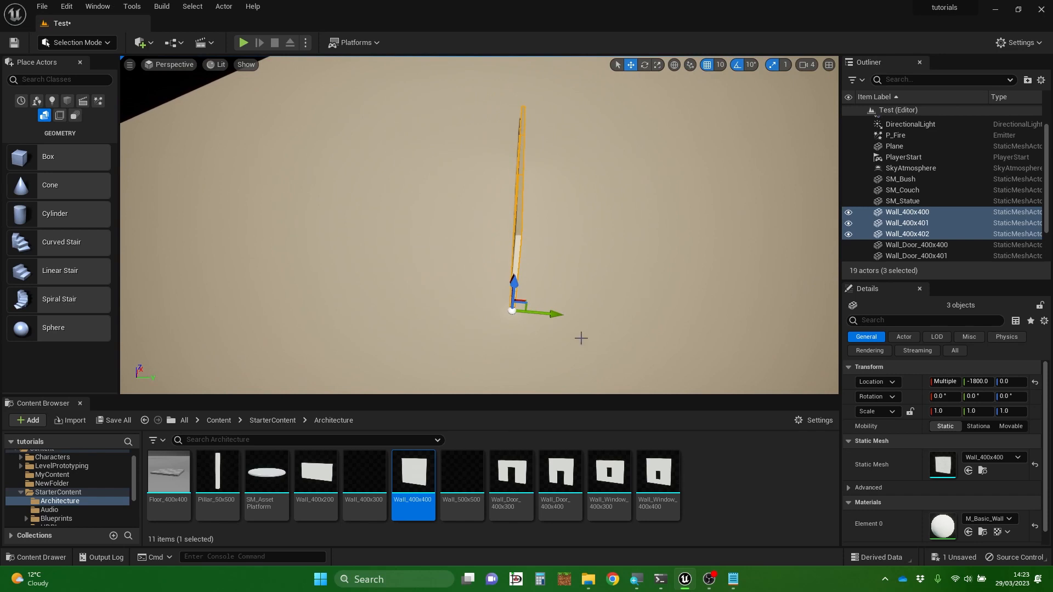
left_click_drag(552, 315, 336, 275, "alt")
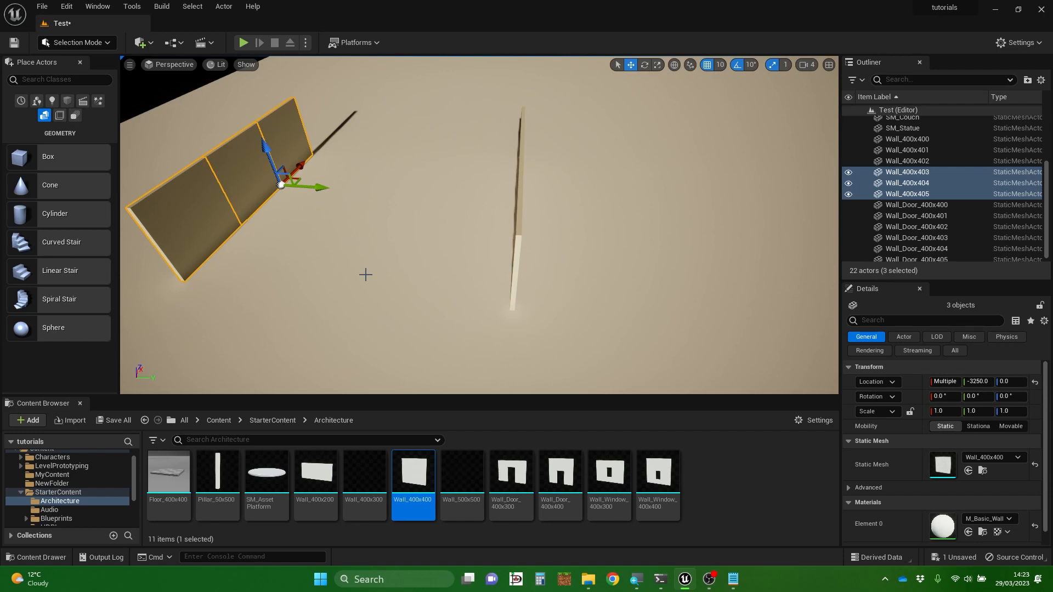
left_click(984, 381)
type("3000")
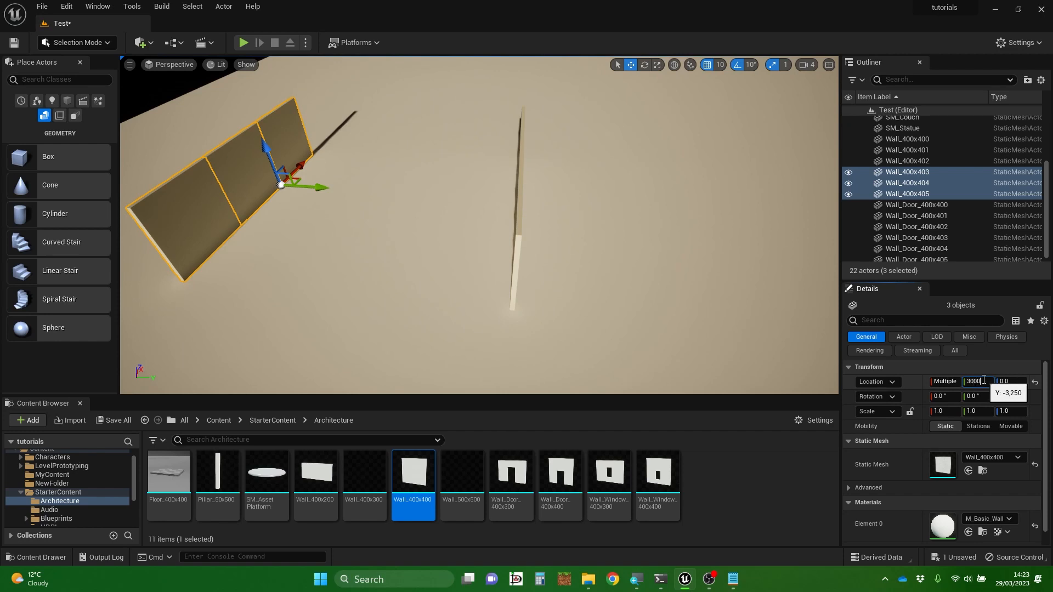
key("Return")
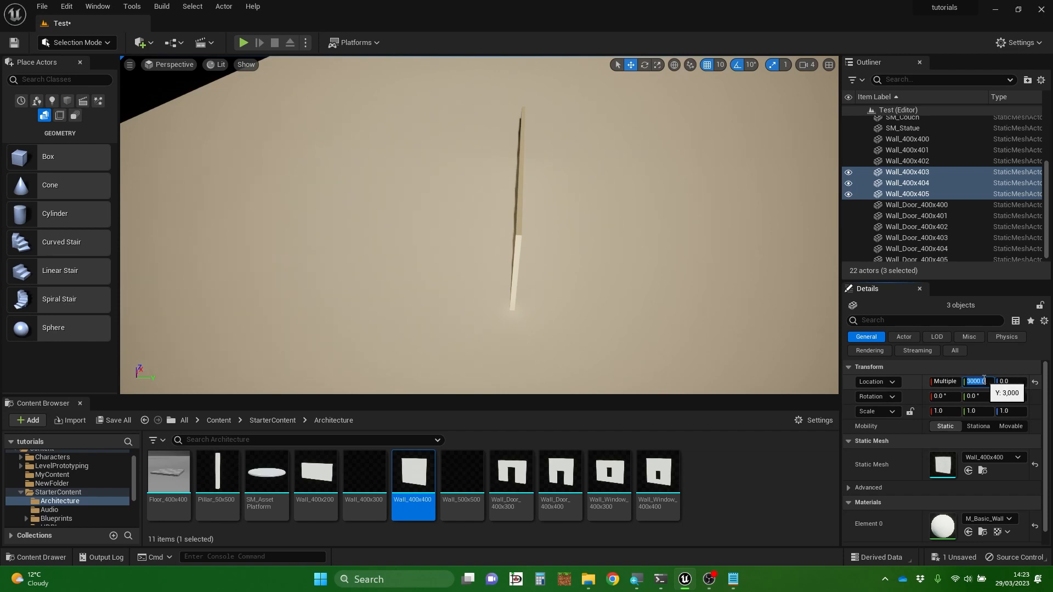
type("-3000")
key("Return")
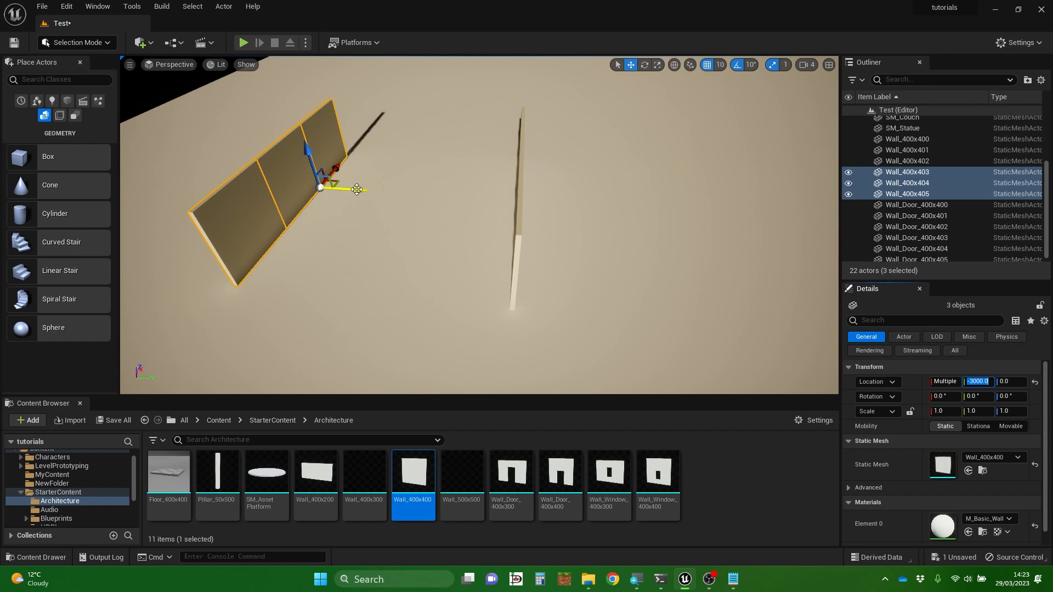
Duplicate the copied wall row into the space between the two rows and rotate it 90° about the Z axis
left_click_drag(346, 189, 449, 186, "alt")
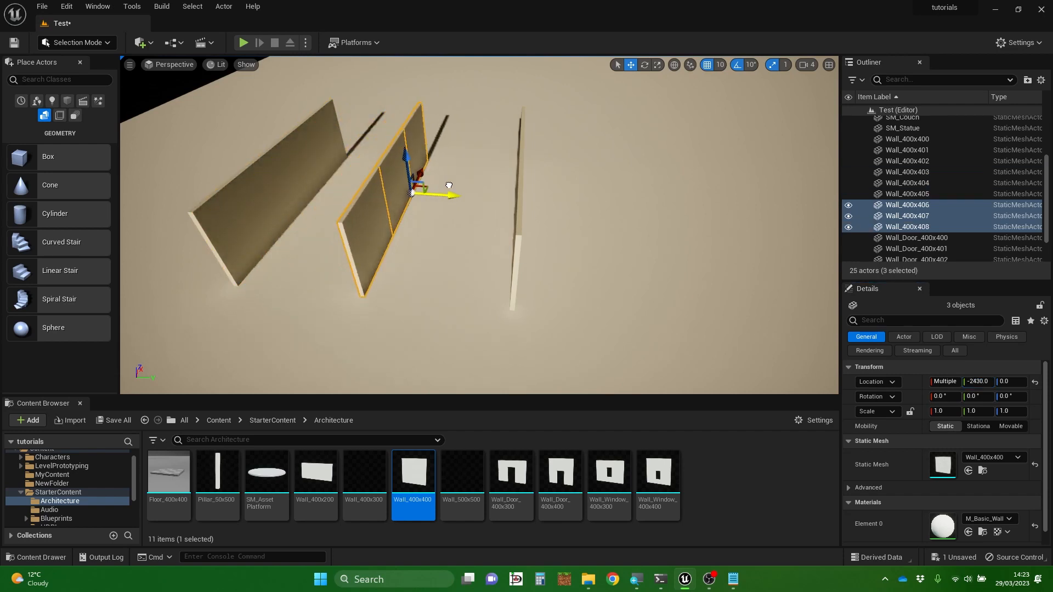
key("e")
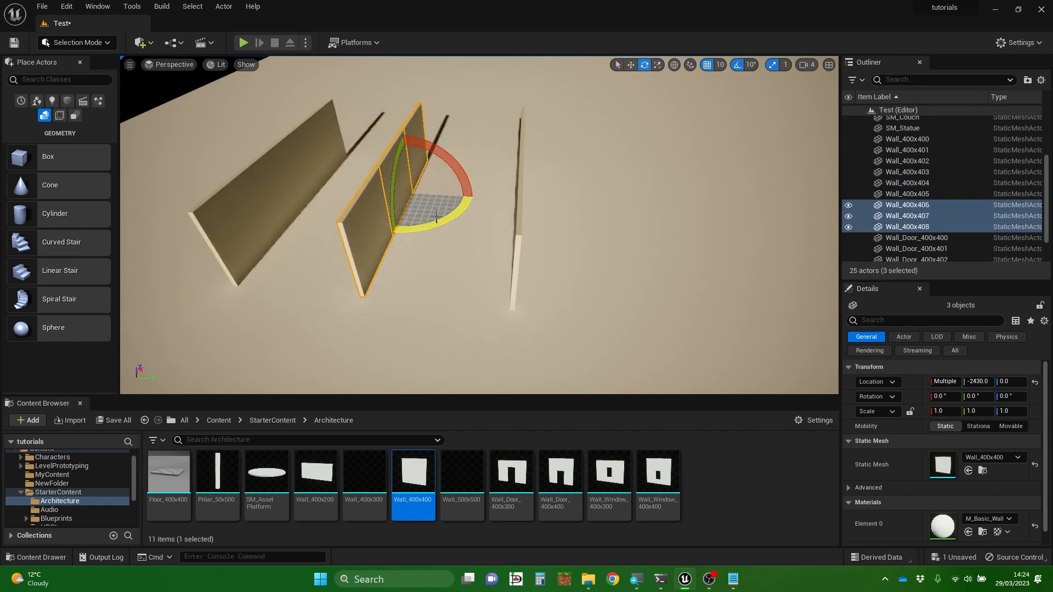
left_click_drag(451, 208, 476, 198)
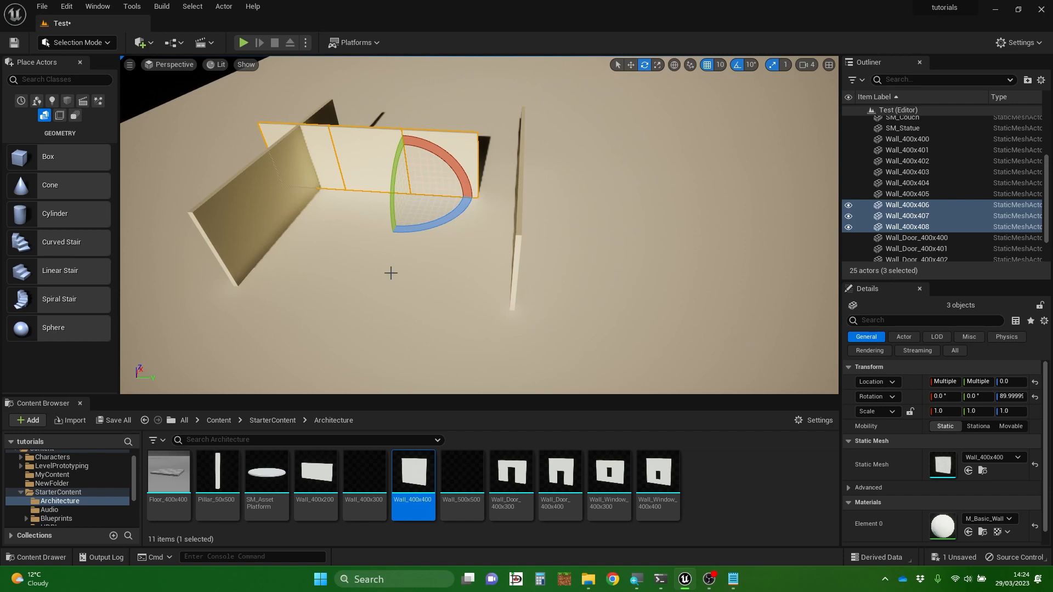
Select the three rotated wall sections and move them along Y so they span between the two parallel wall rows
key("w")
left_click(400, 209)
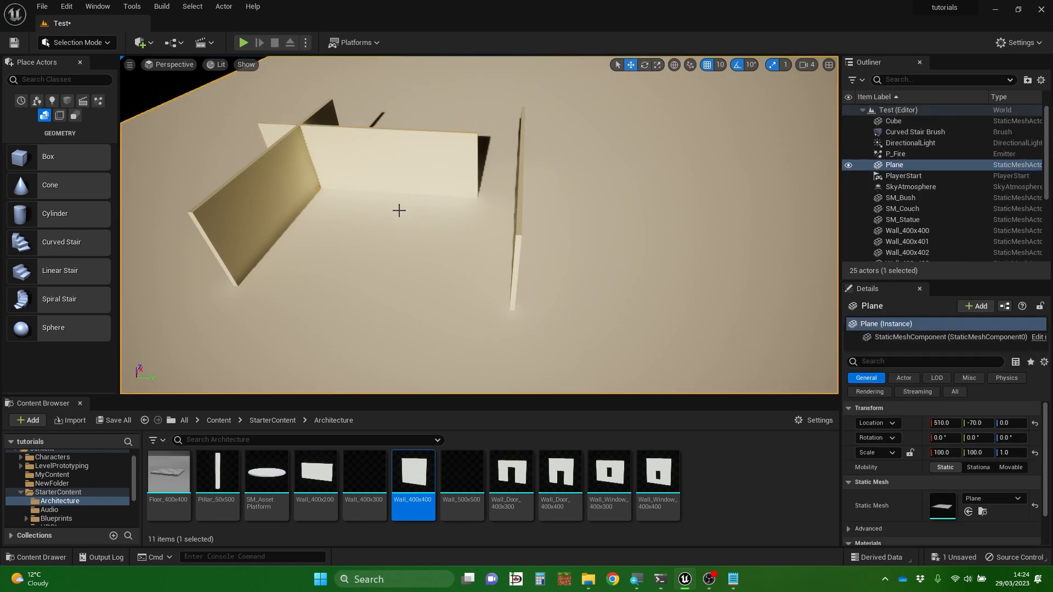
left_click(324, 138)
left_click(367, 145, "ctrl")
left_click(453, 150, "ctrl")
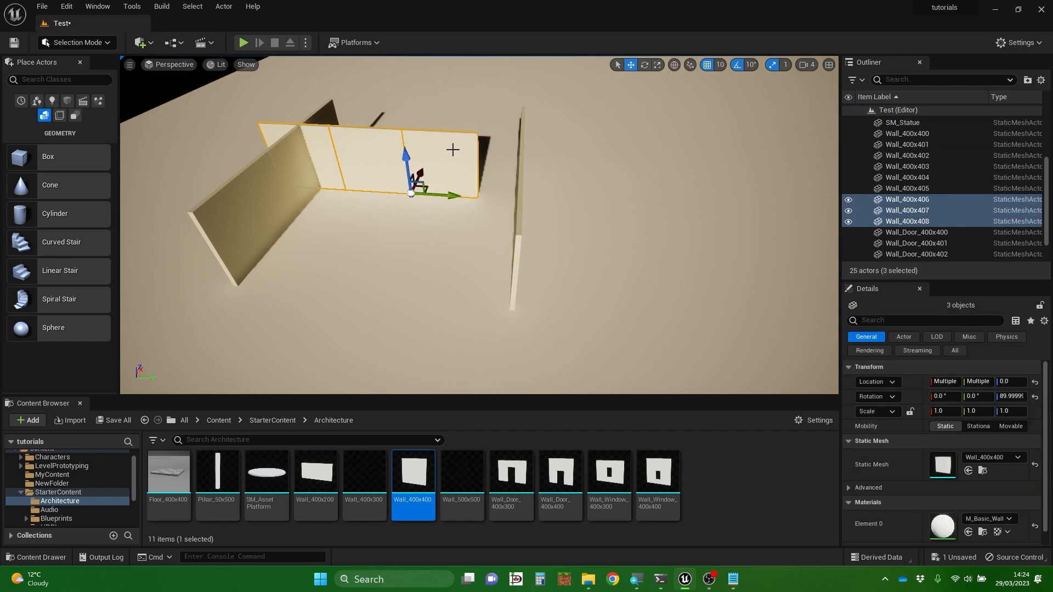
left_click_drag(436, 196, 478, 196)
Move the rotated three-section row along X to the near end of the side walls and fine-tune its Y position
left_click(465, 184)
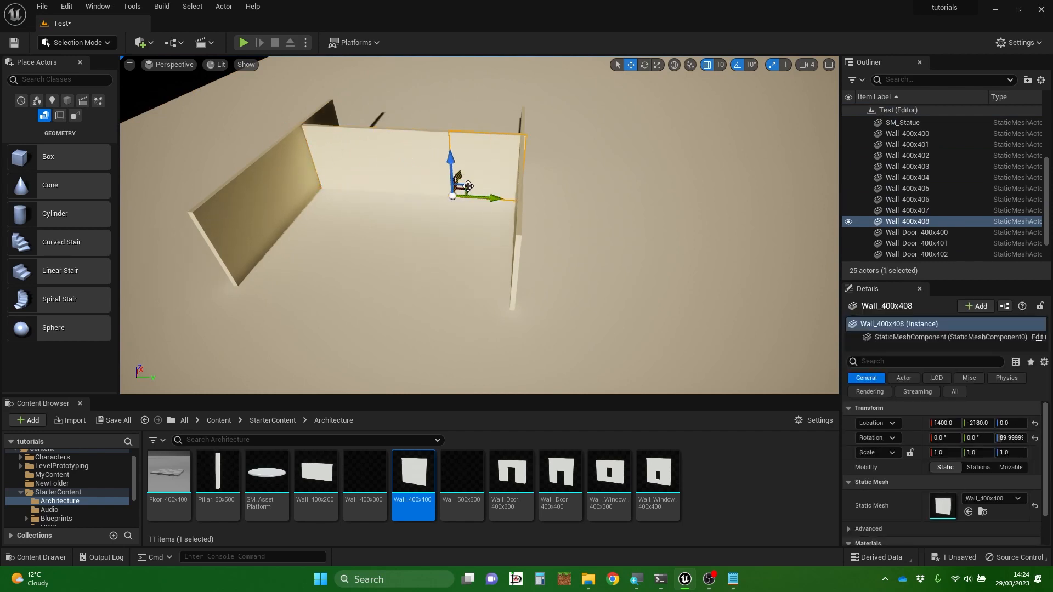
left_click(405, 154, "ctrl")
left_click(368, 153, "ctrl")
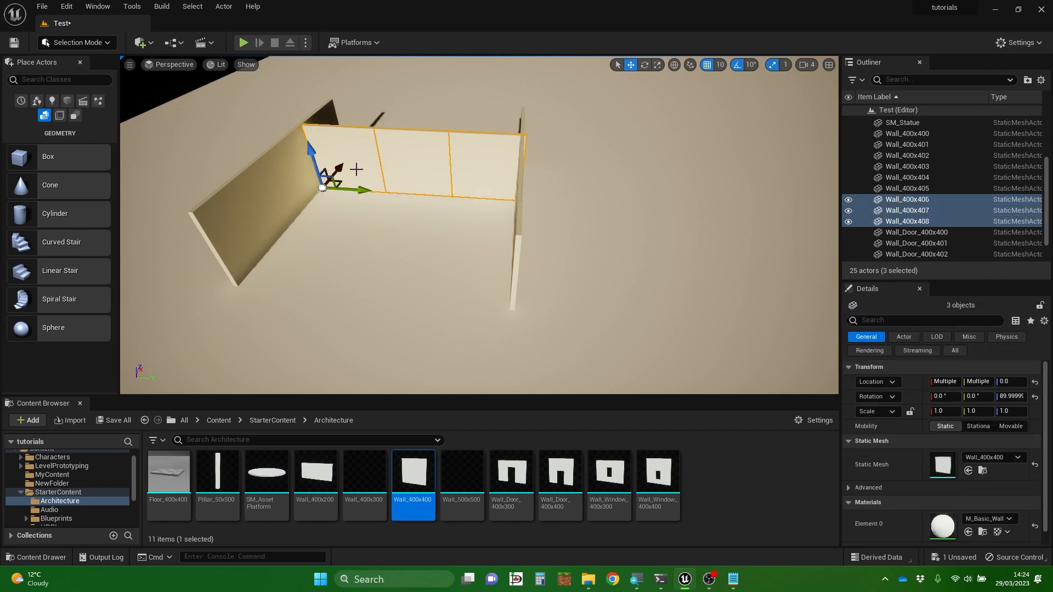
left_click_drag(341, 167, 315, 251)
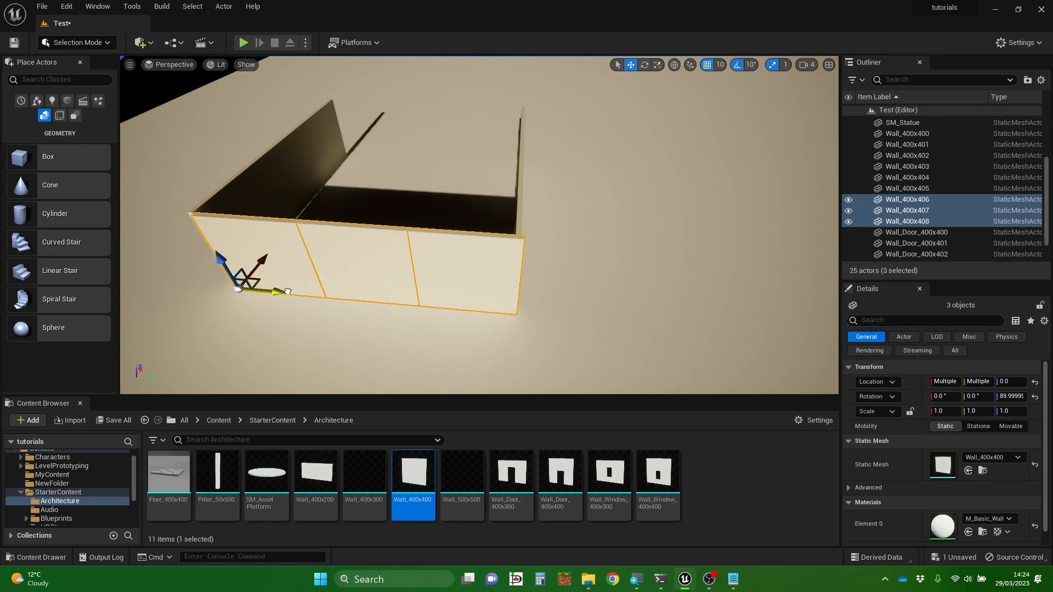
left_click_drag(287, 291, 278, 292)
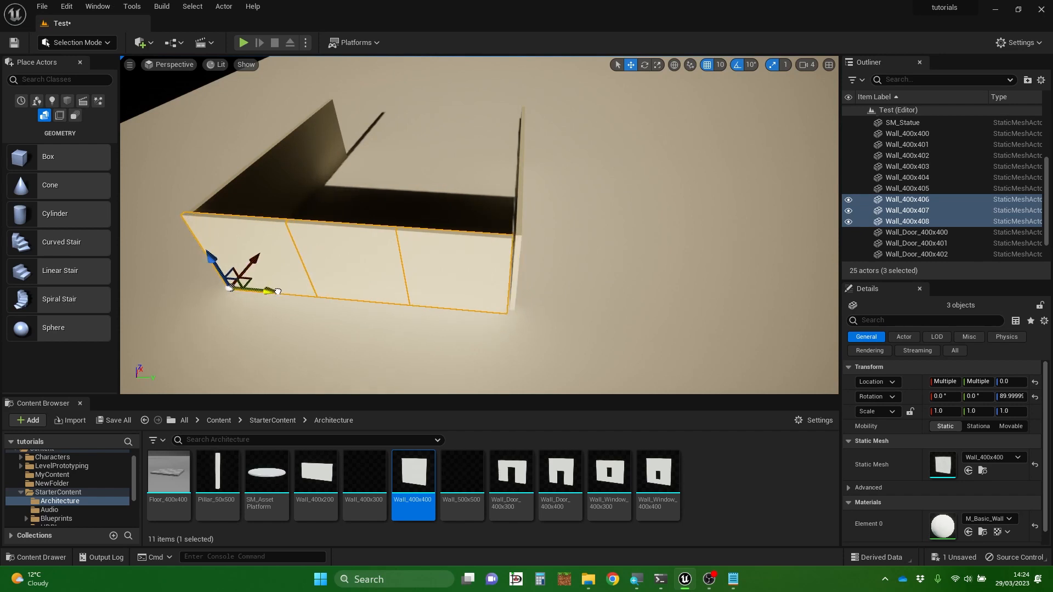
left_click_drag(279, 293, 286, 292)
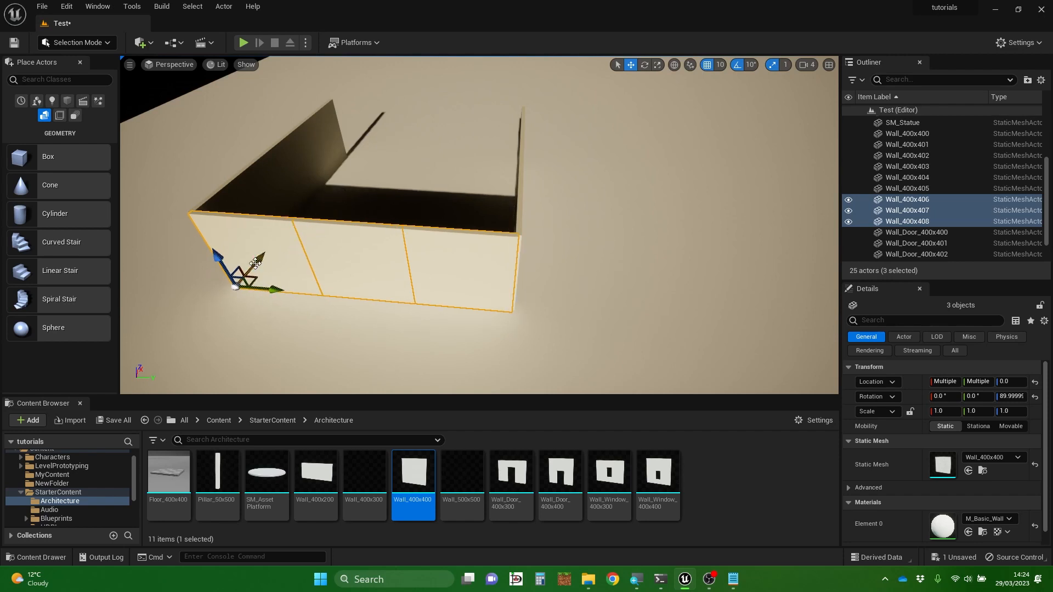
Duplicate the near end wall along X and place the copy at the far end to close the room
left_click_drag(255, 263, 477, 143, "alt")
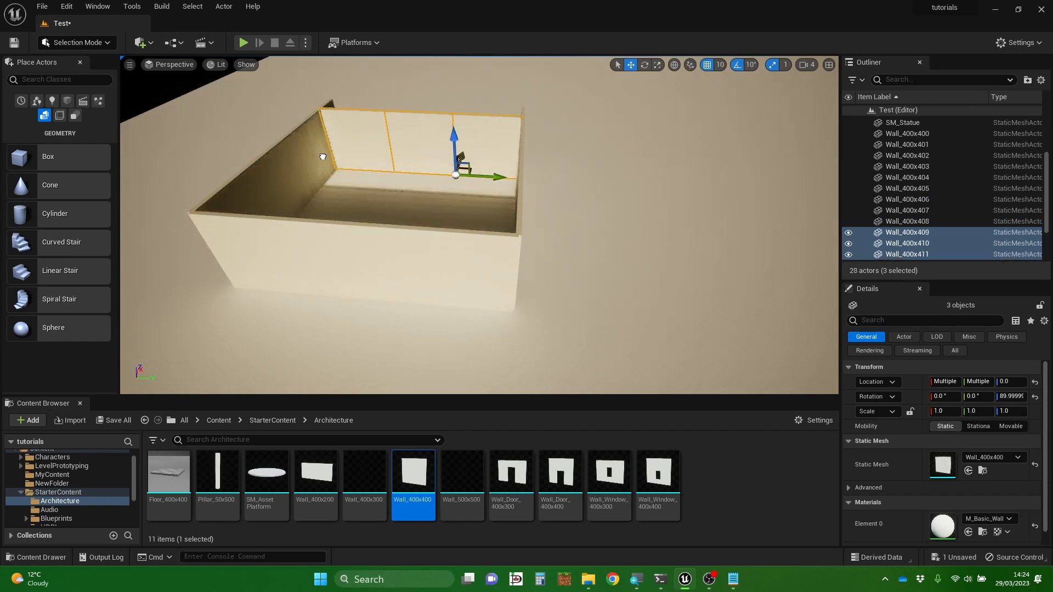
left_click_drag(337, 143, 339, 147, "alt")
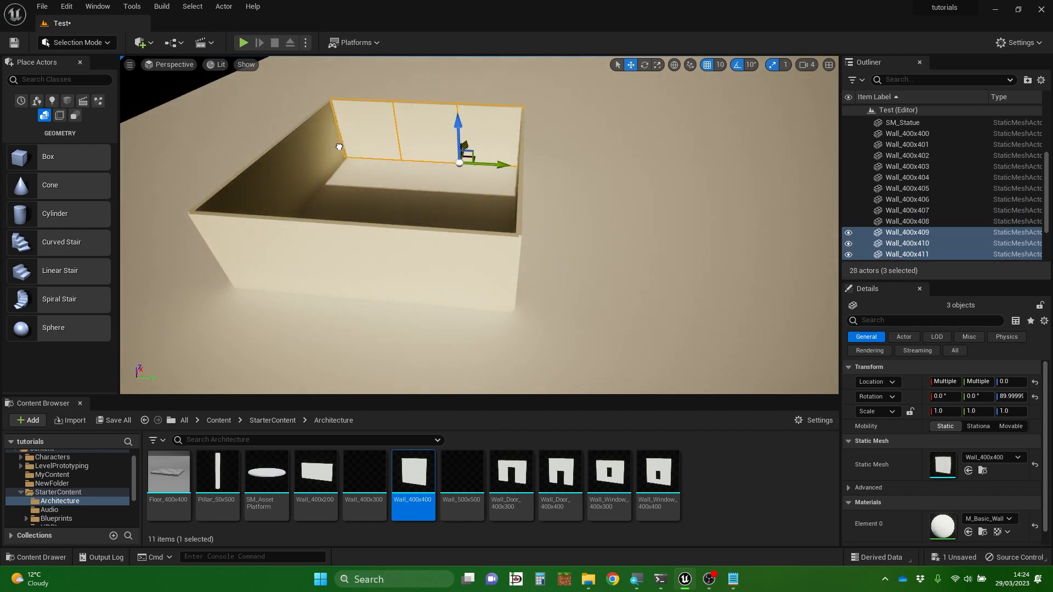
Delete the middle section, Wall_400x401, from the room's side wall
right_click_drag(497, 208, 384, 205)
key("d")
left_click(551, 225)
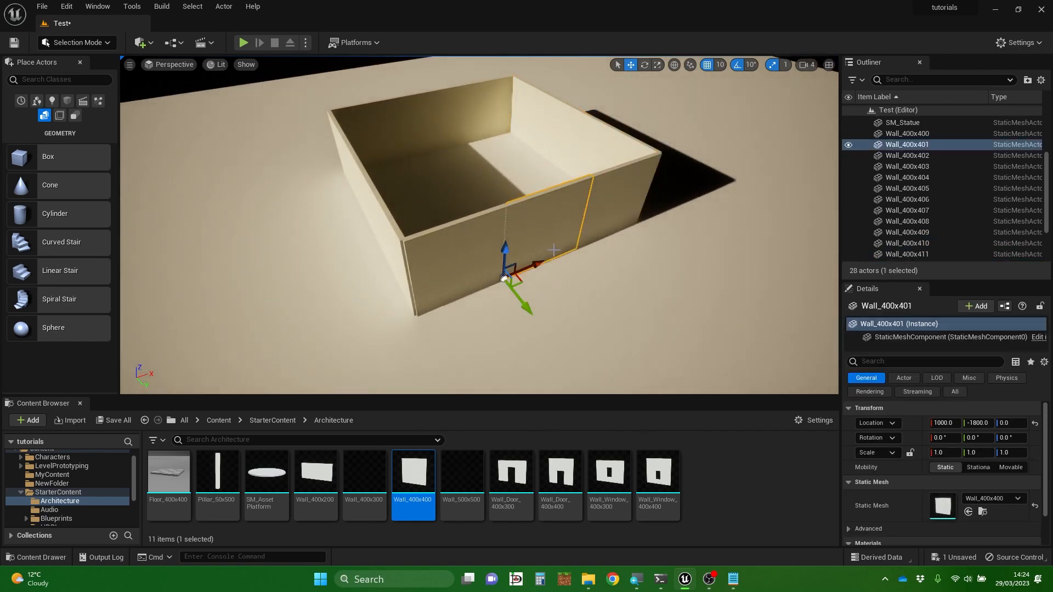
key("Delete")
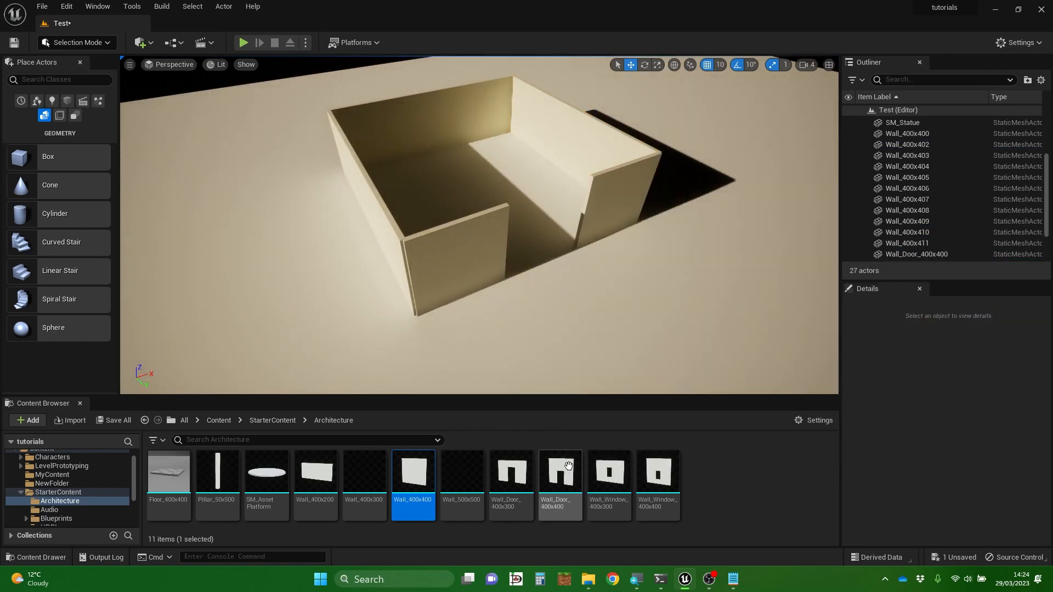
Place a Wall_Door_400x400 mesh in the gap in the side wall and move it to X location 1000
left_click_drag(568, 466, 503, 277)
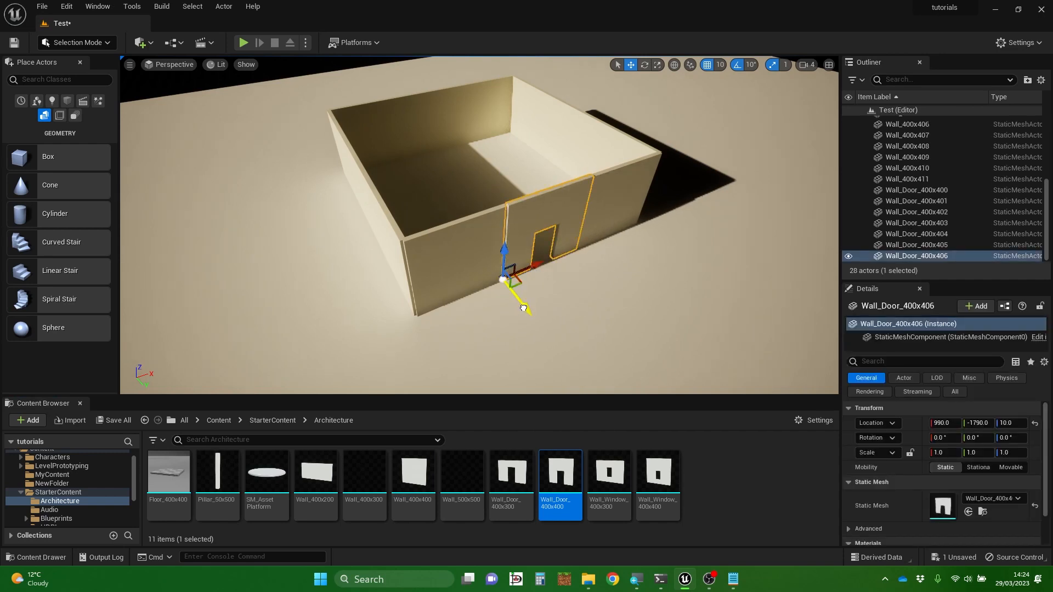
left_click_drag(523, 308, 523, 307)
right_click_drag(502, 278, 472, 299)
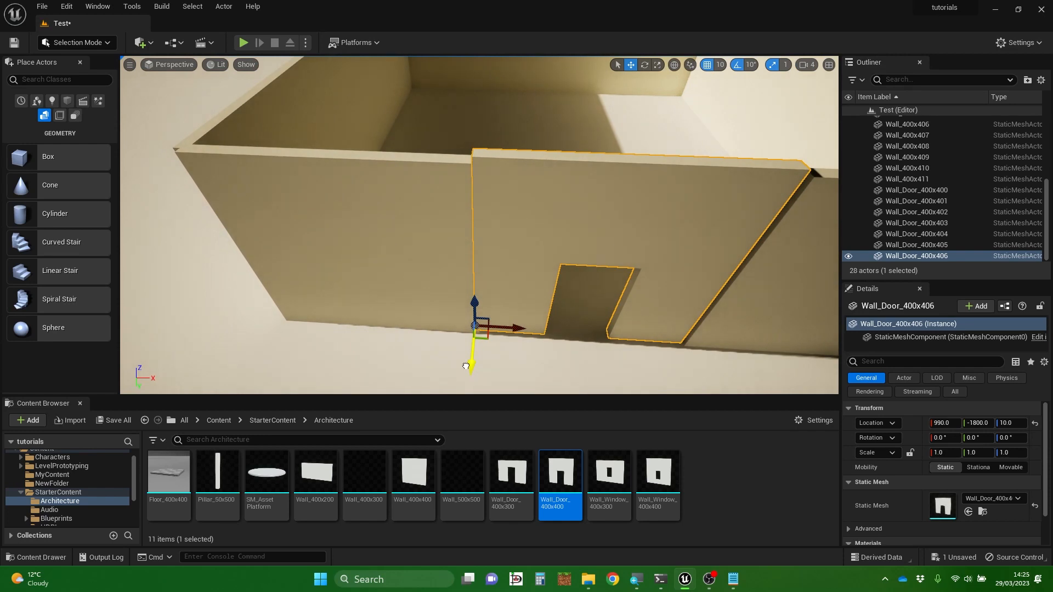
left_click_drag(466, 367, 463, 369)
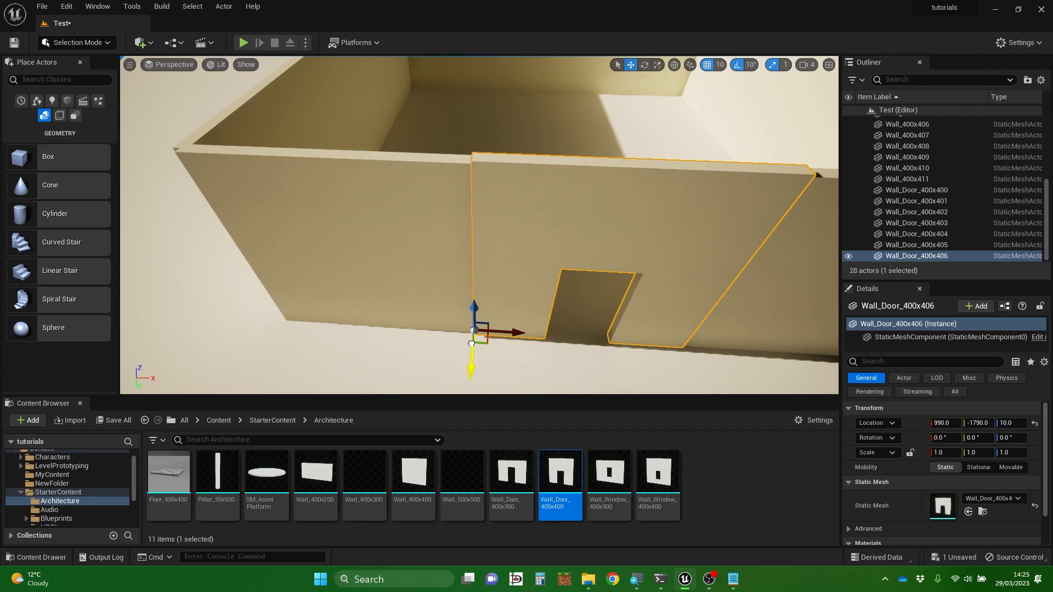
left_click_drag(471, 346, 470, 347)
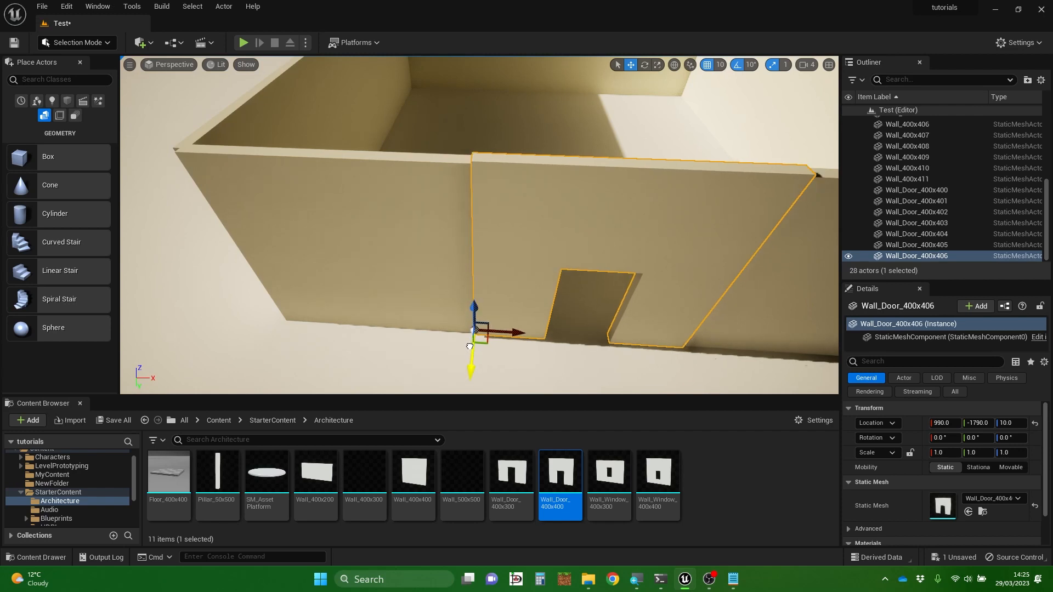
right_click_drag(506, 333, 422, 298)
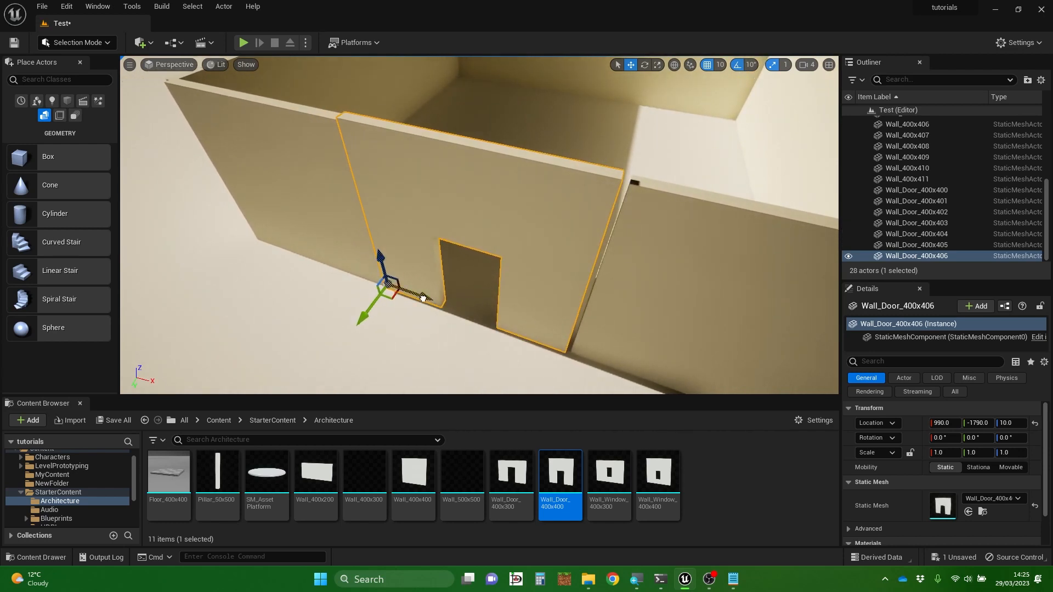
left_click_drag(422, 298, 423, 302)
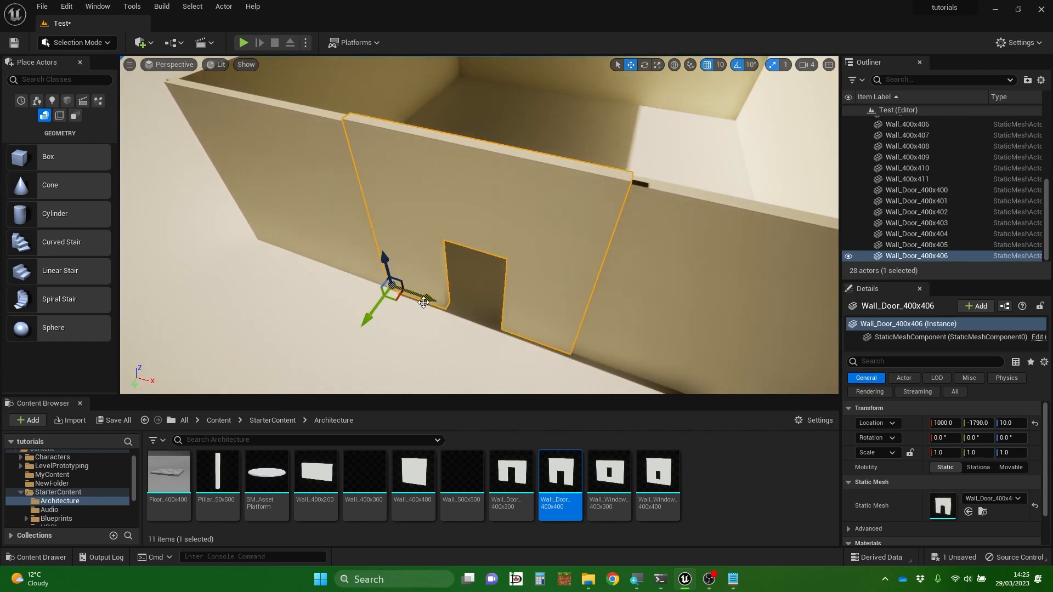
Set the door wall's Y location to -1800 and its Z location to 0 so it lines up with its neighbours
left_click(978, 423)
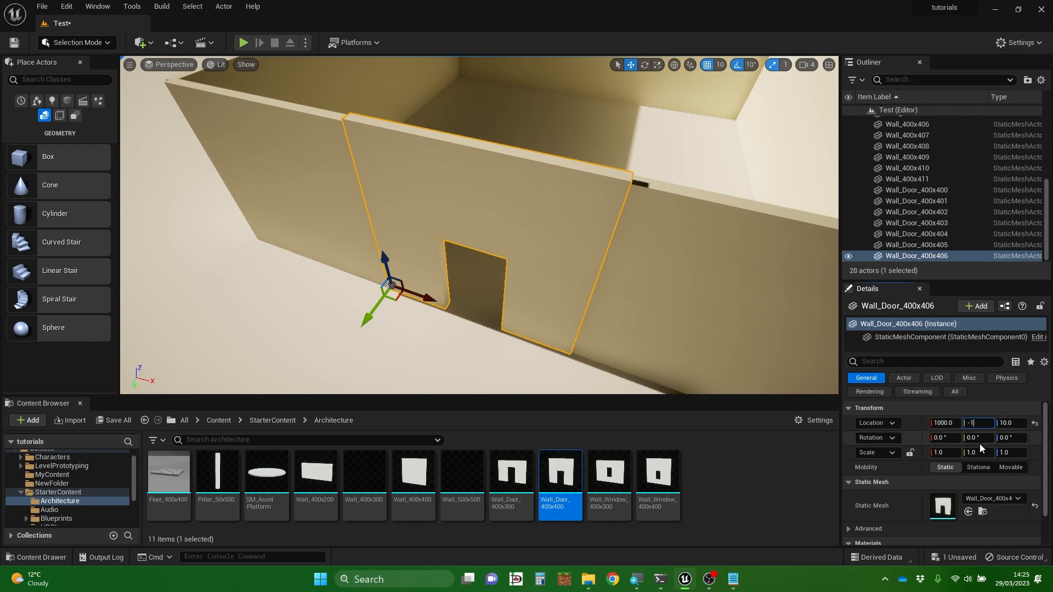
key("Return")
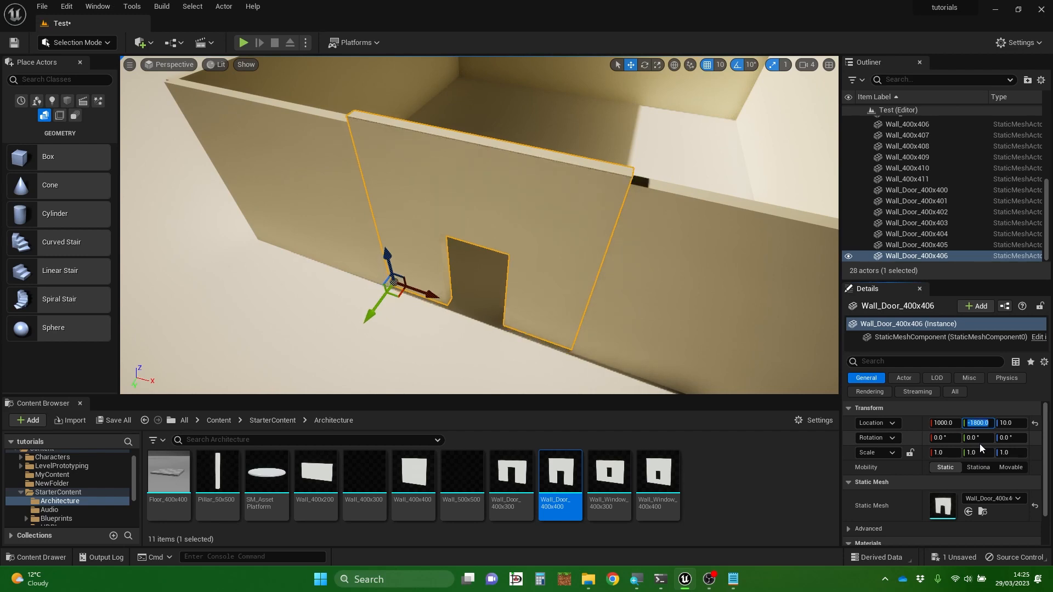
left_click(1012, 423)
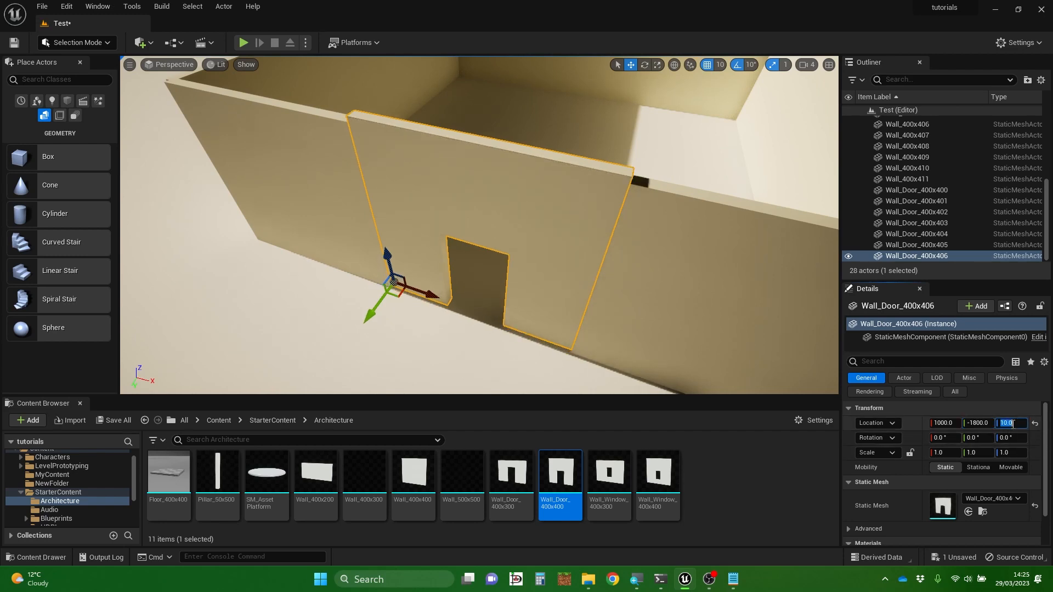
type("0")
key("Return")
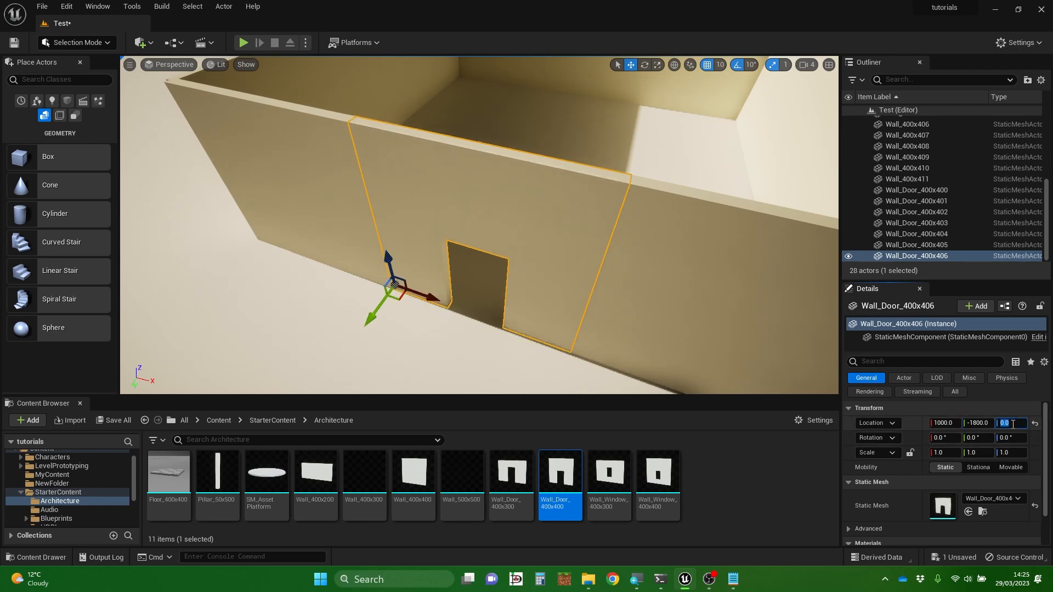
Move the PlayerStart inside the closed room, to about X 1080 and Y -2460
key("s")
mouse_move(591, 293)
right_mouse_down()
mouse_move(642, 269)
mouse_move(713, 297)
mouse_move(751, 260)
mouse_move(737, 258)
mouse_move(724, 308)
mouse_move(597, 299)
right_mouse_up()
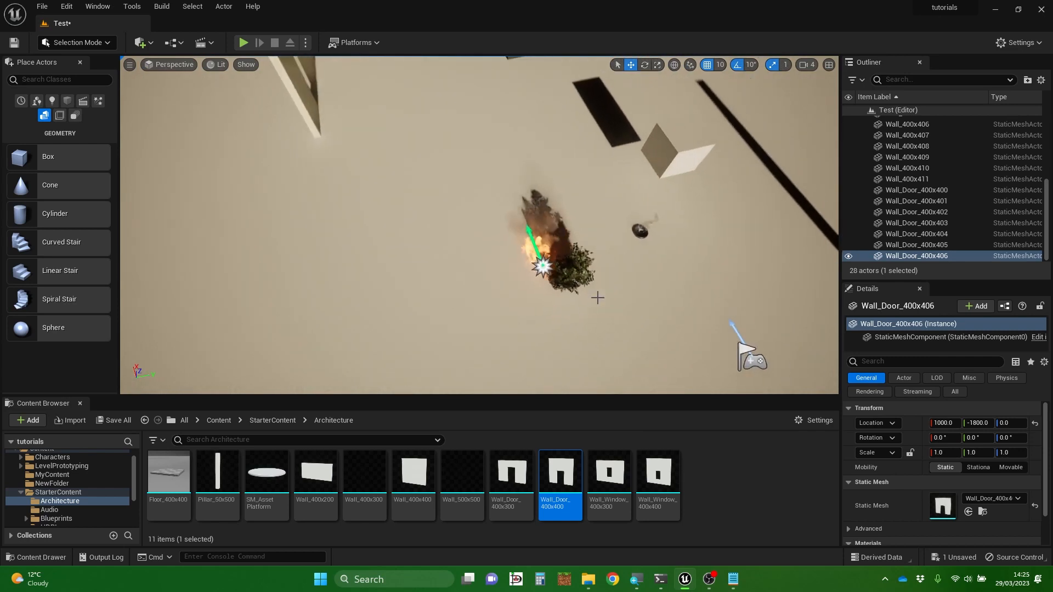
left_click(742, 353)
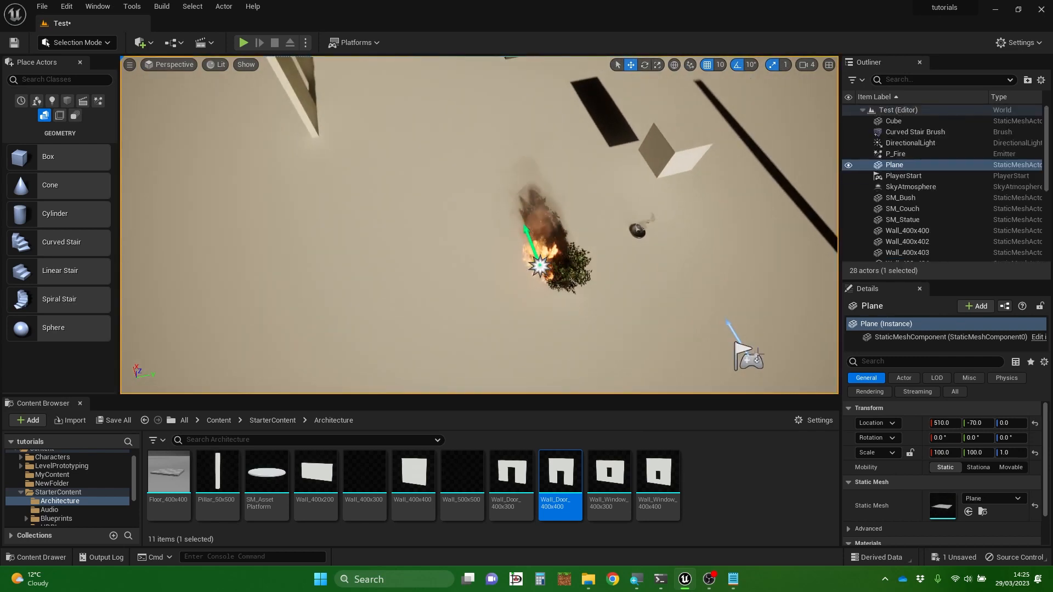
right_click_drag(771, 342, 618, 329)
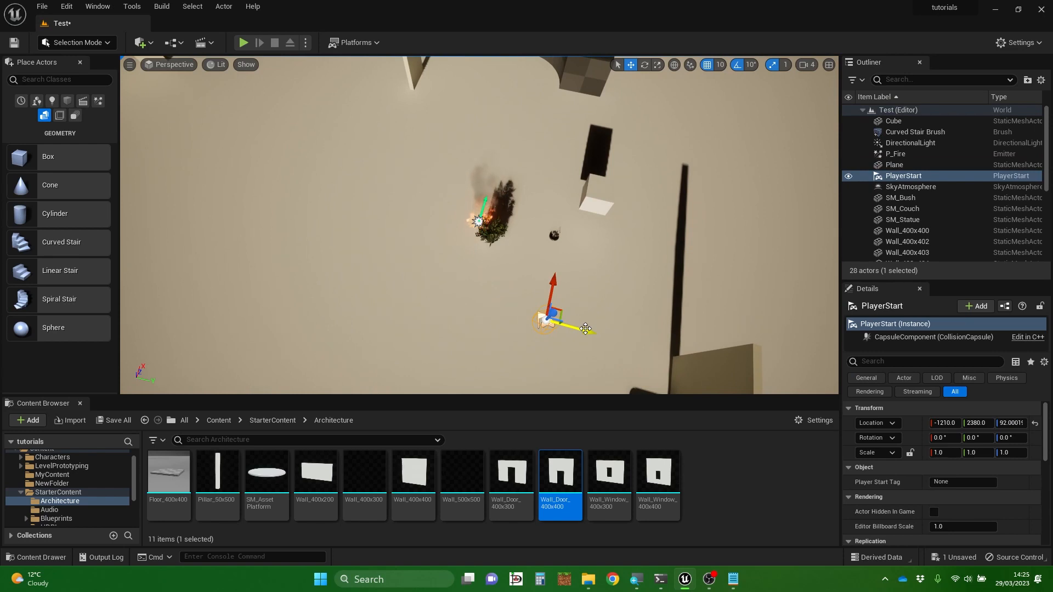
left_click_drag(586, 328, 60, 190, "shift")
left_click_drag(553, 283, 691, 346, "shift")
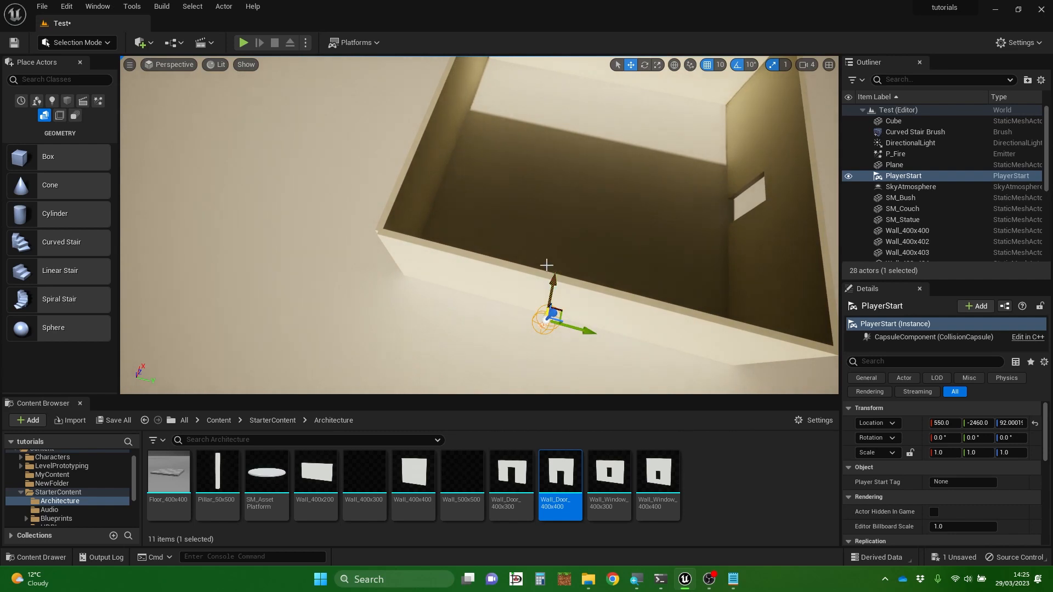
left_click_drag(546, 265, 553, 184, "shift")
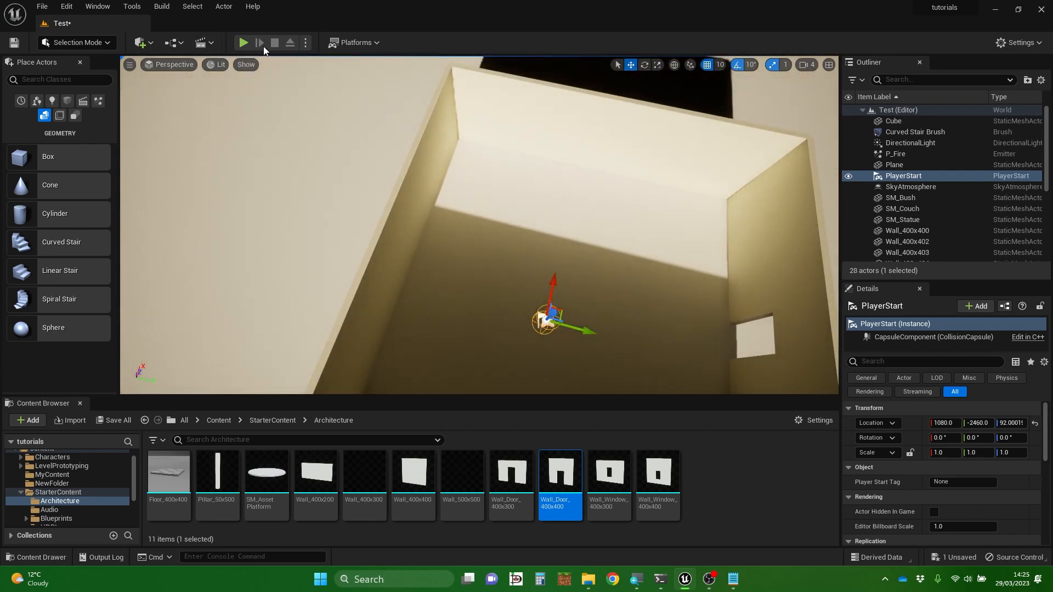
Play-test the level by running the character out through the doorway, back into the room and outside again, and end the play session
left_click(245, 44)
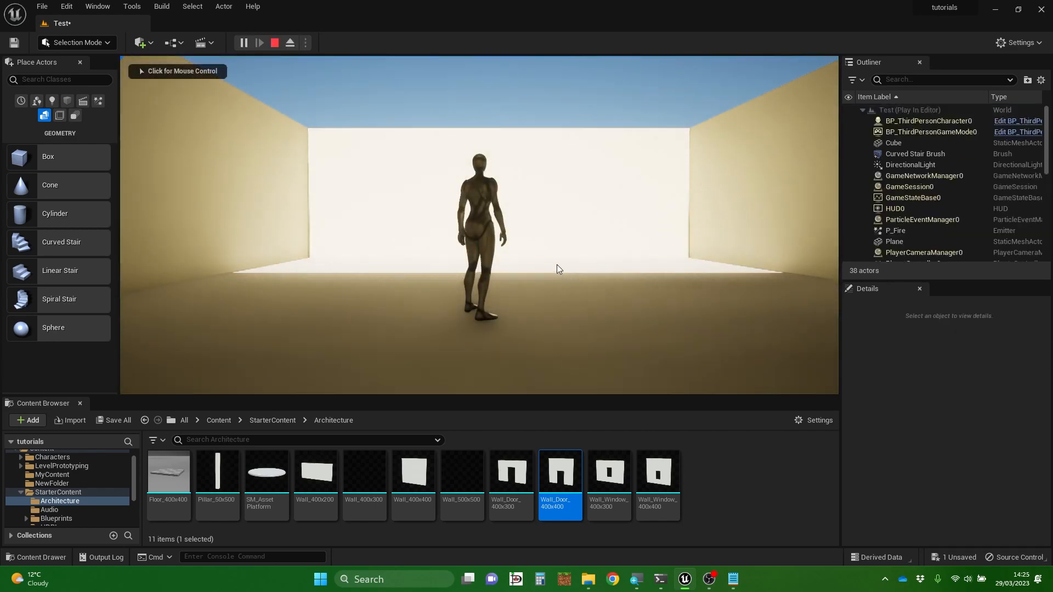
left_click(557, 267)
key("w")
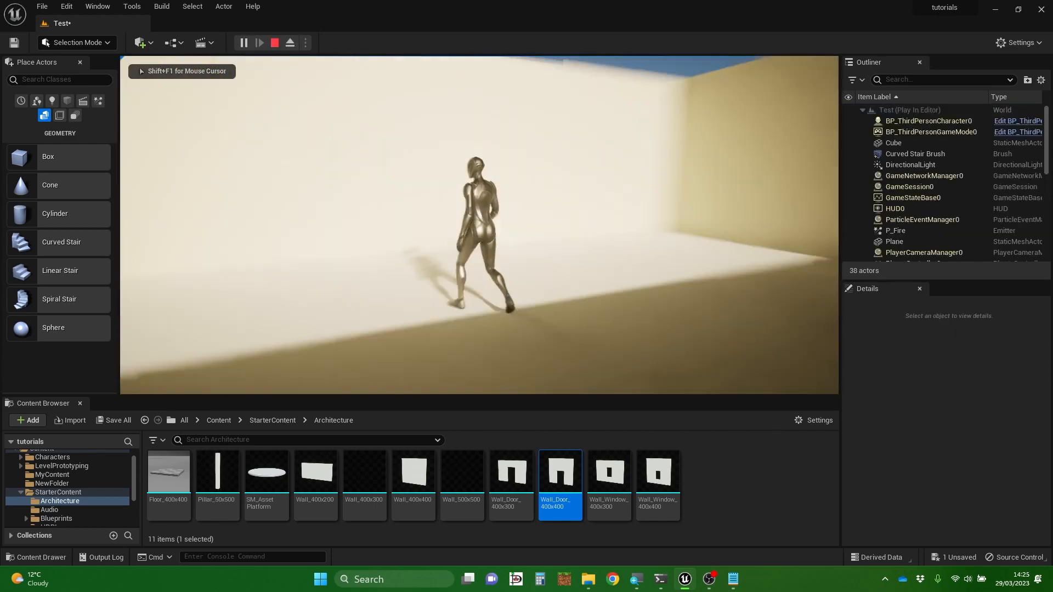
key("w")
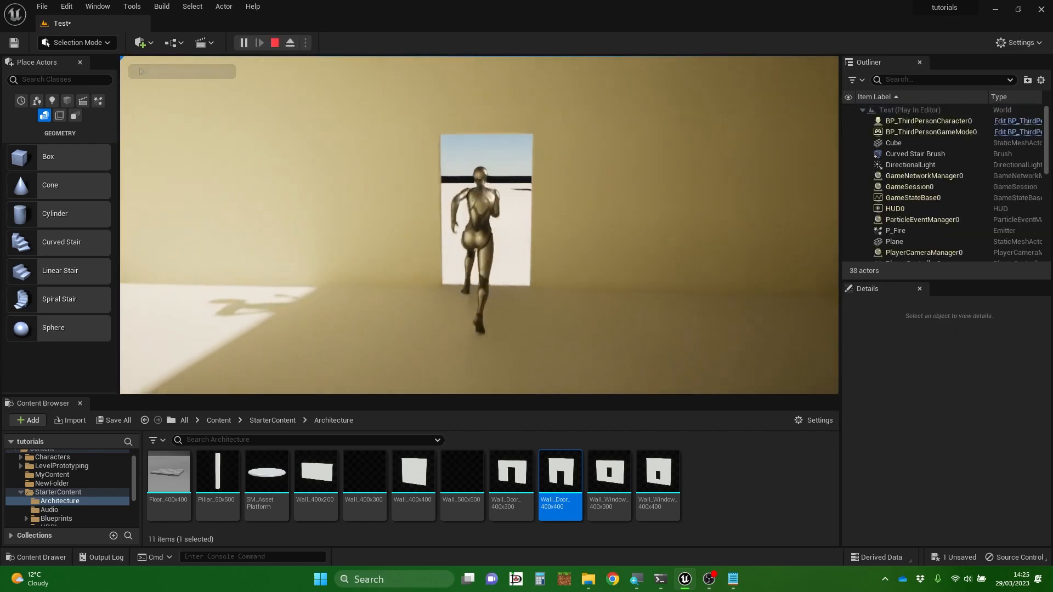
key("s")
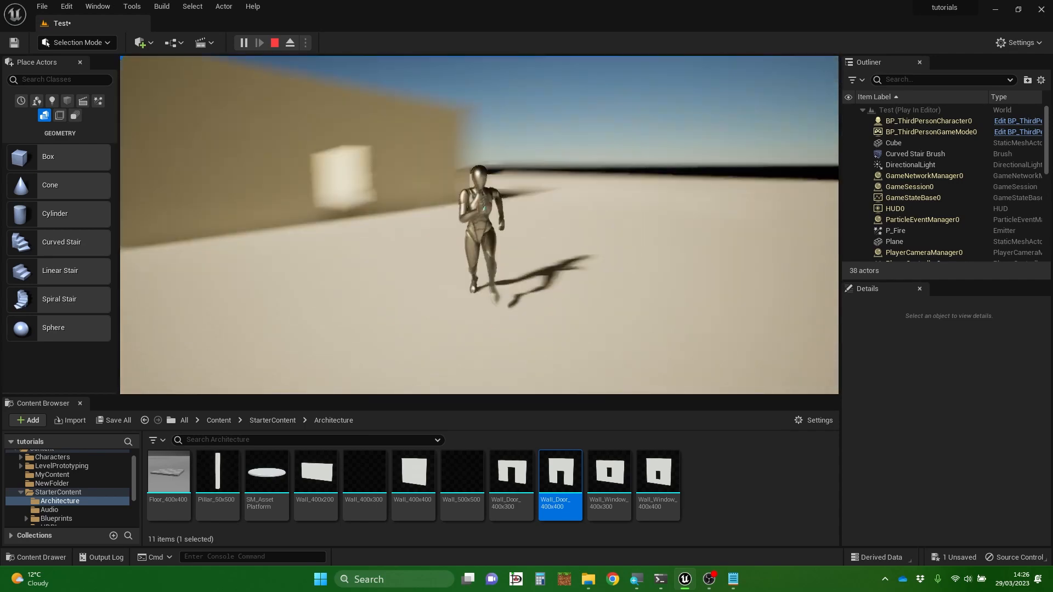
key("w")
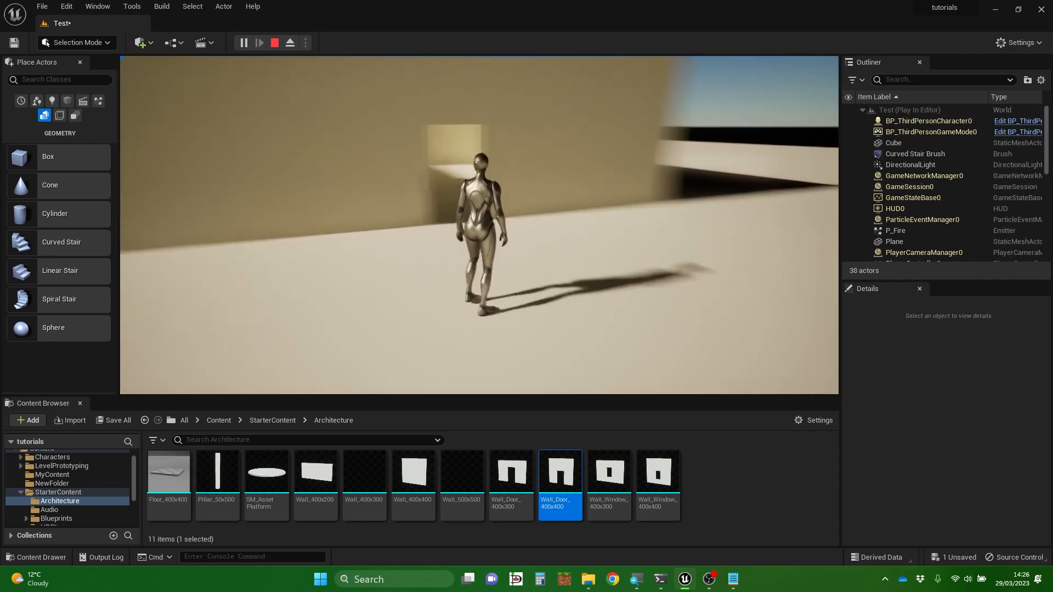
key("s")
key("w")
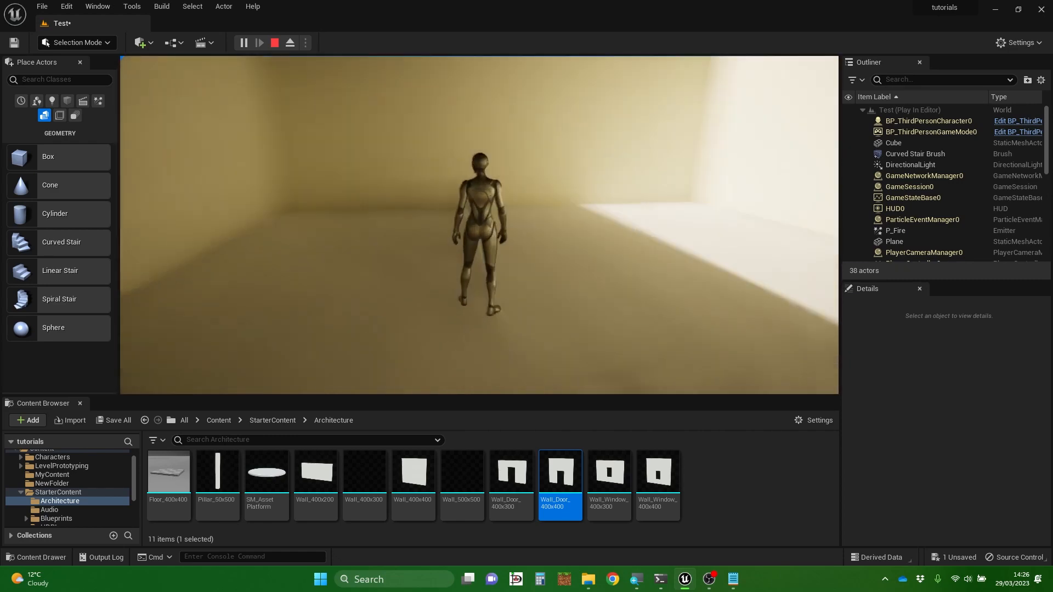
key("w")
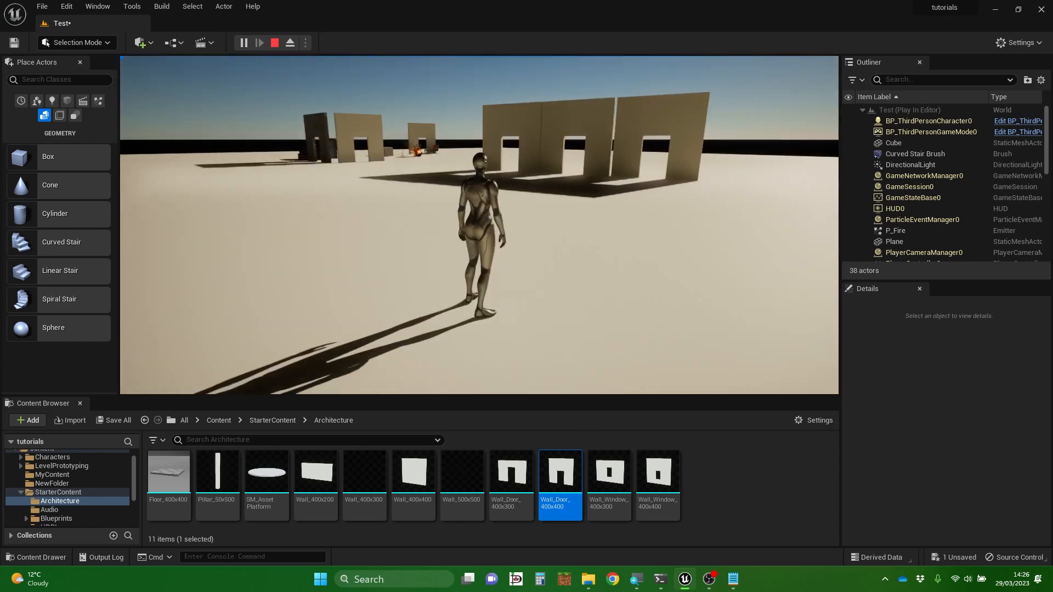
key("Escape")
key("f")
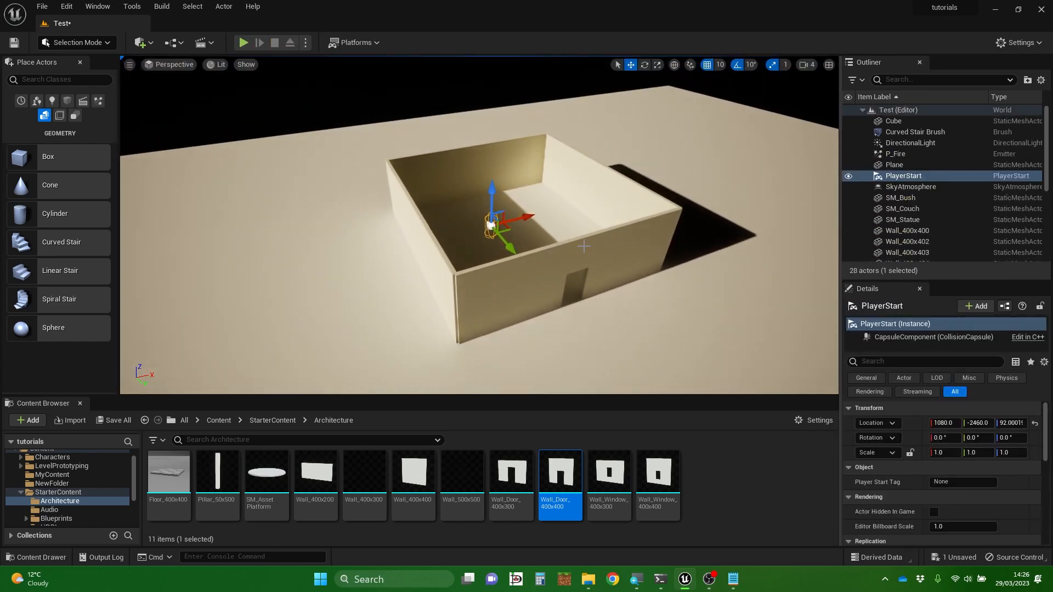
key("a")
right_click_drag(542, 302, 720, 321)
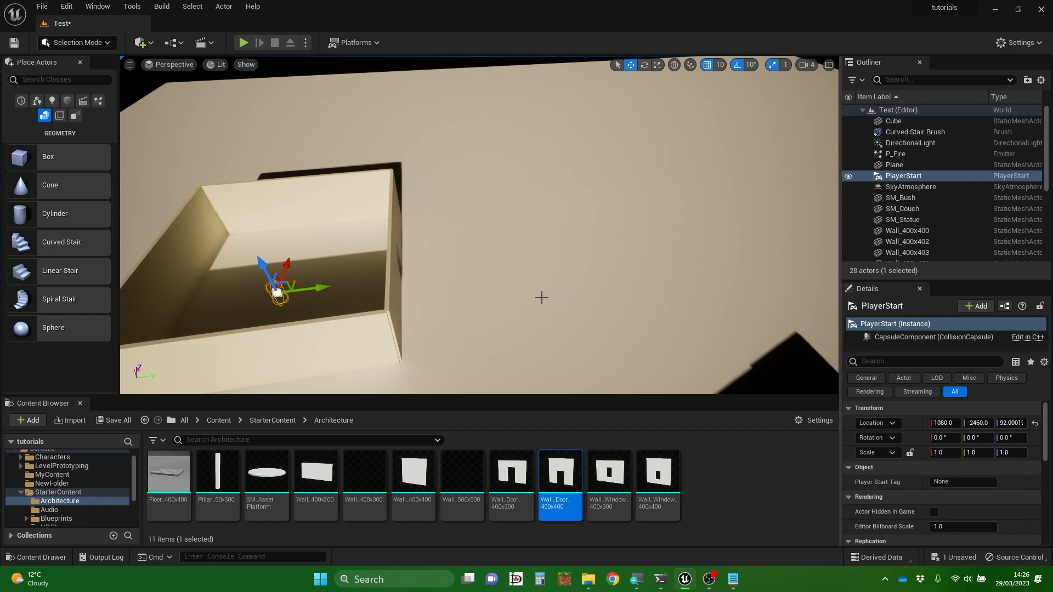
mouse_move(542, 298)
right_mouse_down()
mouse_move(500, 297)
mouse_move(692, 296)
mouse_move(541, 296)
right_mouse_up()
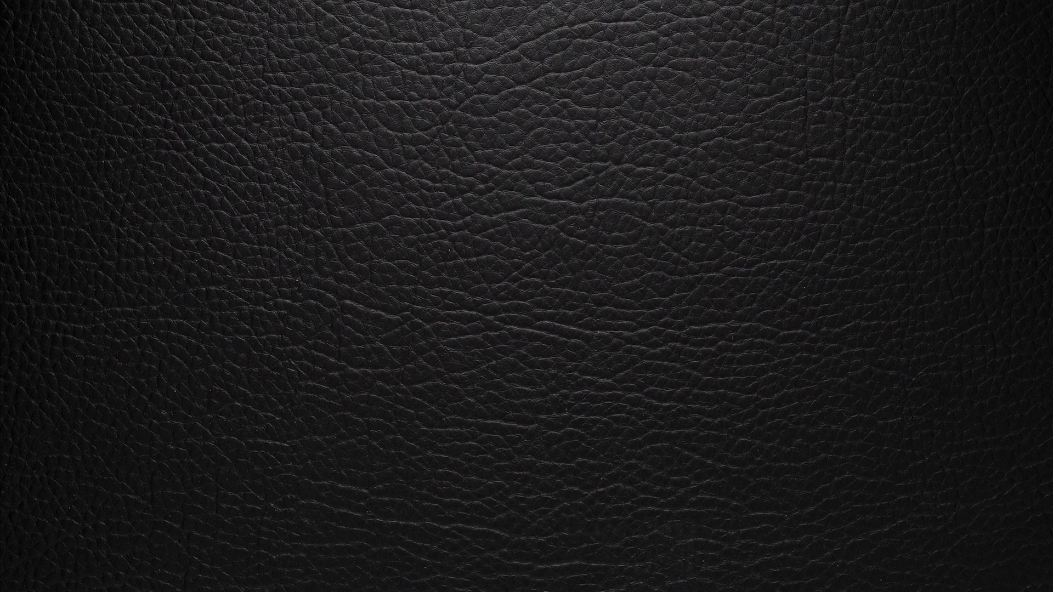